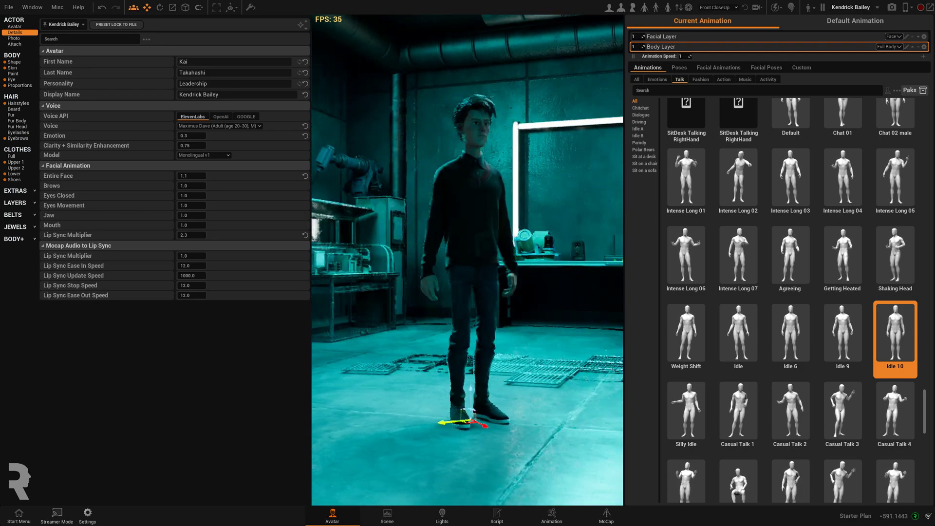
- Select the female avatar and switch to the Scene workspace with both avatars in view
right_drag(454, 298, 475, 268)
click(475, 268)
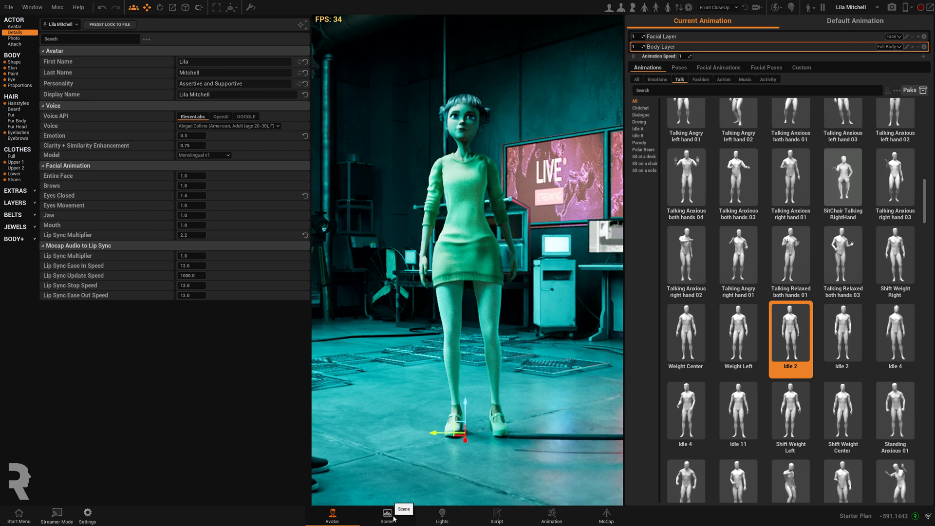
click(396, 517)
scroll(464, 334, up, 5)
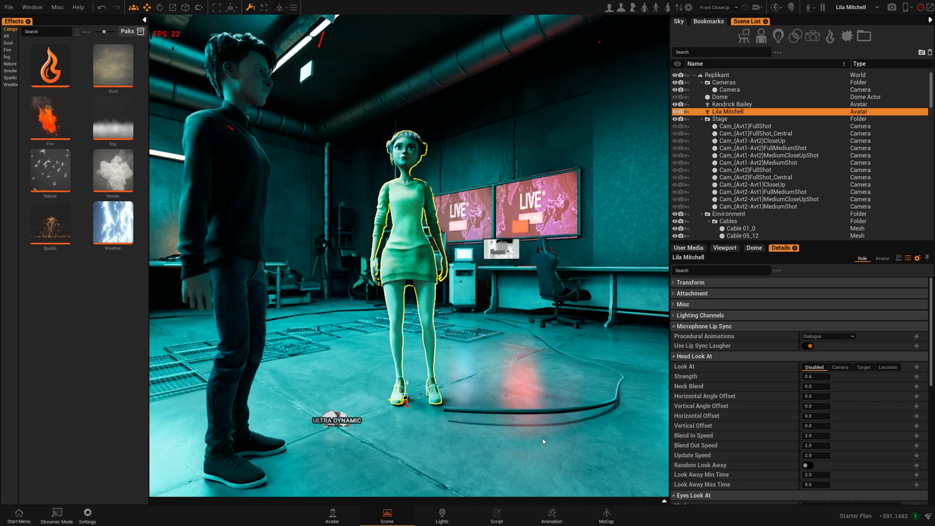
scroll(506, 340, down, 3)
alt+drag(512, 335, 440, 314)
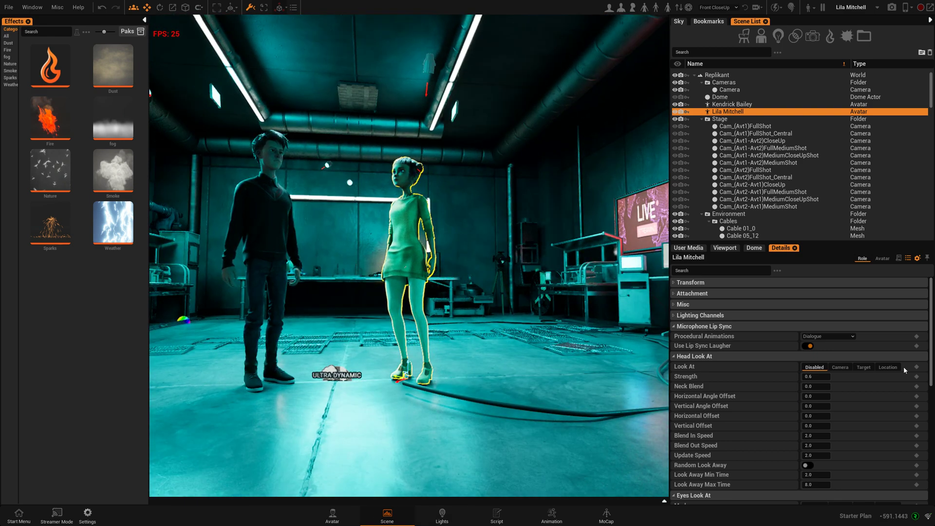
- Search the mesh library for "toi" and place the toilet on the floor between the two avatars
click(664, 502)
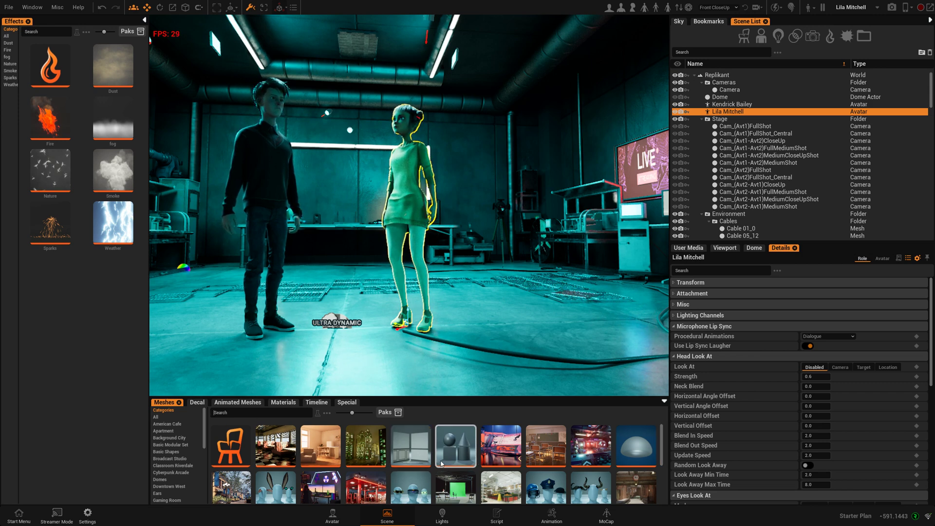
text(toi)
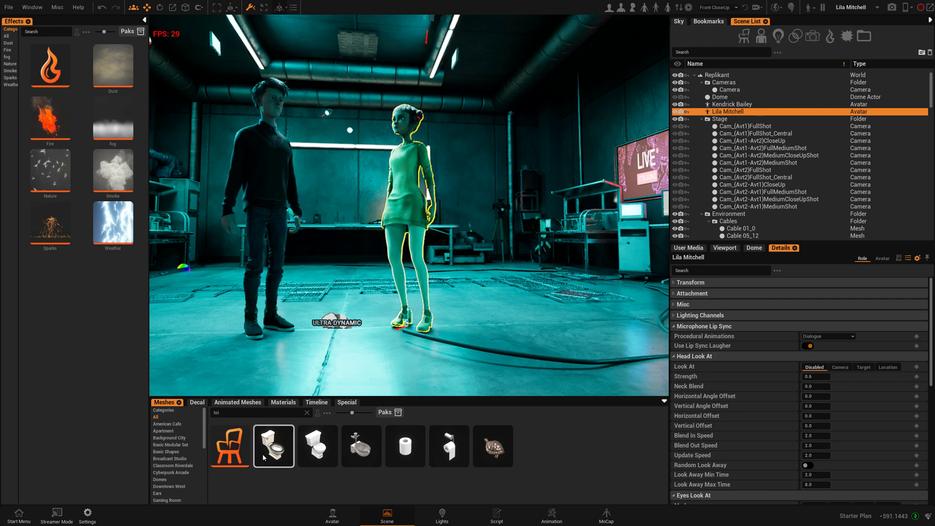
drag(263, 458, 439, 372)
drag(377, 350, 171, 321)
- Scale the toilet up until it is taller than the avatars
alt+drag(377, 287, 431, 291)
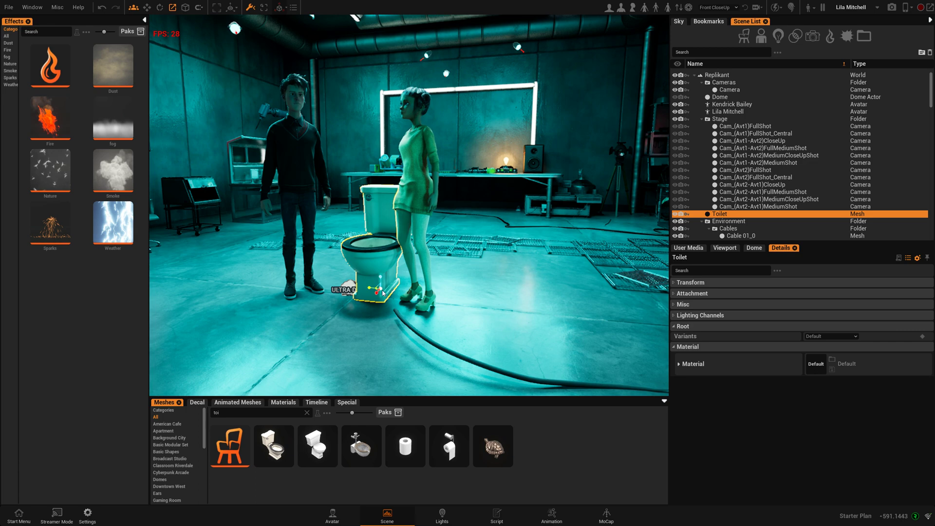
drag(383, 292, 360, 291)
scroll(338, 291, down, 5)
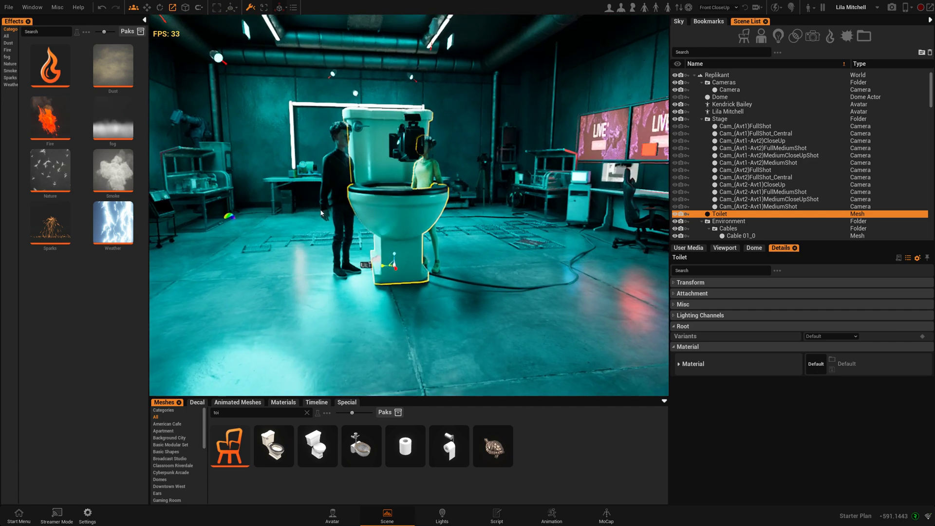
- Move the male avatar sideways along the floor, clear of the oversized toilet
click(318, 194)
click(340, 191)
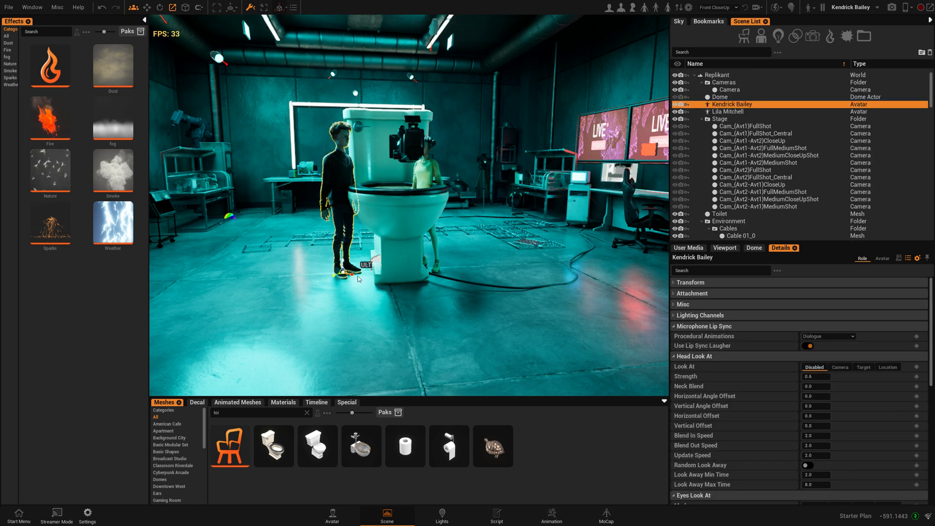
key(space)
key(space)
drag(333, 278, 267, 278)
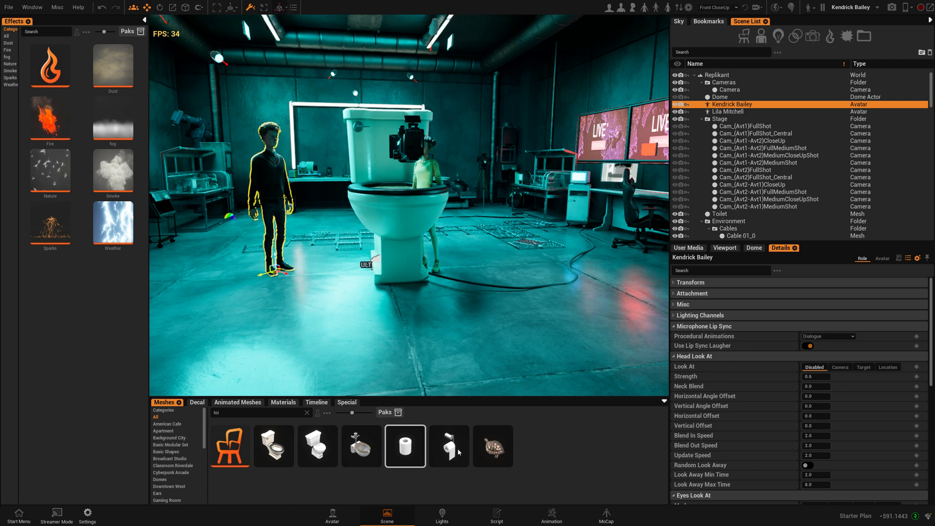
- Add the M11 Newsroom light rig preset and move the rig to the floor between the male avatar and the toilet
click(442, 514)
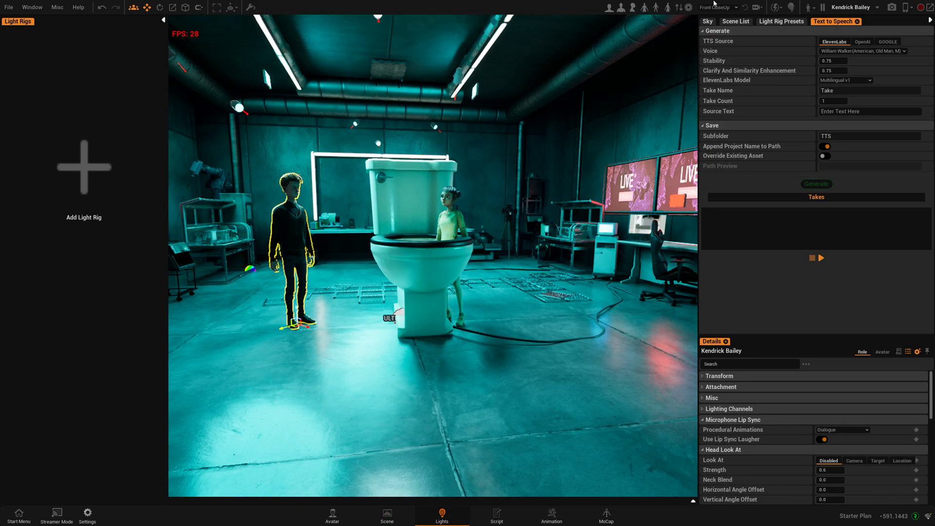
click(789, 23)
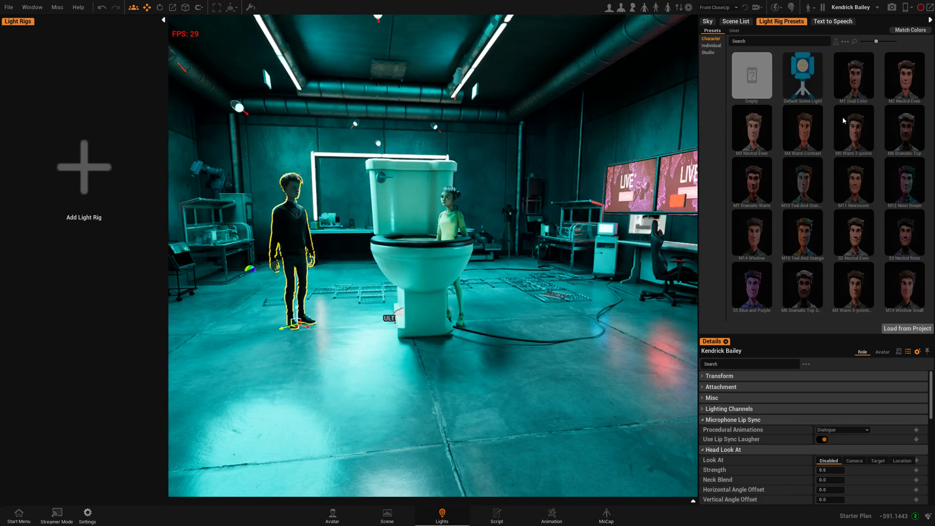
mouse_move(842, 129)
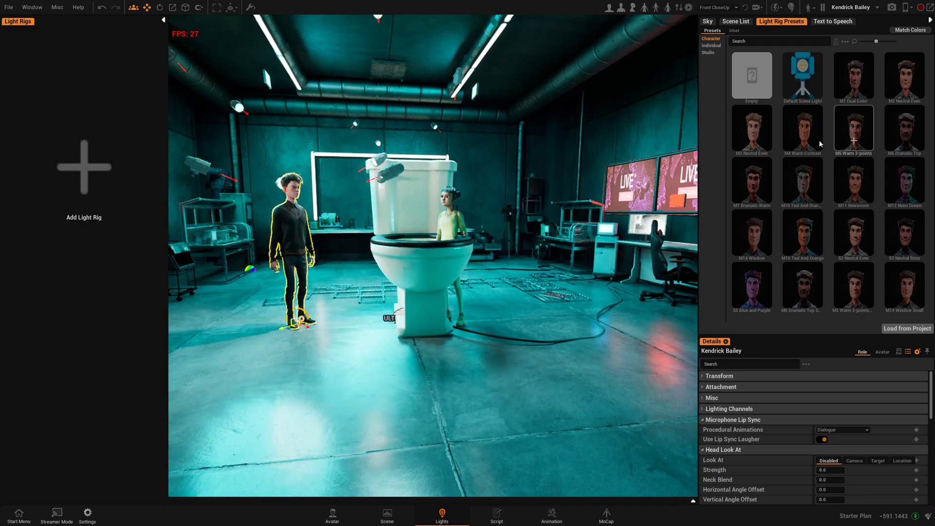
mouse_move(915, 296)
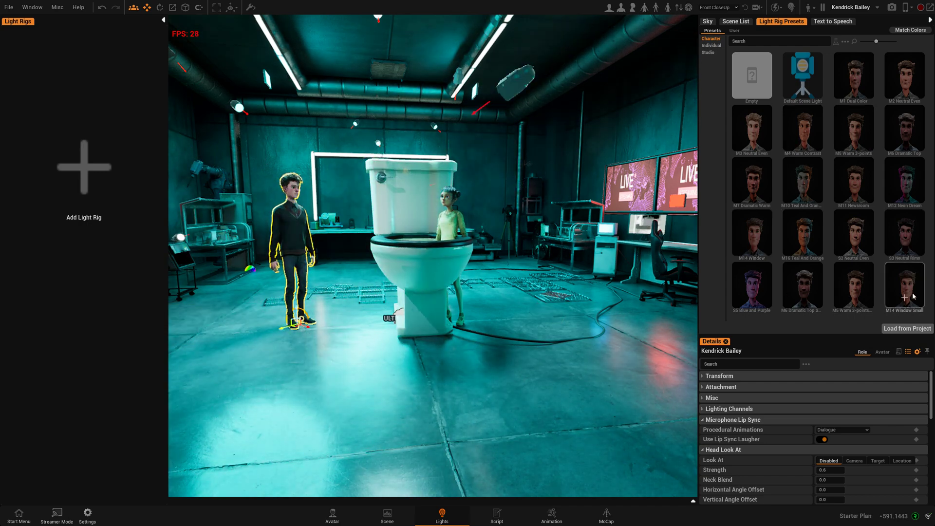
mouse_move(908, 62)
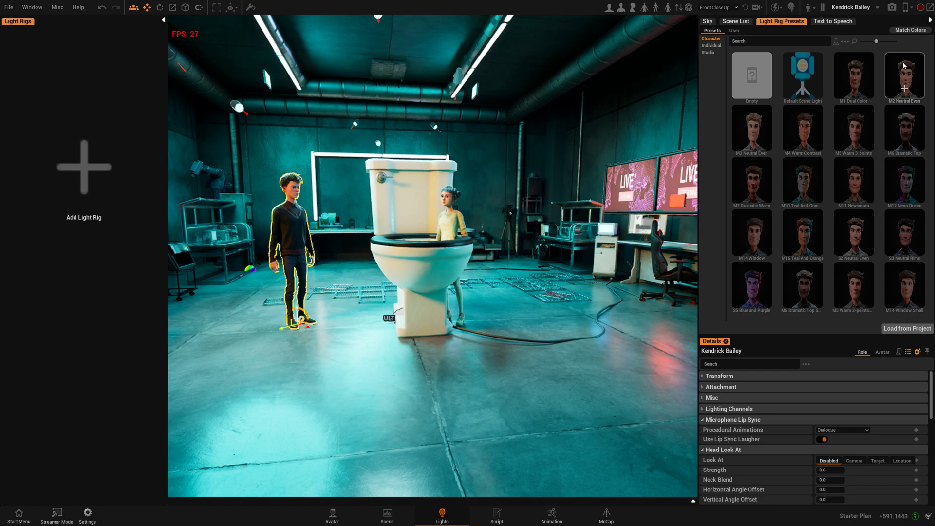
mouse_move(862, 196)
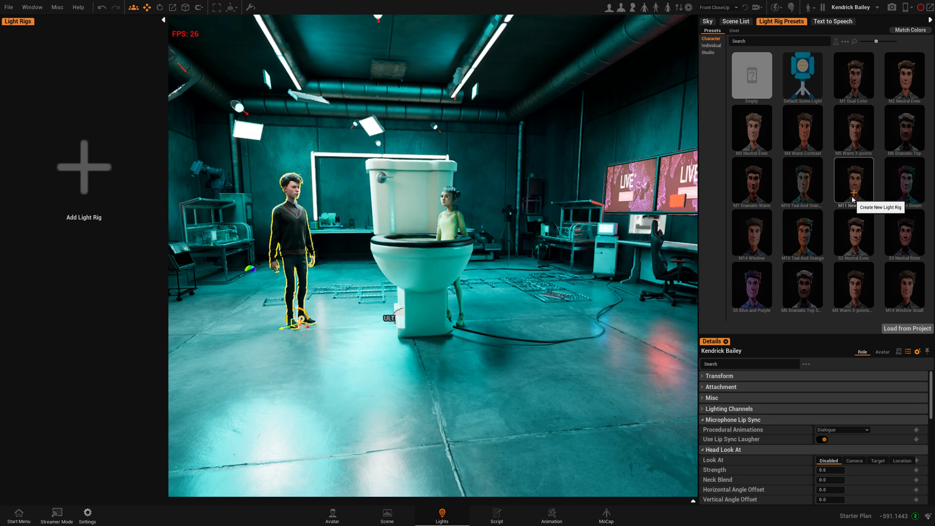
click(854, 193)
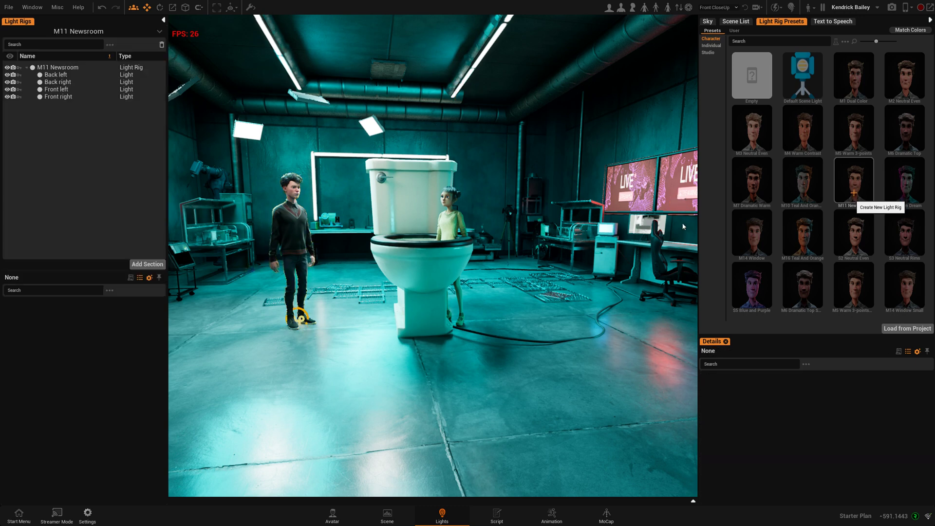
click(66, 68)
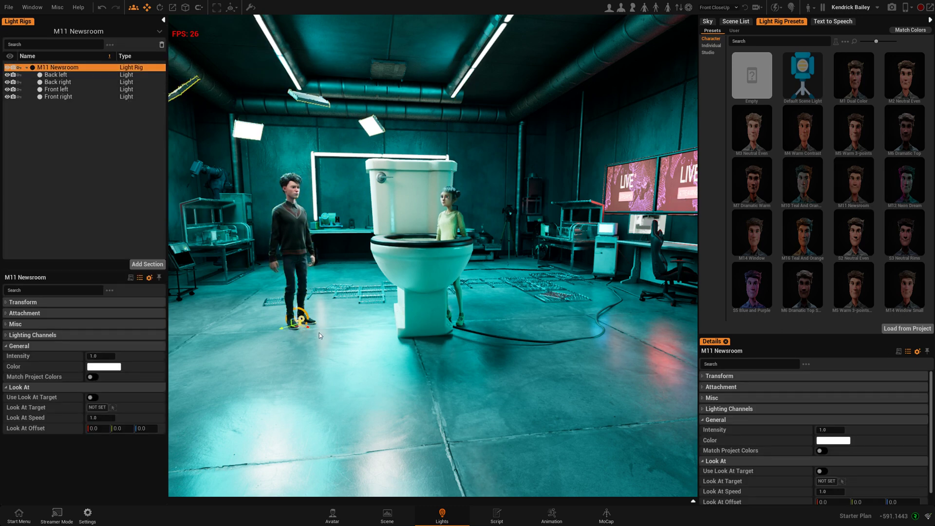
drag(310, 331, 399, 323)
- Move the female avatar out of the toilet to the open floor in front of it, at the light rig
click(456, 221)
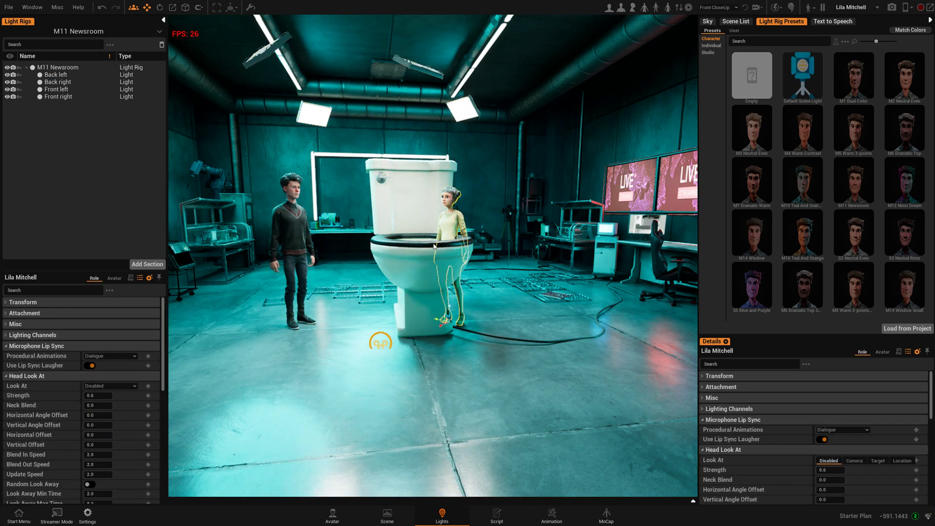
scroll(438, 240, up, 2)
scroll(438, 241, up, 2)
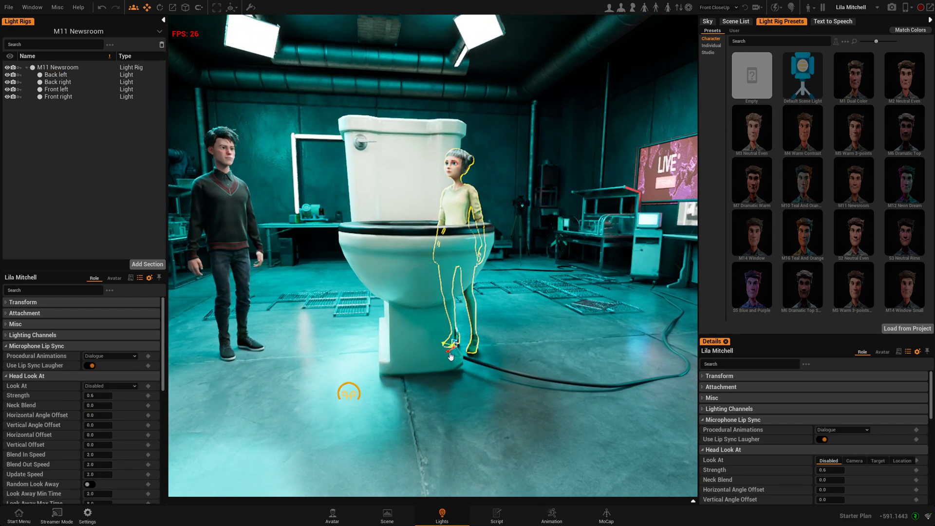
drag(450, 357, 347, 397)
right_drag(317, 371, 411, 272)
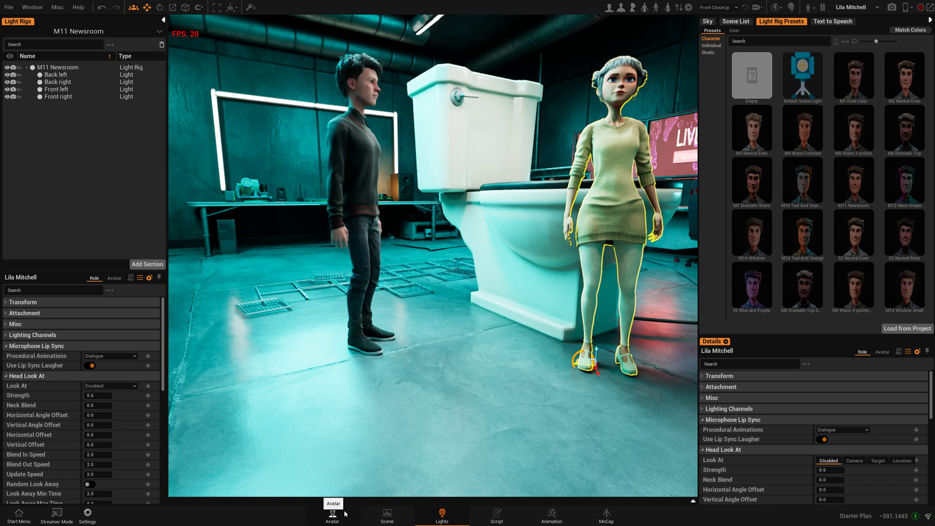
- Open the Body+ masks for the female avatar in the Avatar workspace, with her full figure in view
click(344, 514)
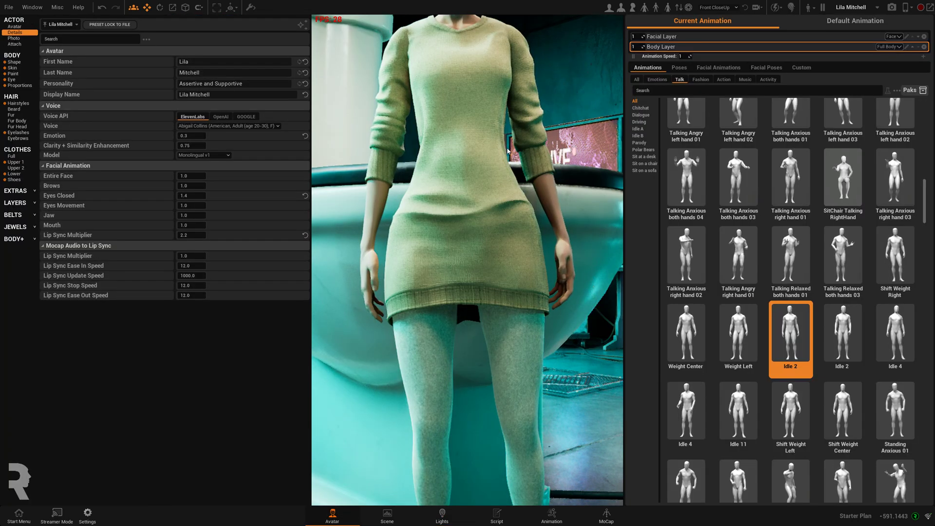
scroll(437, 203, down, 5)
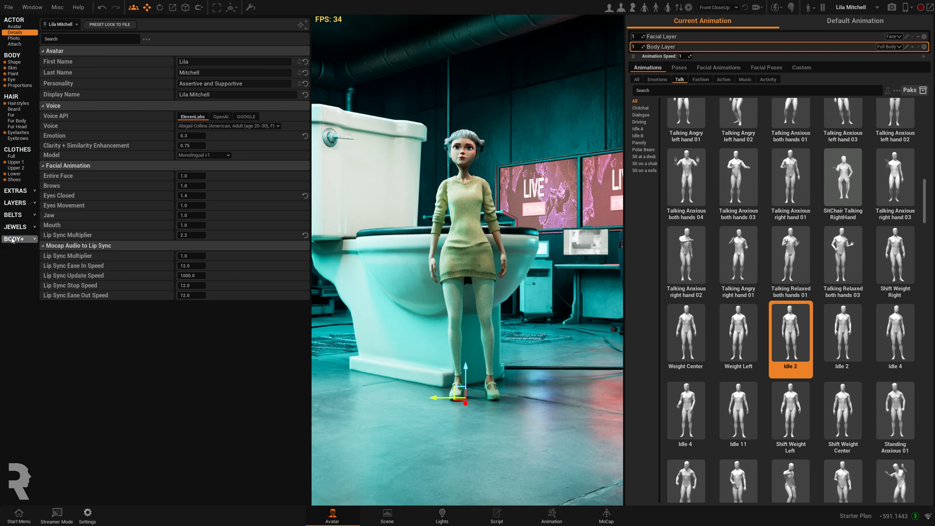
click(13, 239)
click(13, 270)
click(209, 127)
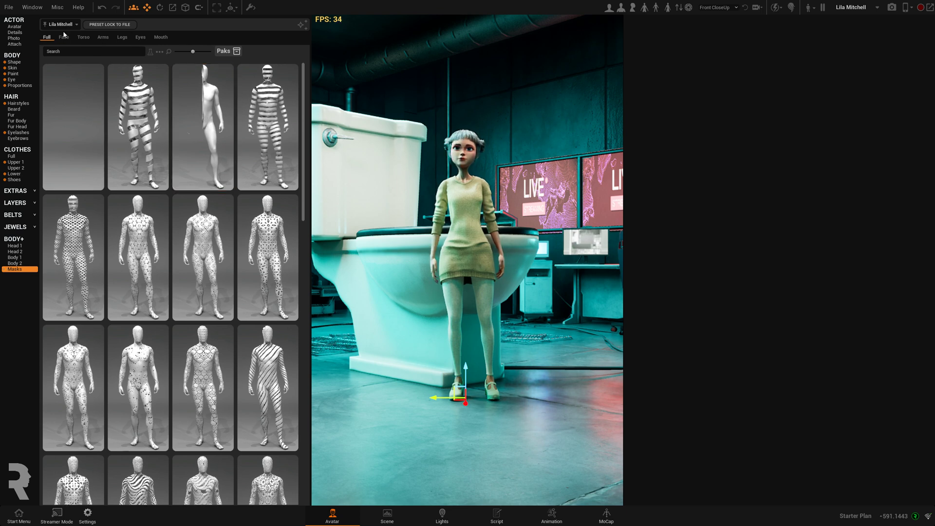
- Apply the first Face mask to the female avatar to hide her neck
click(83, 38)
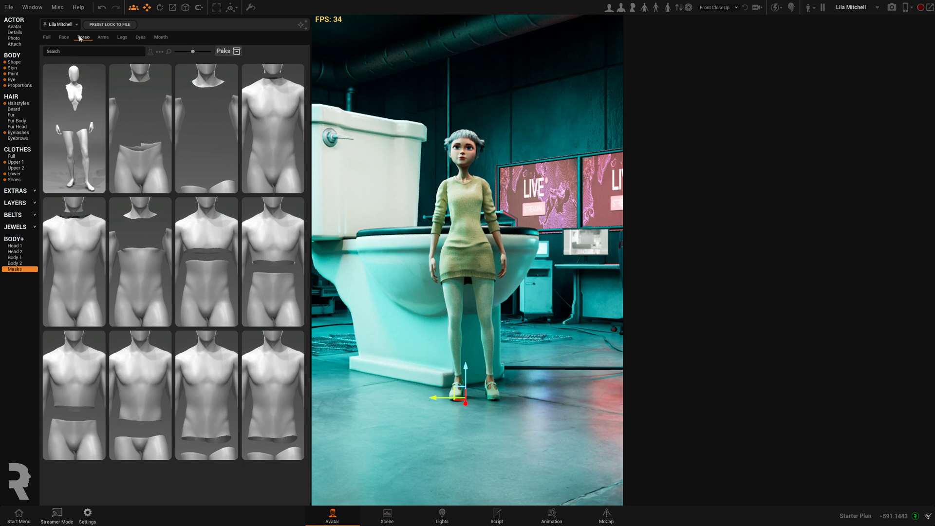
click(64, 41)
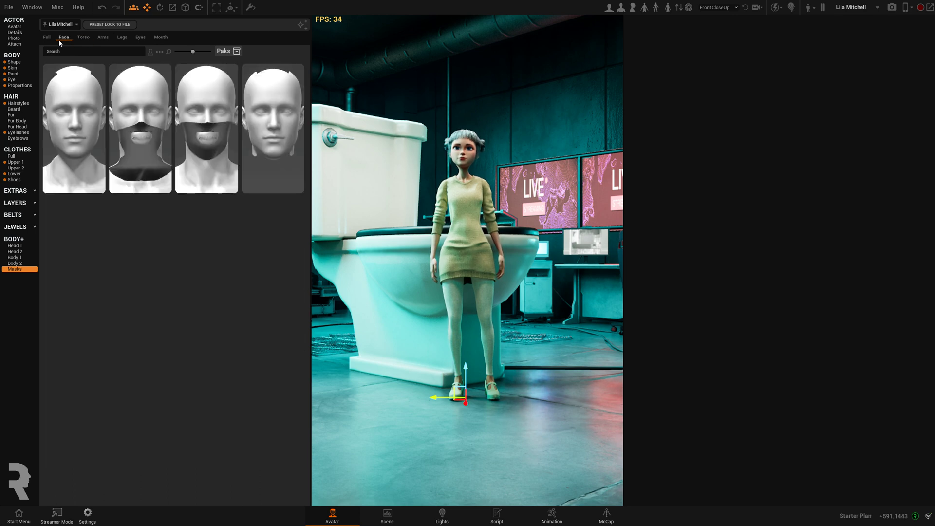
click(74, 156)
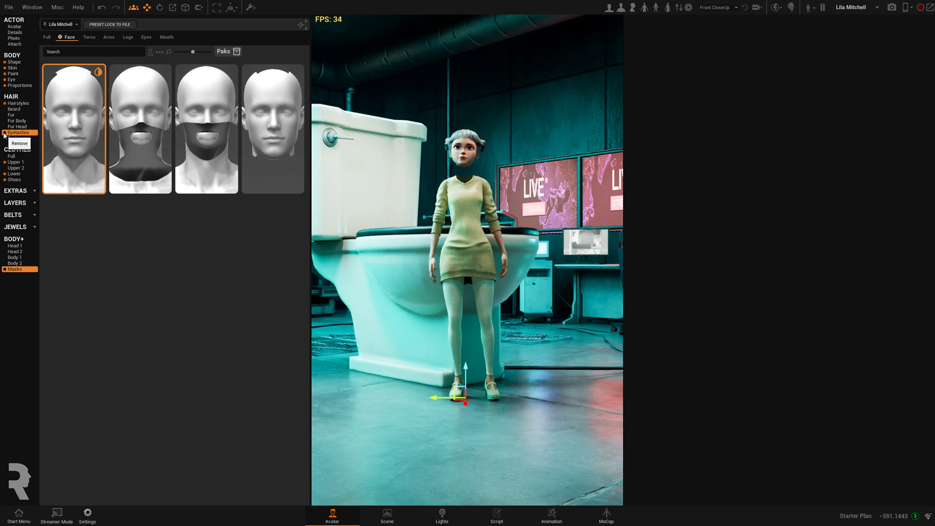
- Remove the female avatar's Upper 1 and Lower clothing items
click(9, 166)
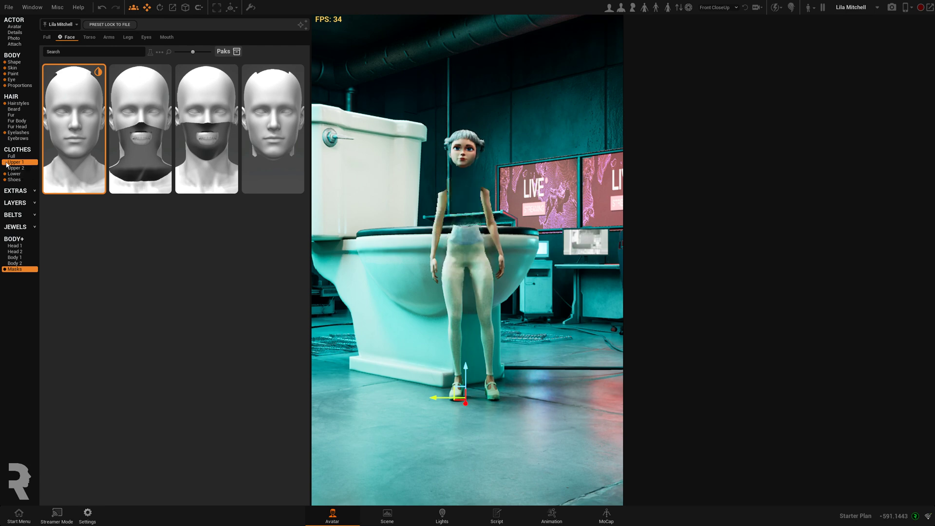
click(4, 175)
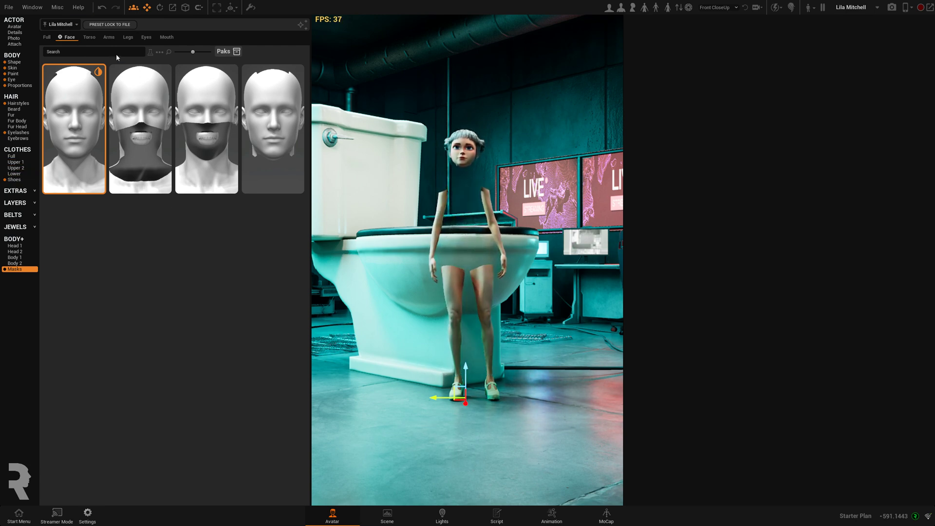
- Apply the Full mask that keeps only the head and hands to the female avatar
click(46, 37)
scroll(205, 316, down, 5)
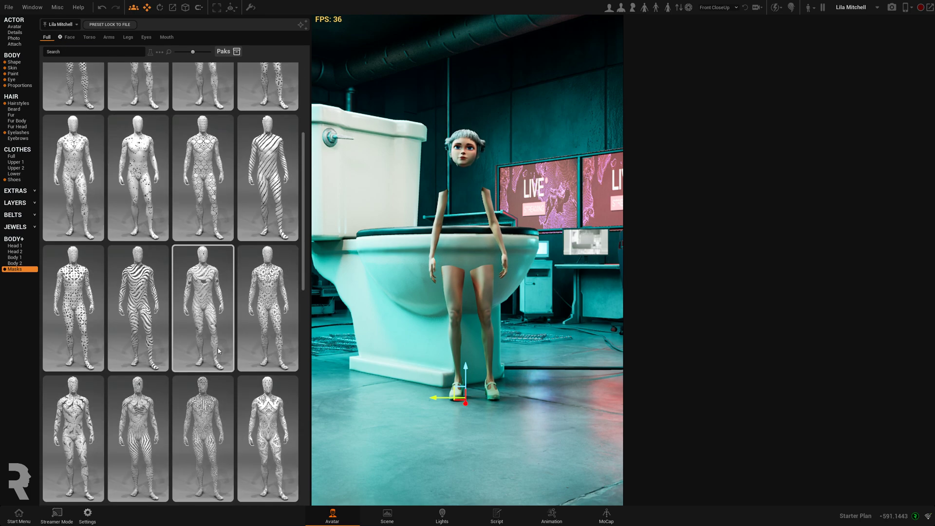
scroll(218, 351, down, 8)
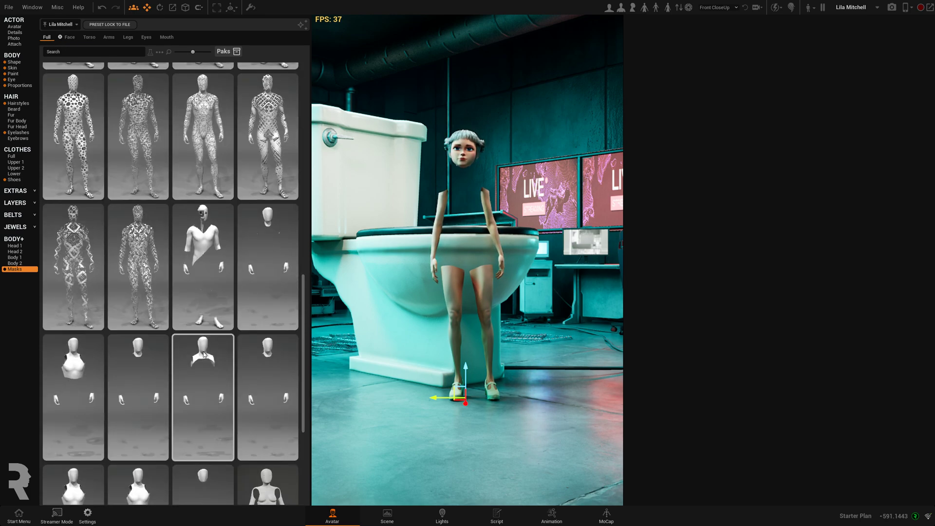
scroll(203, 353, down, 3)
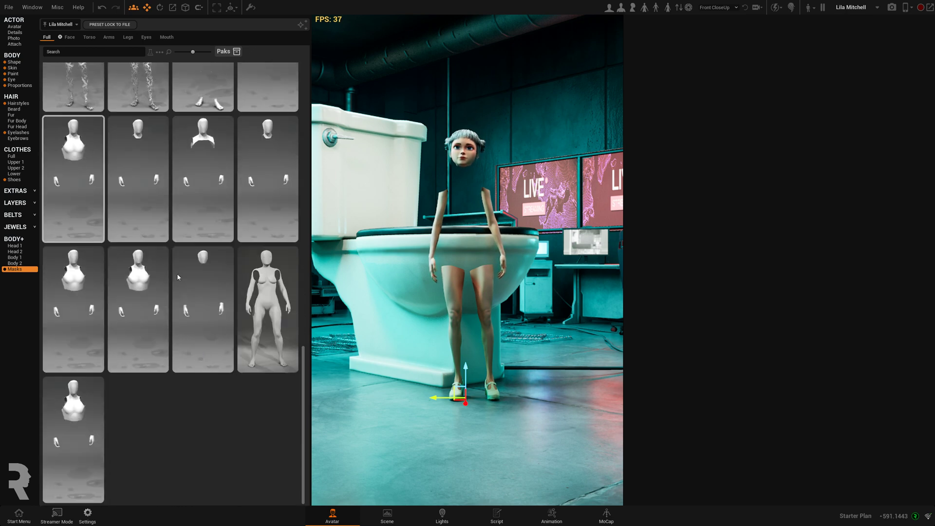
click(202, 267)
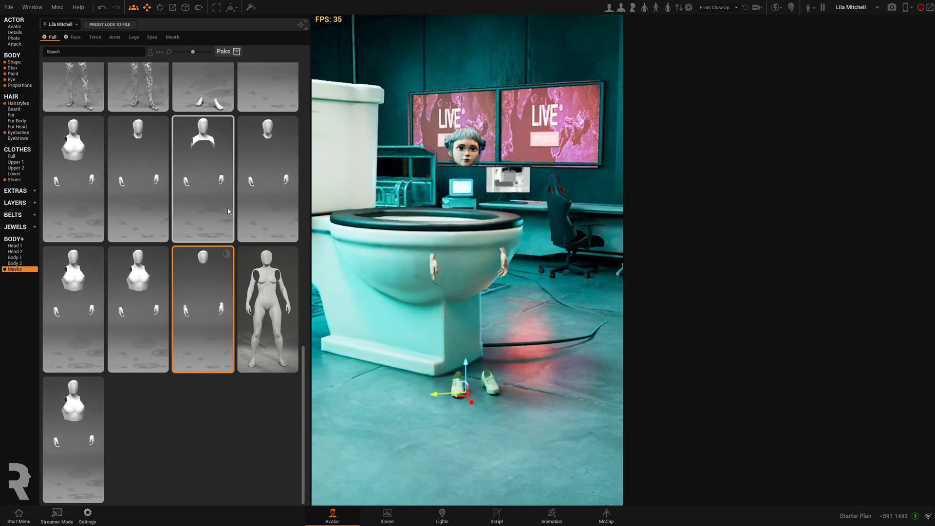
- Replace the Full mask with the one keeping head, shoulders and hands, clear the Face mask, and inspect the avatar from the side
scroll(227, 209, up, 1)
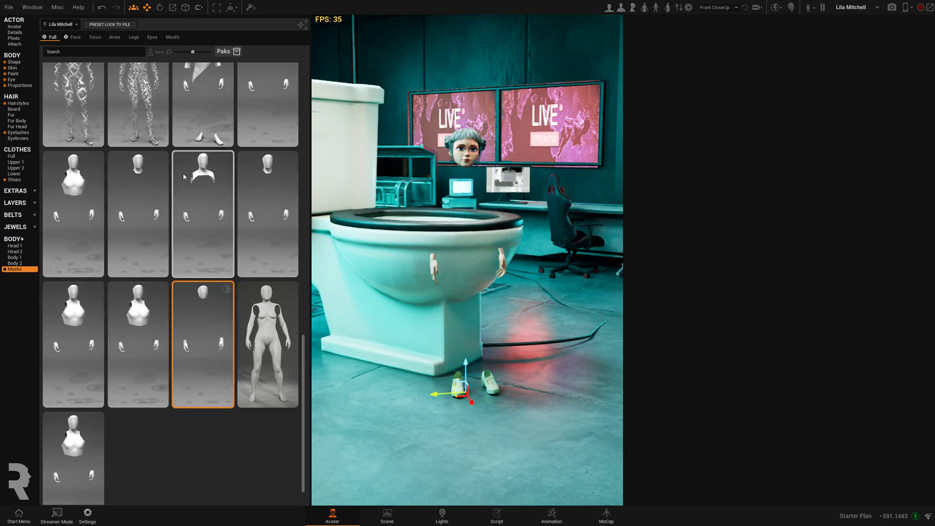
click(212, 306)
scroll(210, 235, up, 5)
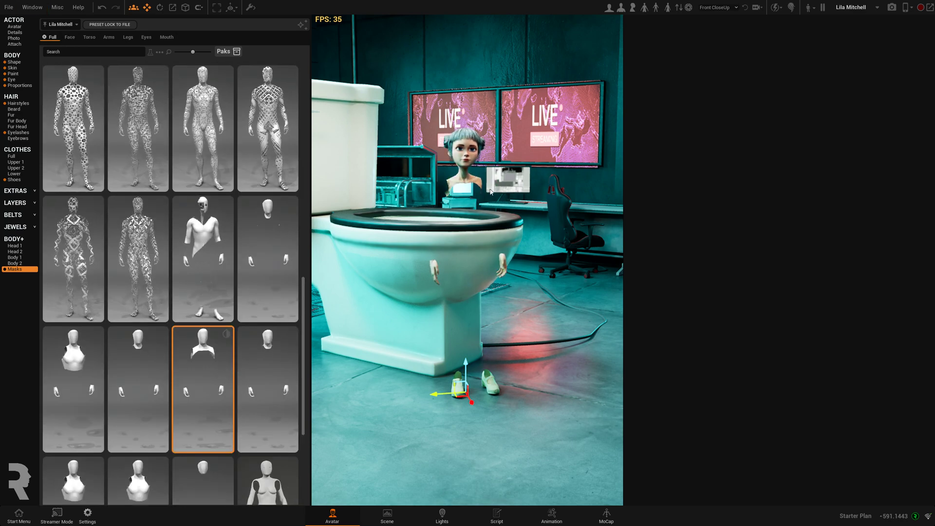
right_drag(490, 192, 370, 194)
scroll(477, 193, up, 3)
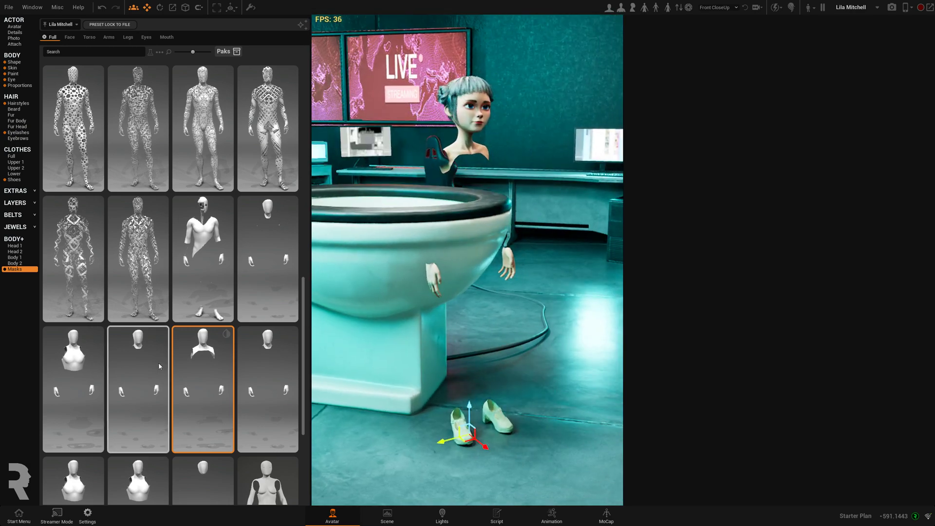
- Browse the Full and Arms masks, and apply the last visible Arms mask, cut just below the shoulder, to hide one hand
scroll(159, 362, up, 7)
scroll(163, 363, down, 3)
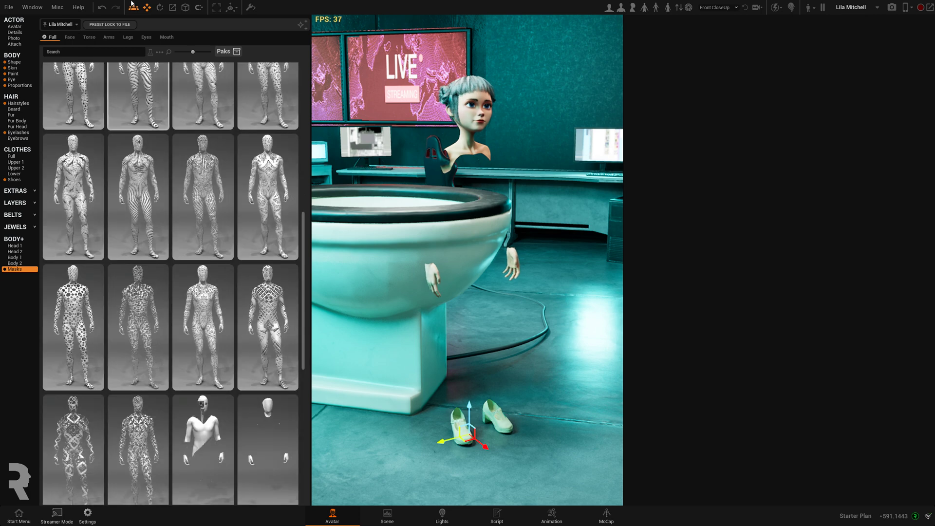
click(109, 38)
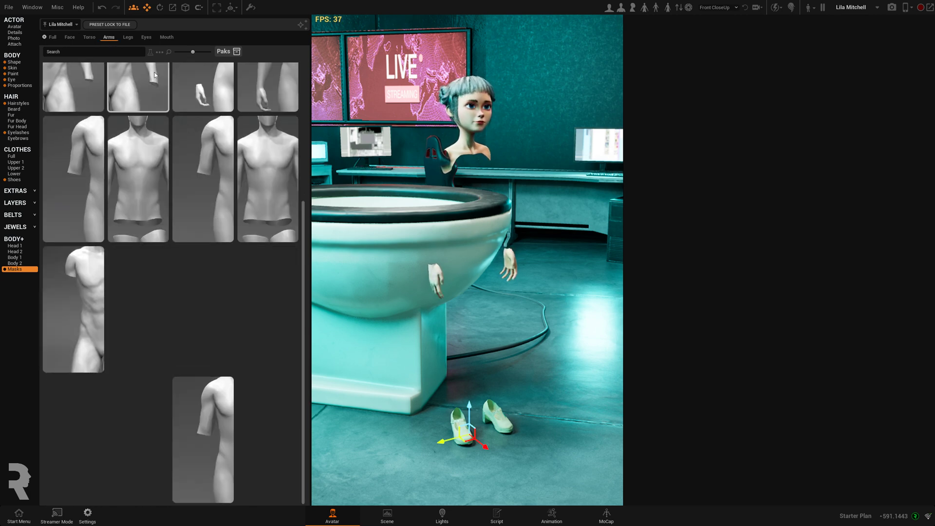
click(194, 87)
click(142, 88)
scroll(112, 141, up, 2)
scroll(112, 141, up, 2)
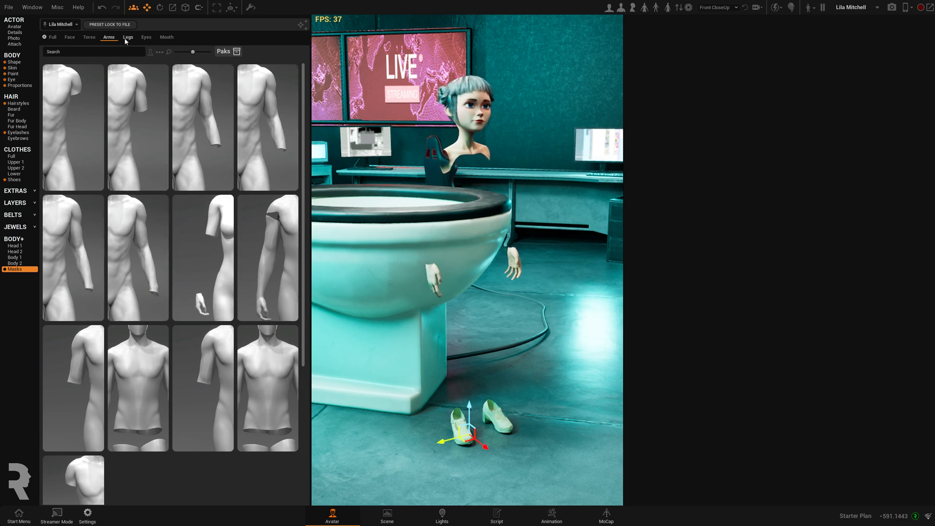
scroll(194, 314, down, 1)
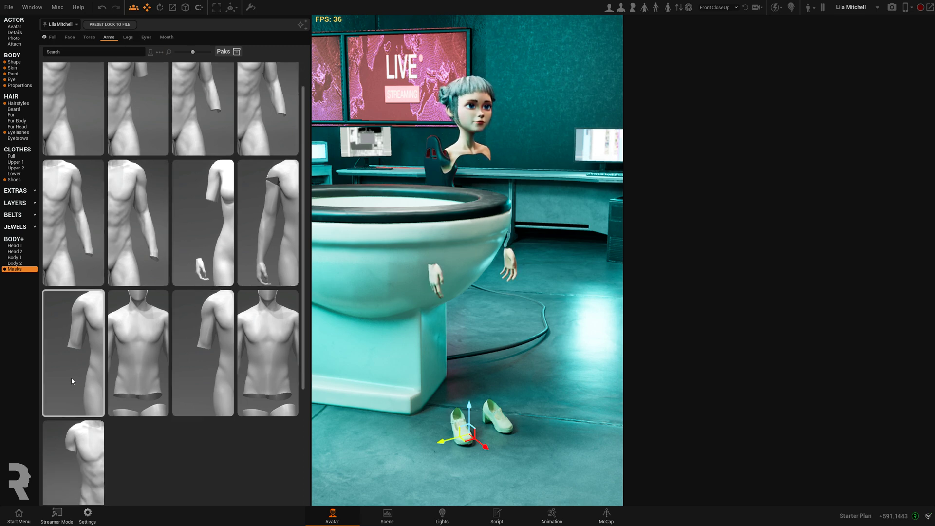
click(75, 453)
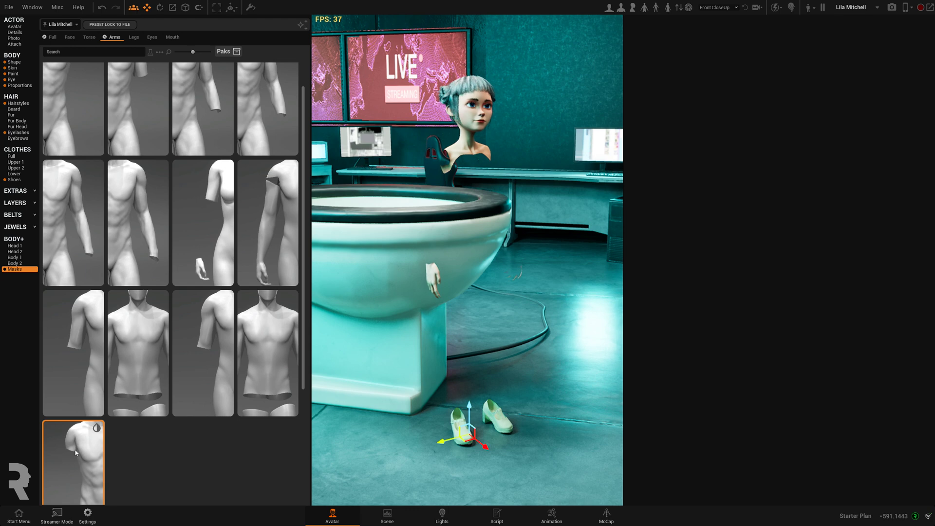
click(95, 430)
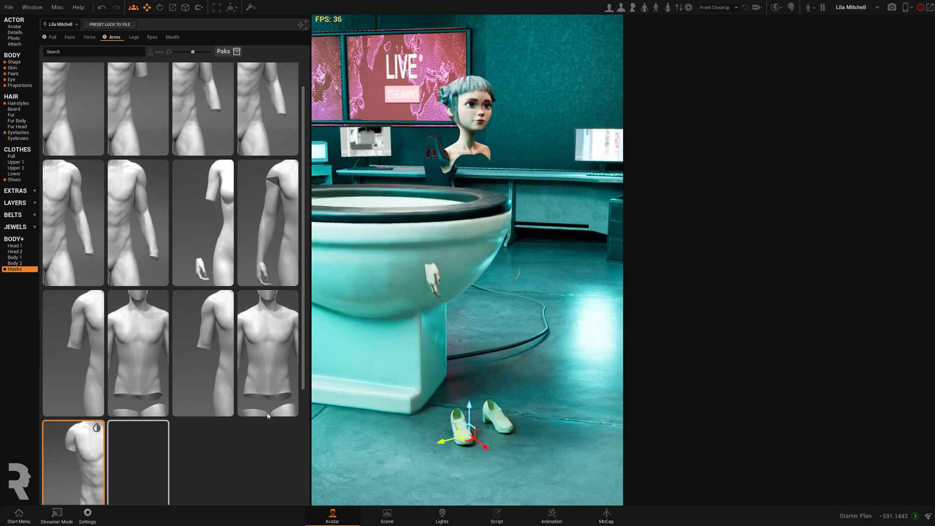
- Hide both hands of the female avatar by adding a second Arms mask and swapping the first for the one cut mid upper arm
click(265, 356)
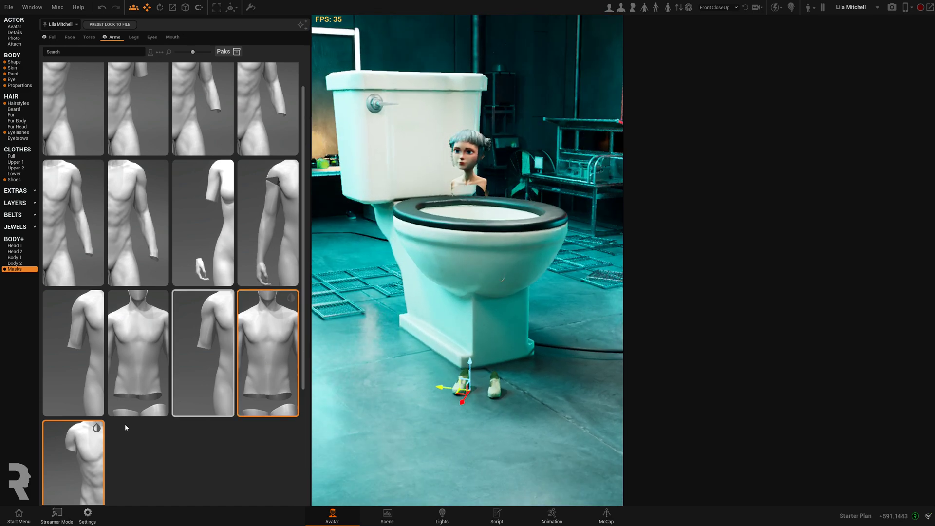
click(68, 459)
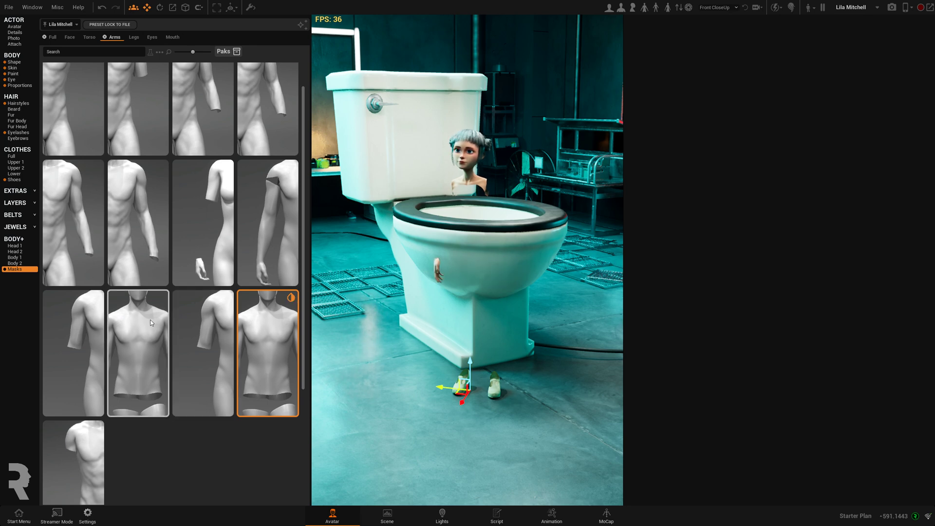
click(73, 330)
scroll(452, 339, up, 4)
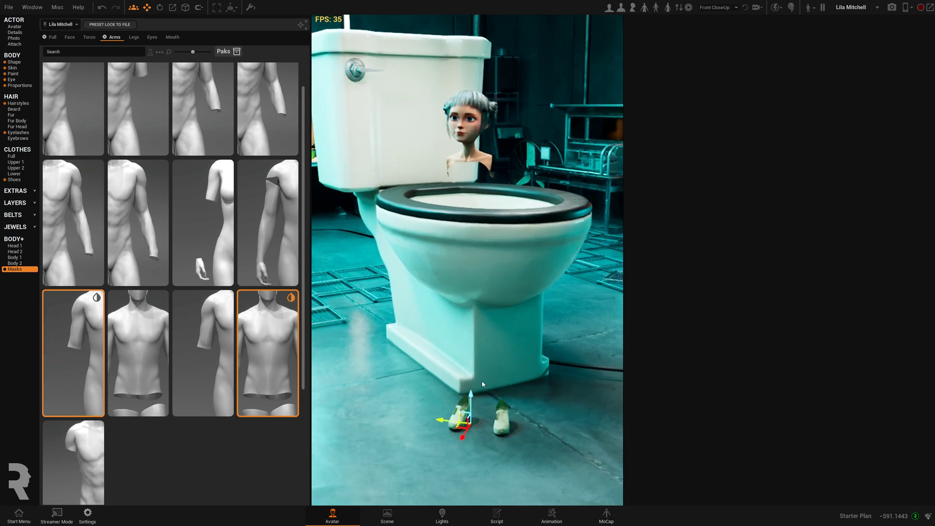
right_drag(458, 336, 501, 337)
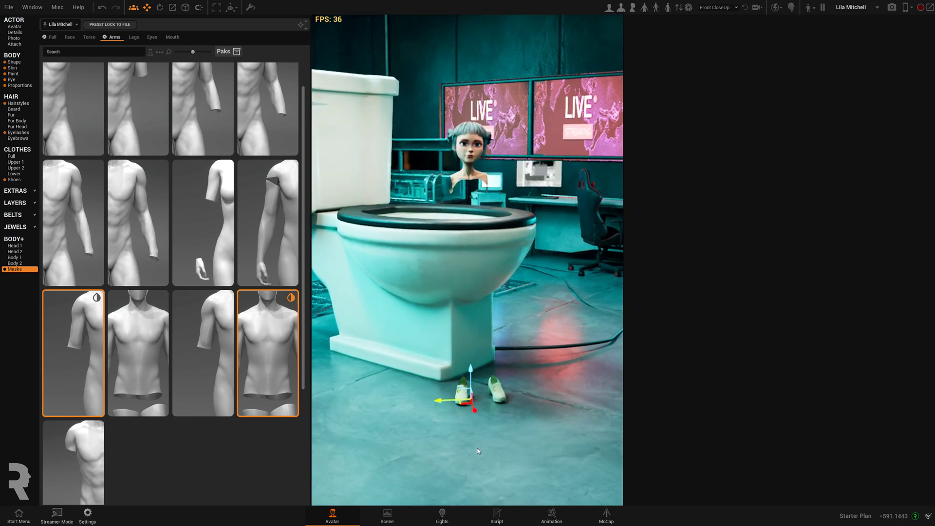
- Move the female avatar slightly away from the toilet and dress her in the white tank top from Upper 1
drag(477, 413, 490, 454)
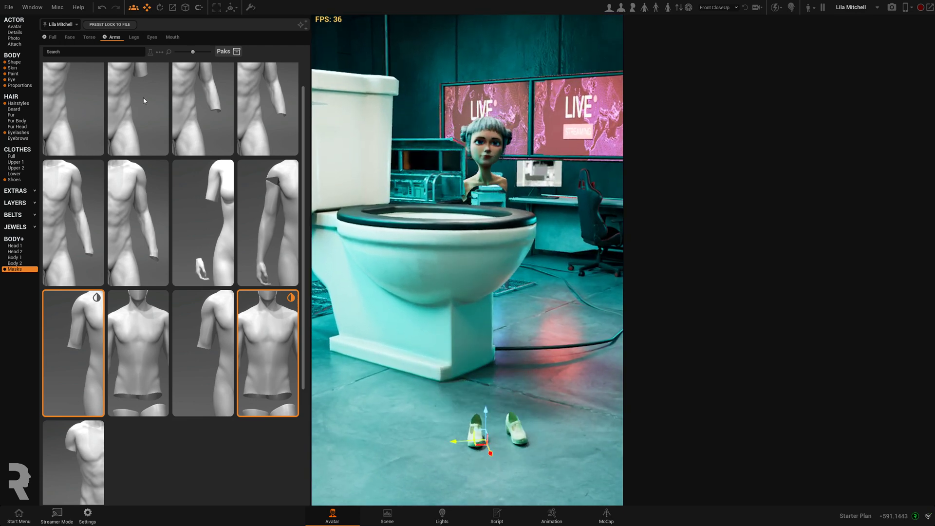
click(26, 169)
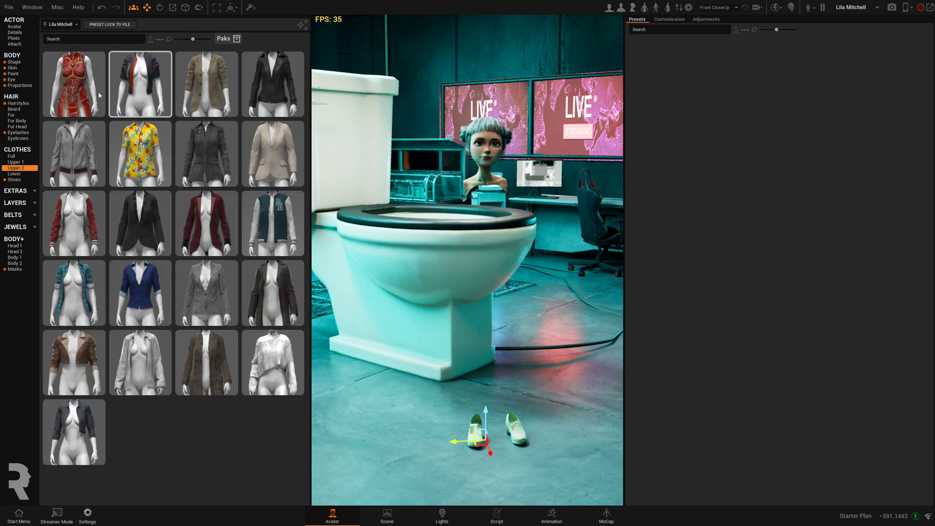
click(15, 163)
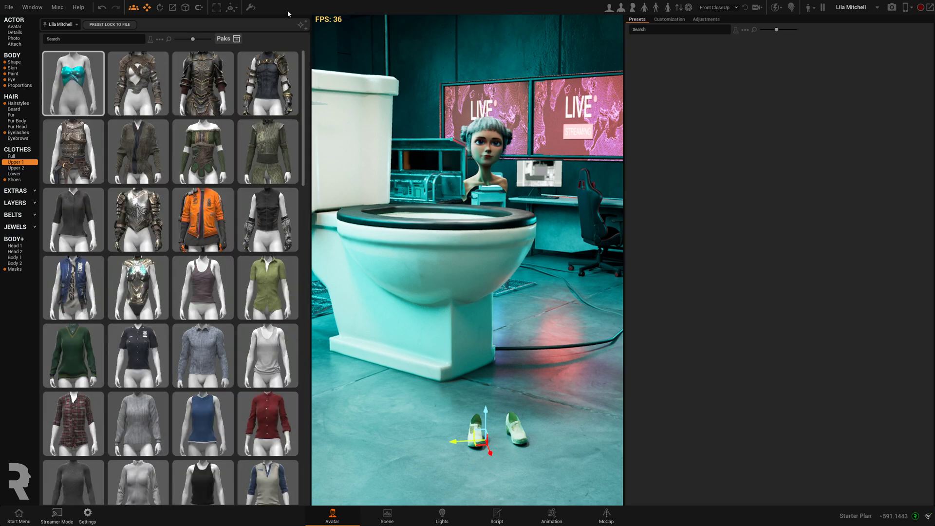
click(263, 335)
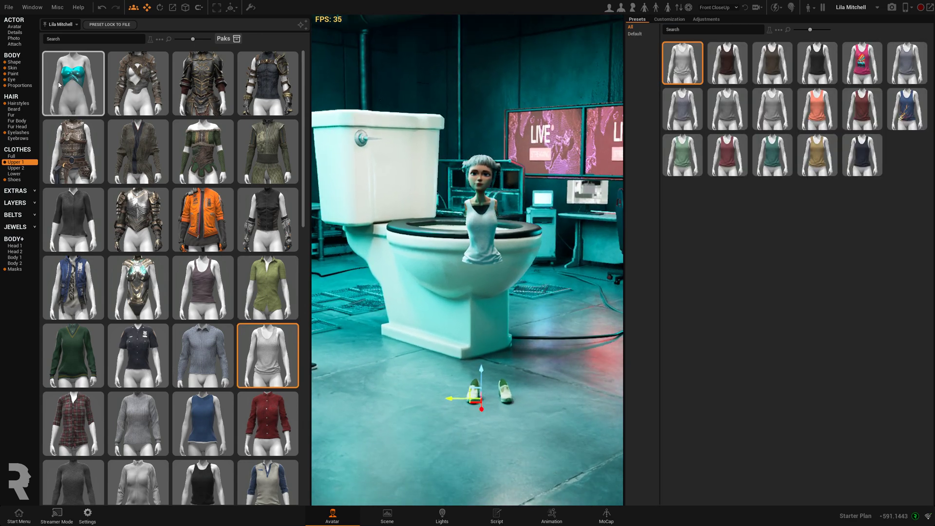
- Apply the MoonWalk music animation to the female avatar's body layer and watch it from another angle
click(14, 32)
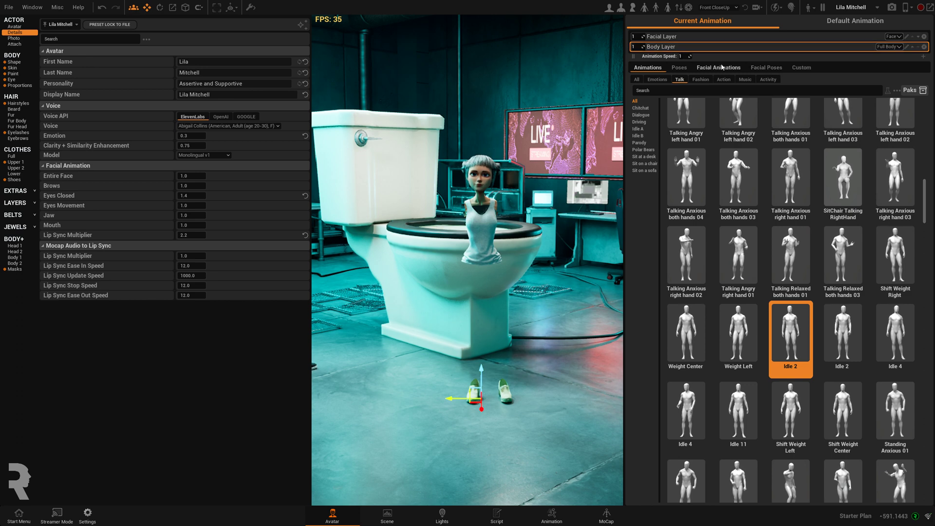
click(745, 80)
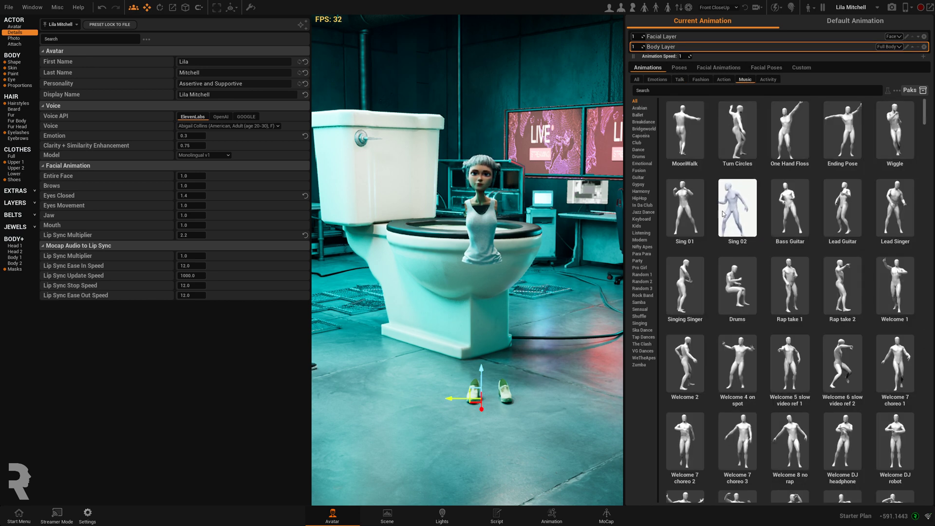
click(685, 129)
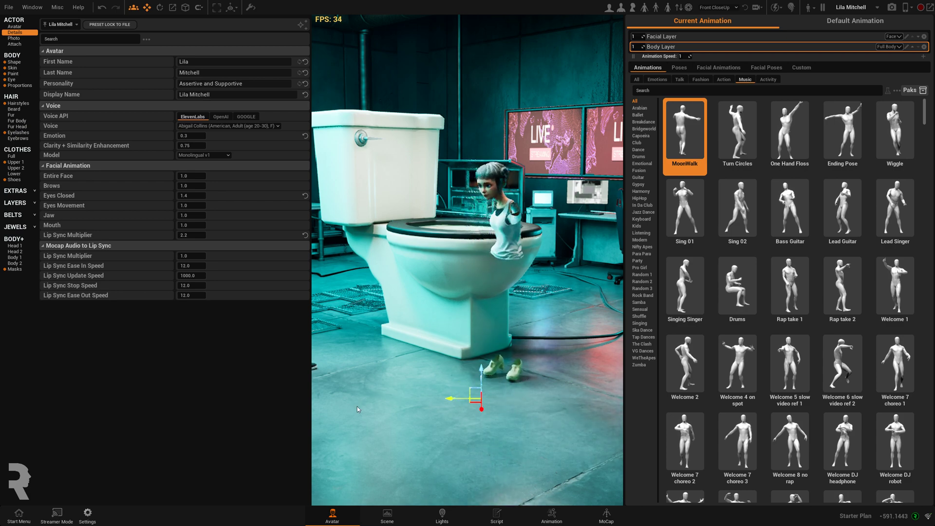
scroll(487, 417, up, 5)
right_drag(519, 411, 540, 414)
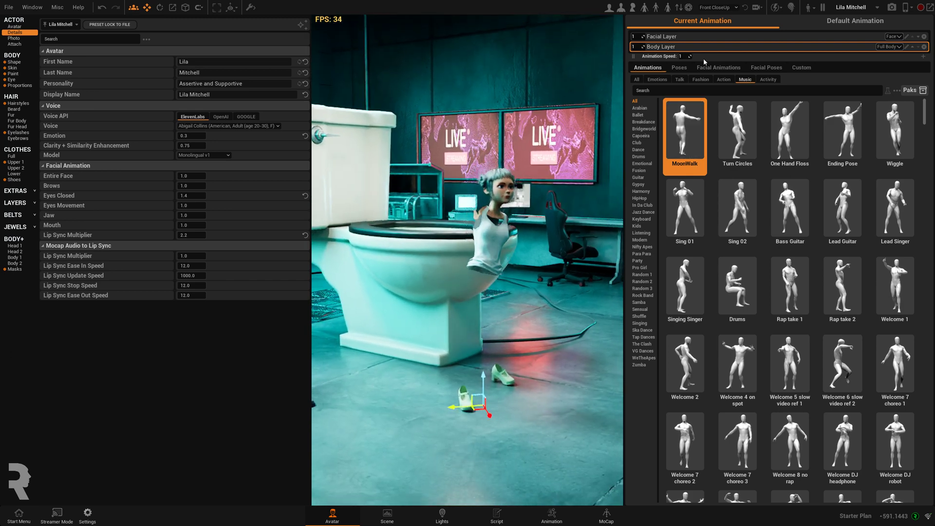
- Find the idle animations among the Talk animations and apply the first Idle 2 to the female avatar
click(679, 79)
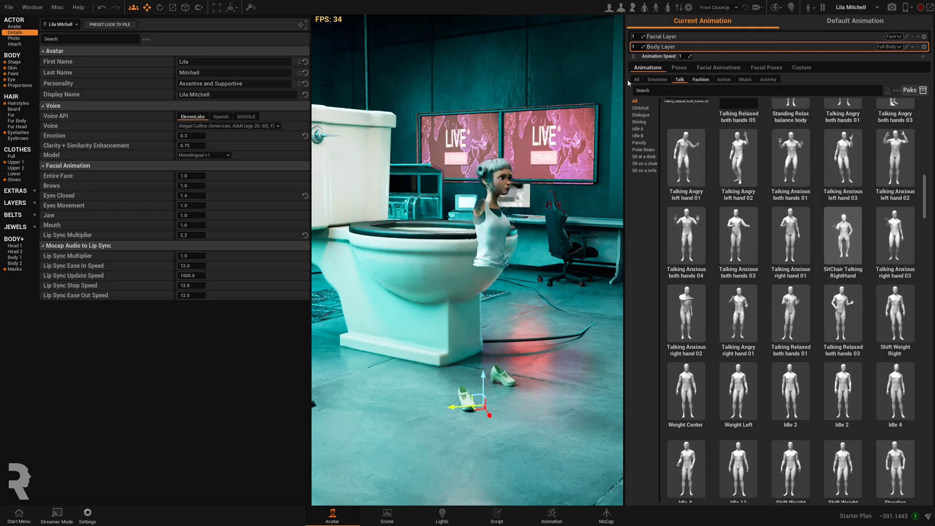
click(665, 91)
text(idle)
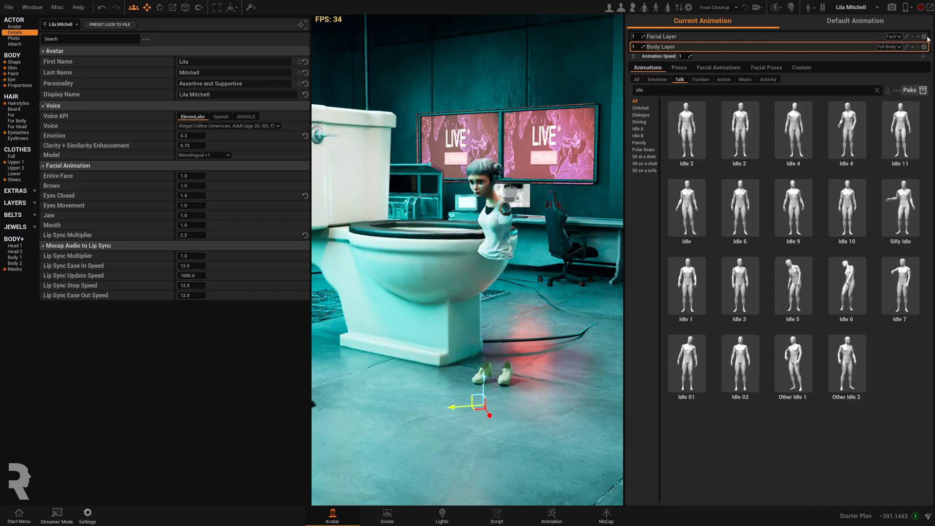
click(684, 147)
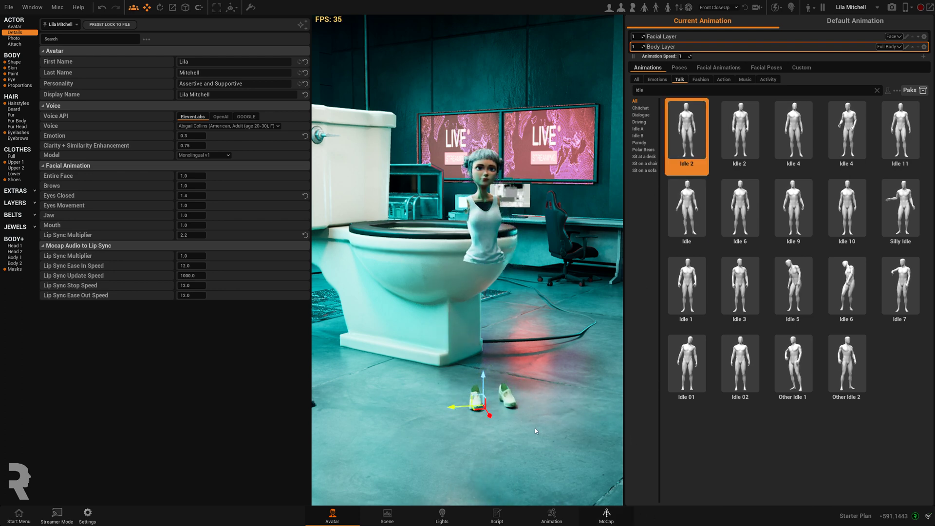
- Remove the female avatar's Shoes and Upper 1 clothing items
click(14, 180)
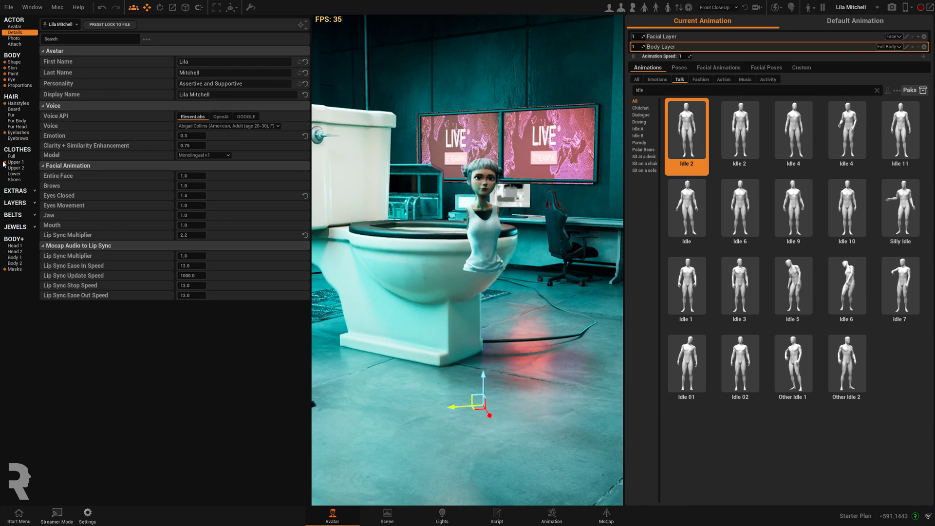
click(5, 163)
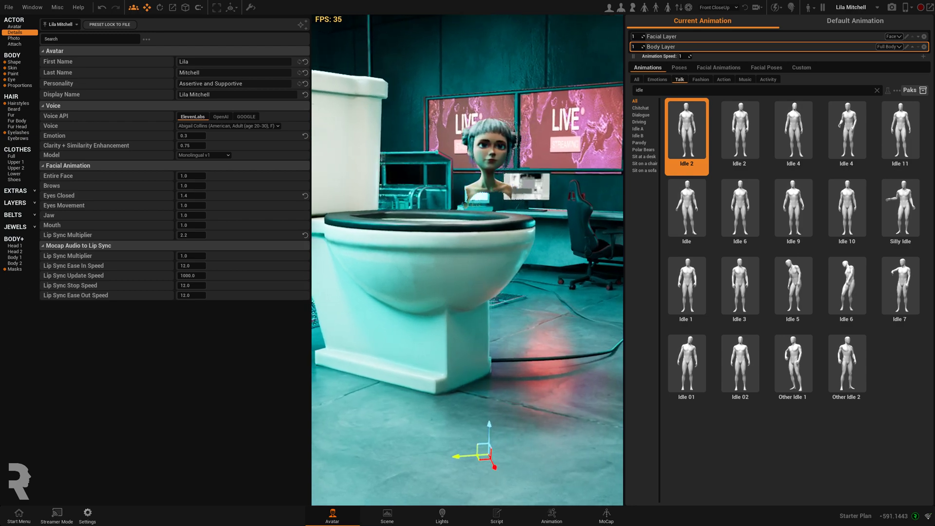
- Move the female avatar across the floor to the base of the toilet
scroll(496, 317, down, 3)
key(e)
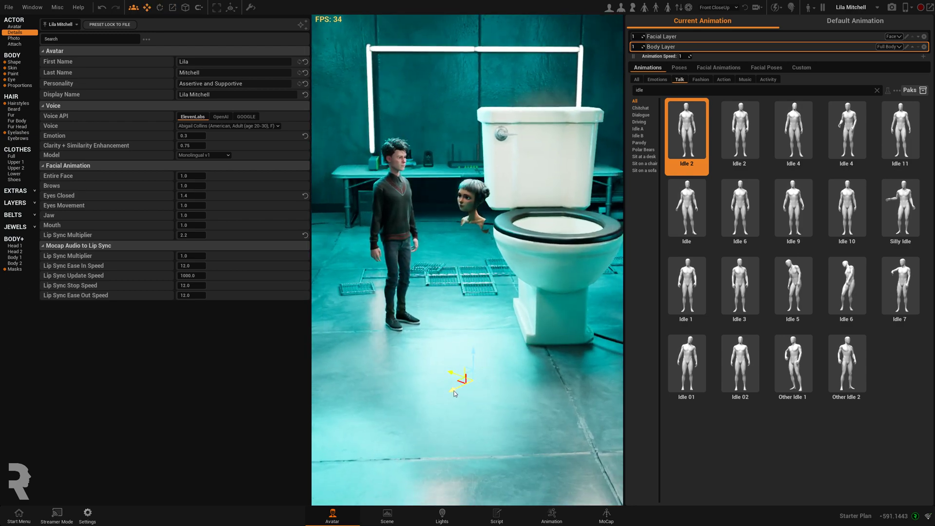
drag(454, 394, 603, 340)
key(e)
key(r)
scroll(493, 294, down, 6)
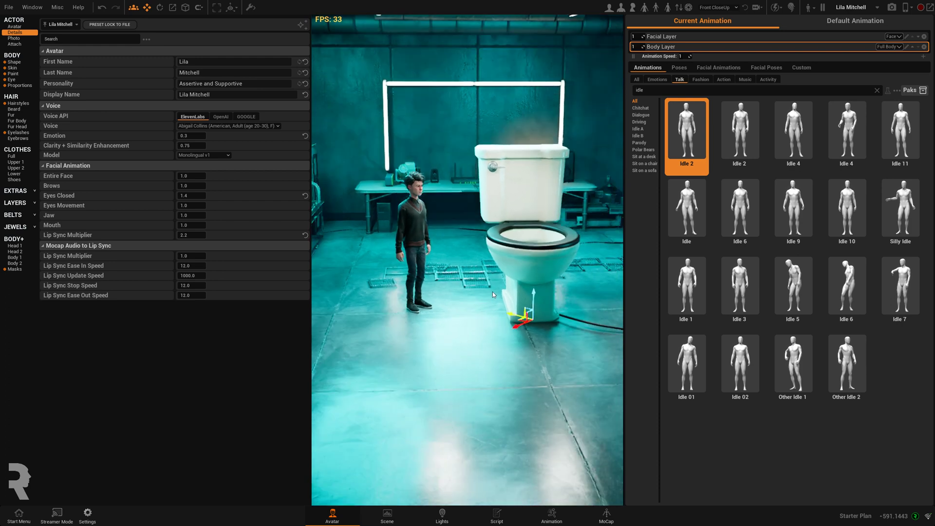
- Enlarge the female avatar to a scale of 3.2 and lower her until only her head and shoulders rise from the toilet bowl
scroll(486, 285, up, 2)
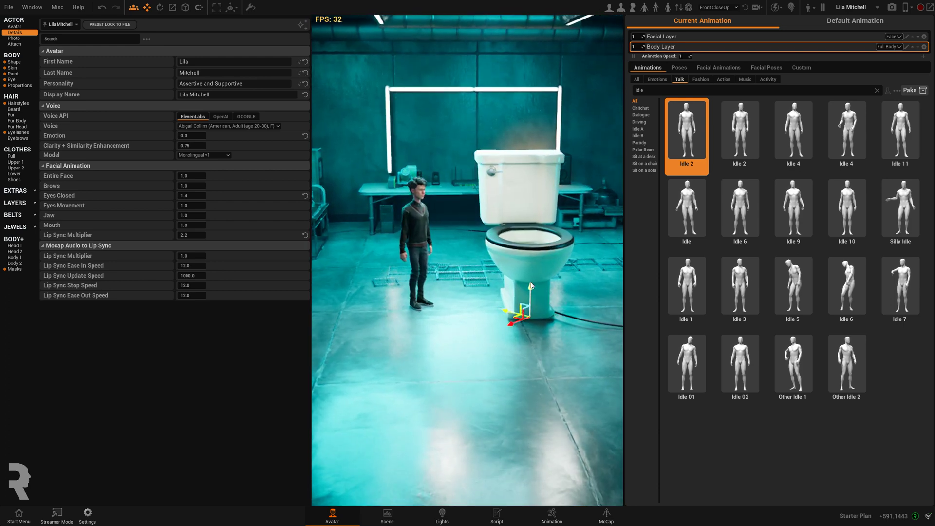
drag(515, 314, 505, 506)
right_drag(516, 248, 538, 250)
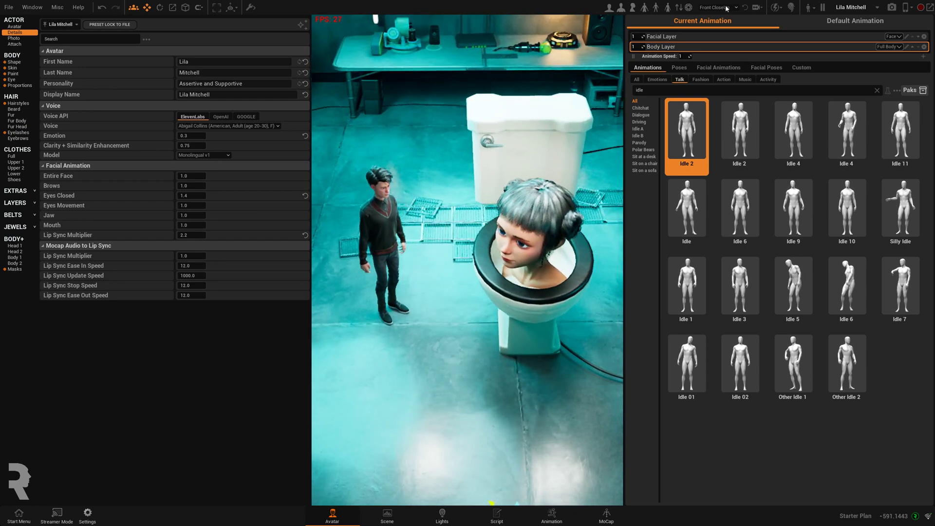
- Show the female avatar's transform settings in the scene and set her X position to about 25.65 to centre her in the bowl
click(387, 515)
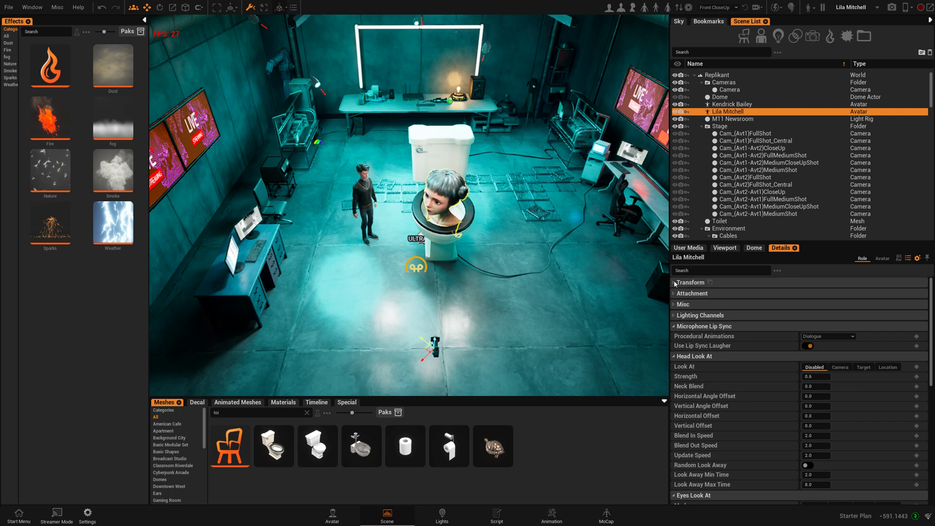
click(675, 283)
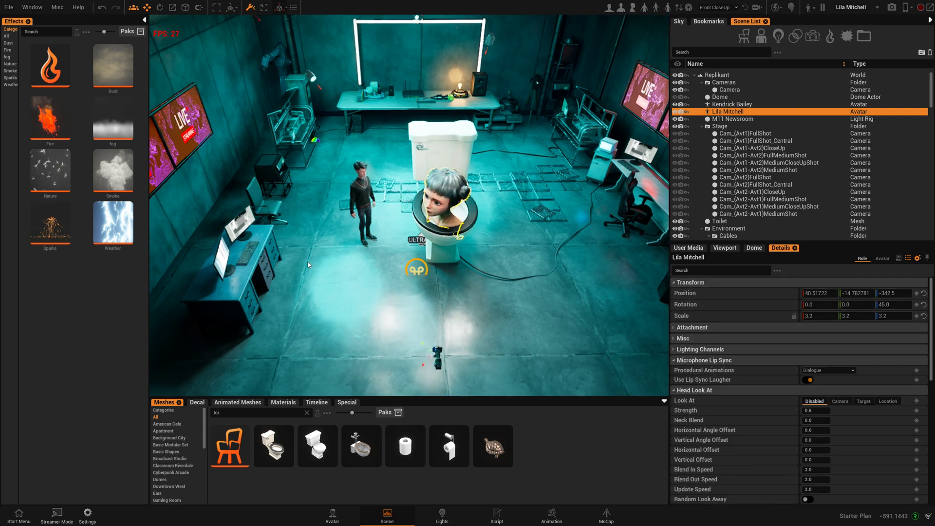
key(w)
right_drag(323, 259, 319, 316)
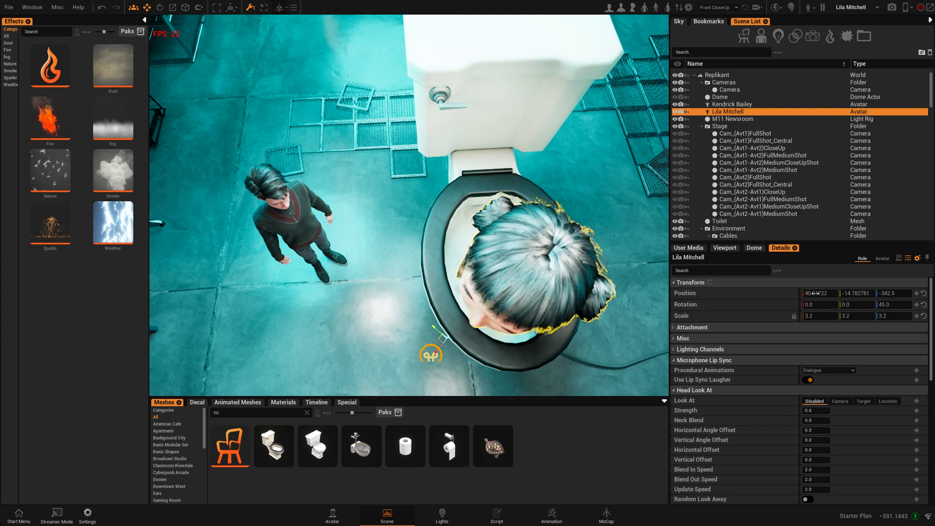
mouse_move(815, 293)
mouse_down()
mouse_move(828, 293)
mouse_move(800, 293)
mouse_move(809, 293)
mouse_up()
right_drag(535, 272, 530, 194)
right_drag(376, 202, 380, 263)
right_drag(400, 179, 401, 128)
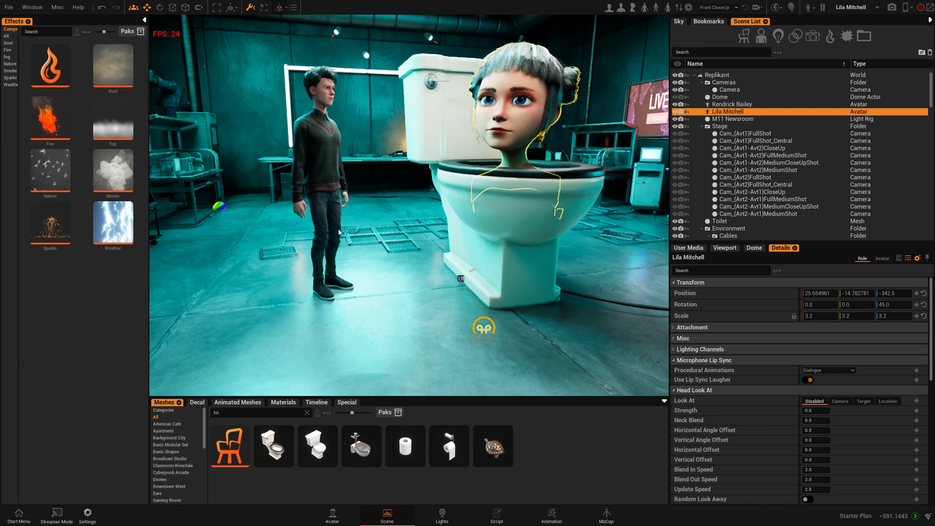
- Move the male avatar forward, away from the back wall, so that he stands in front of the toilet, and check the composition
click(335, 235)
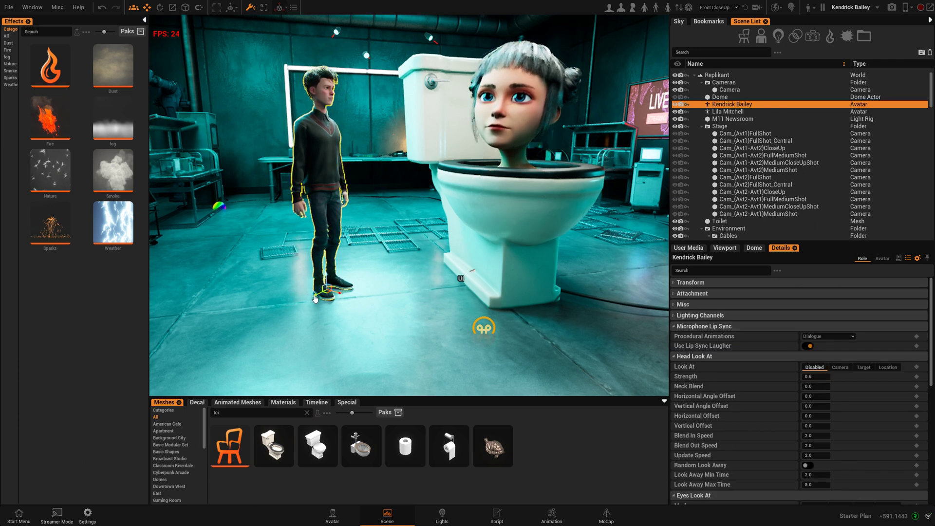
drag(315, 298, 330, 323)
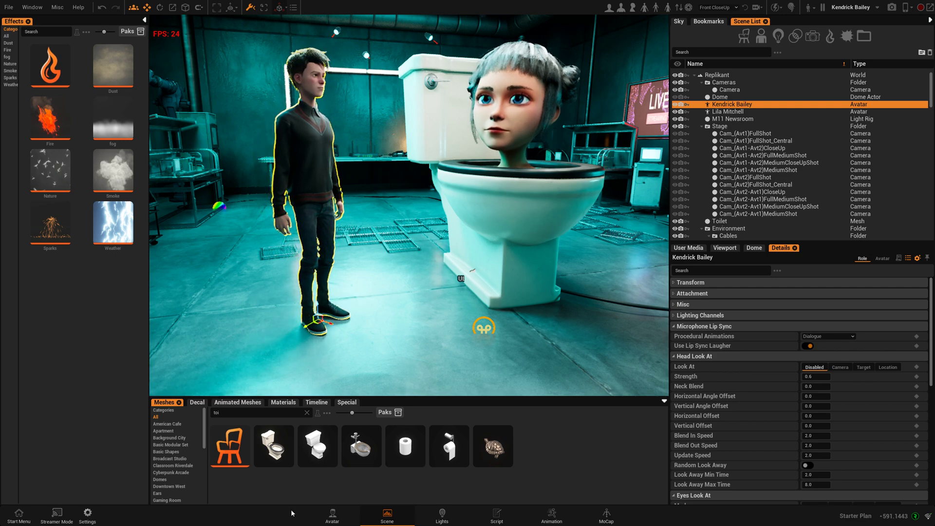
right_drag(375, 229, 326, 238)
right_drag(434, 163, 653, 164)
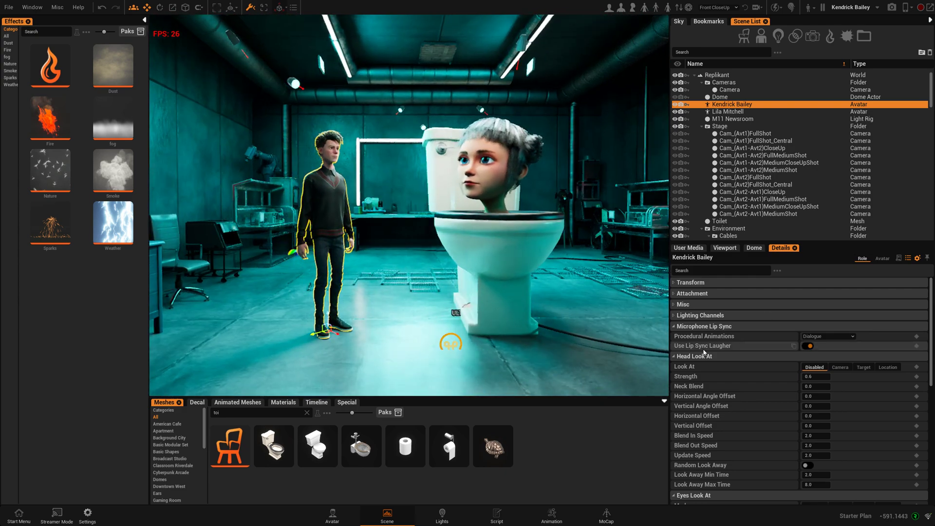
- Rewrite the script prompt so the two characters discuss the Skibidi Toilet craze and how they will make content for that
click(497, 515)
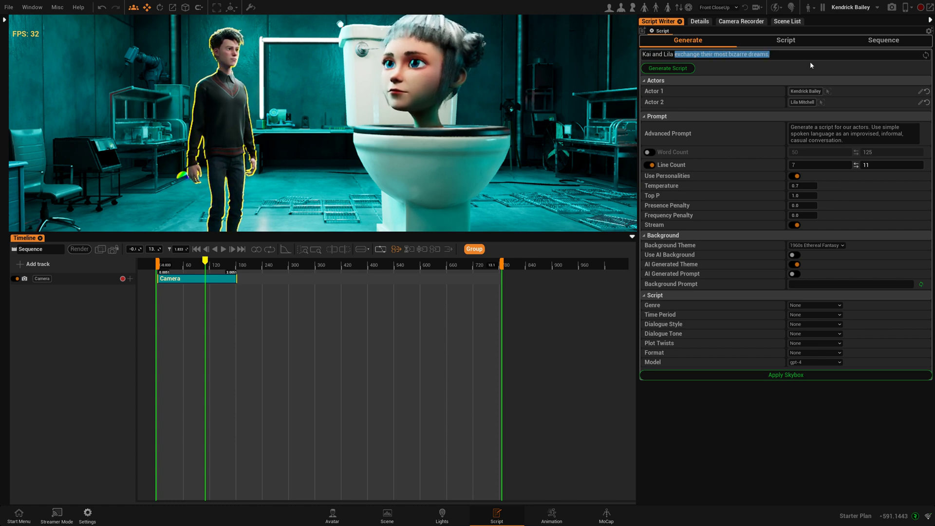
text(d Lila d)
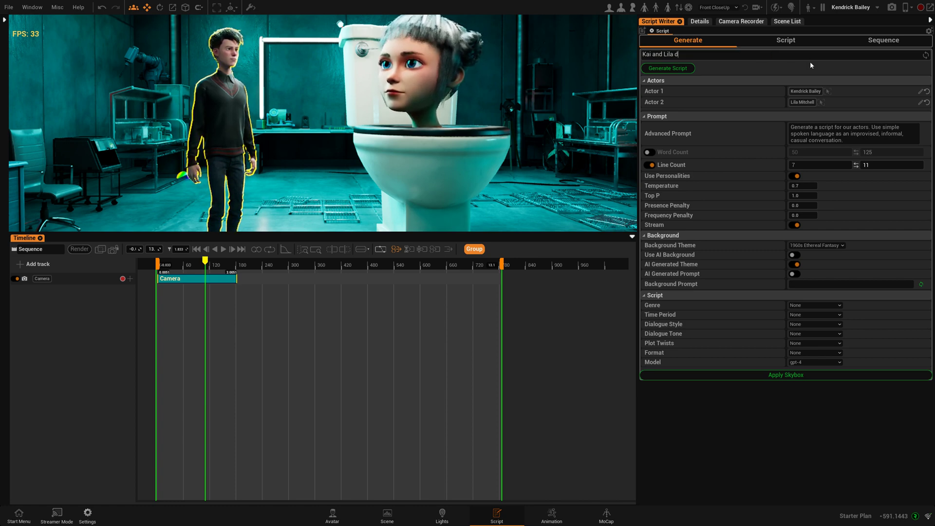
text(iscuss )
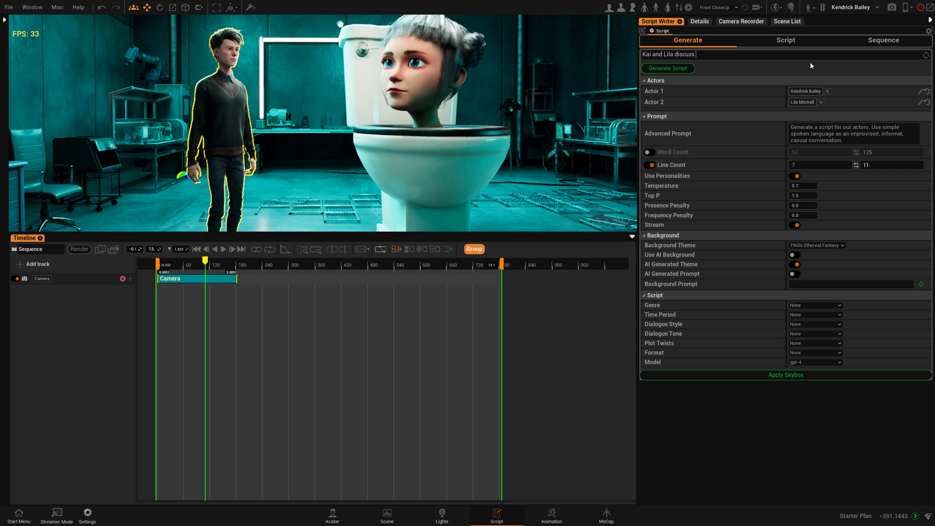
text(the Sk)
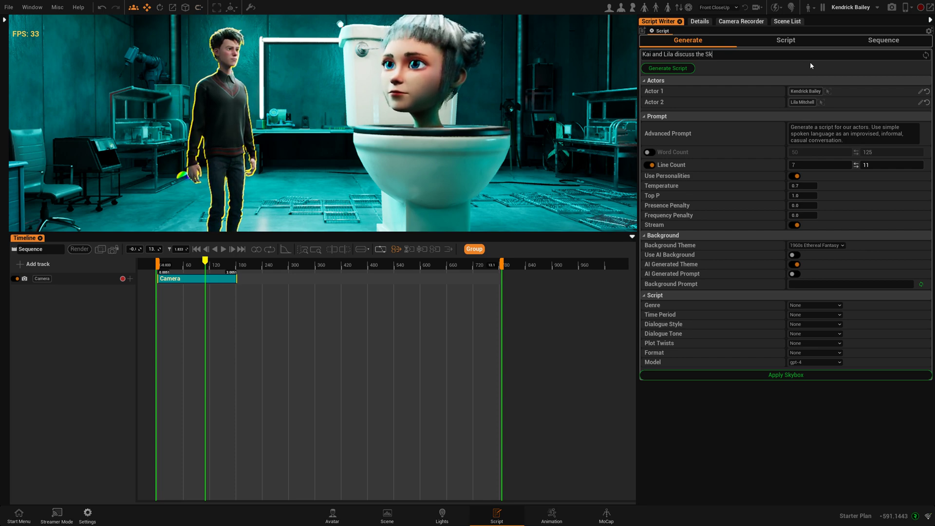
text(ibidi Toikle)
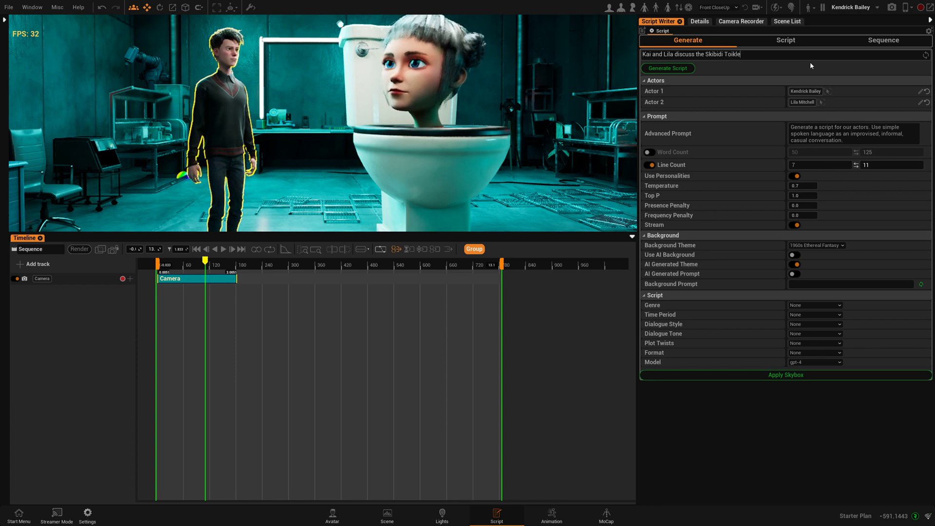
key(BackSpace)
key(BackSpace)
key(BackSpace)
text(let craze and how they will make)
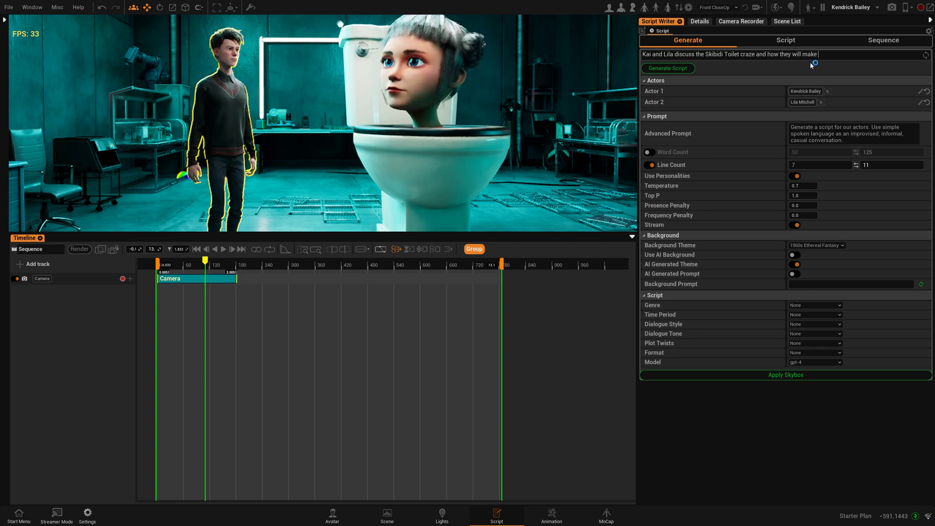
text( content for that.)
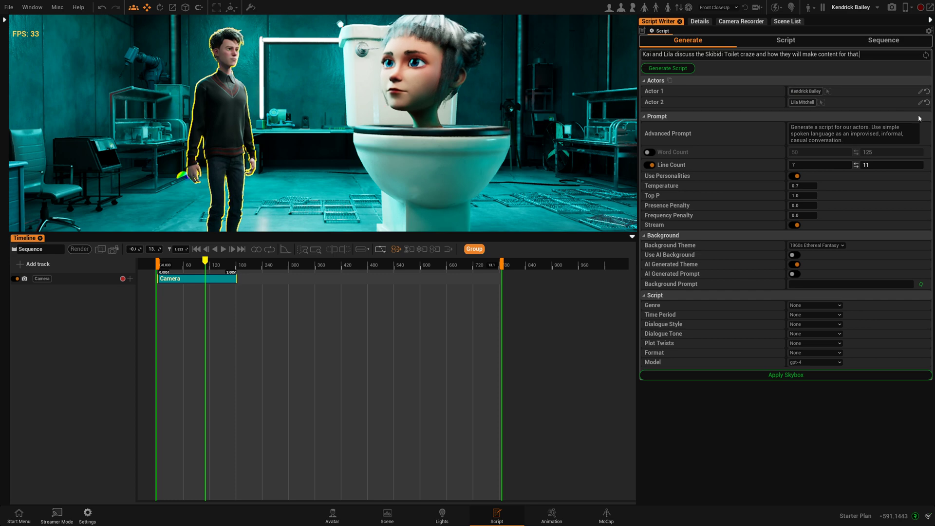
- Set the script's maximum line count to 25 and generate the dialogue script
click(877, 164)
text(15)
drag(877, 165, 901, 165)
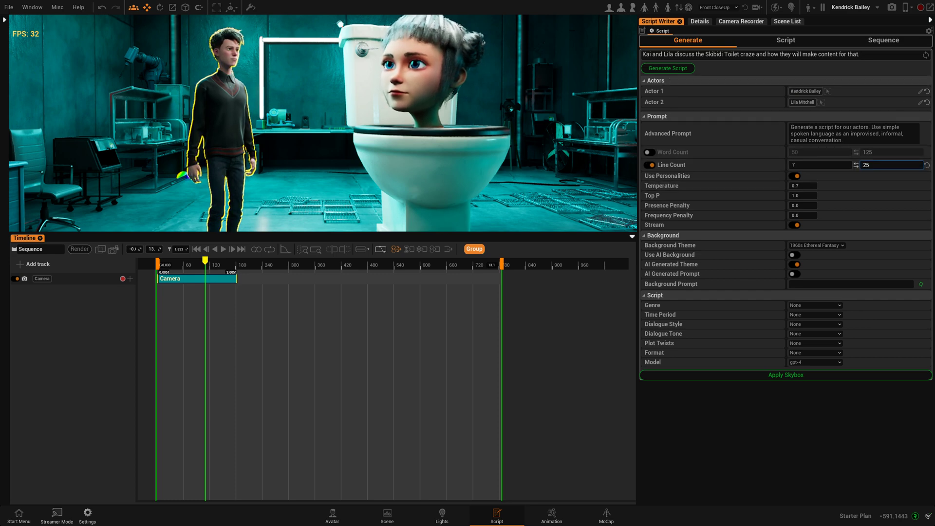
click(658, 69)
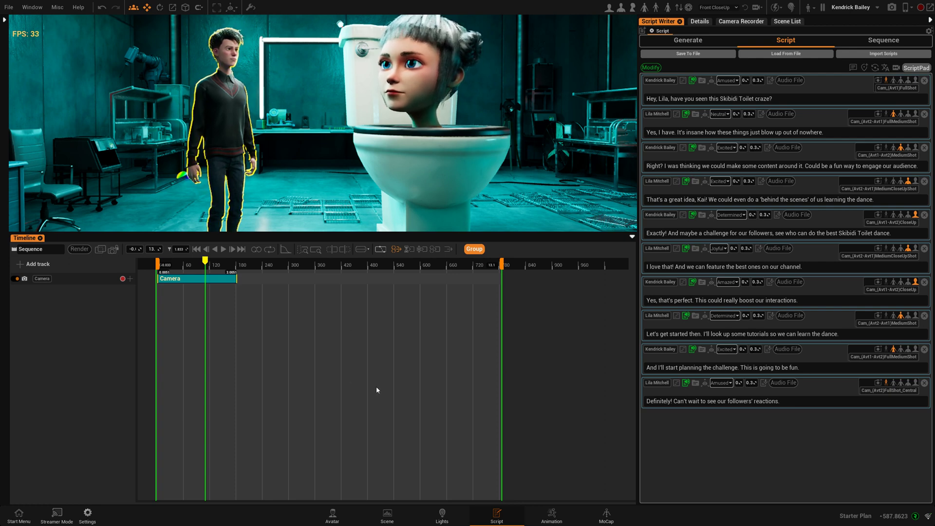
- Build the timeline sequence from the generated script and enlarge the timeline to show all of its tracks
scroll(375, 386, up, 2)
scroll(375, 379, down, 3)
scroll(374, 382, down, 2)
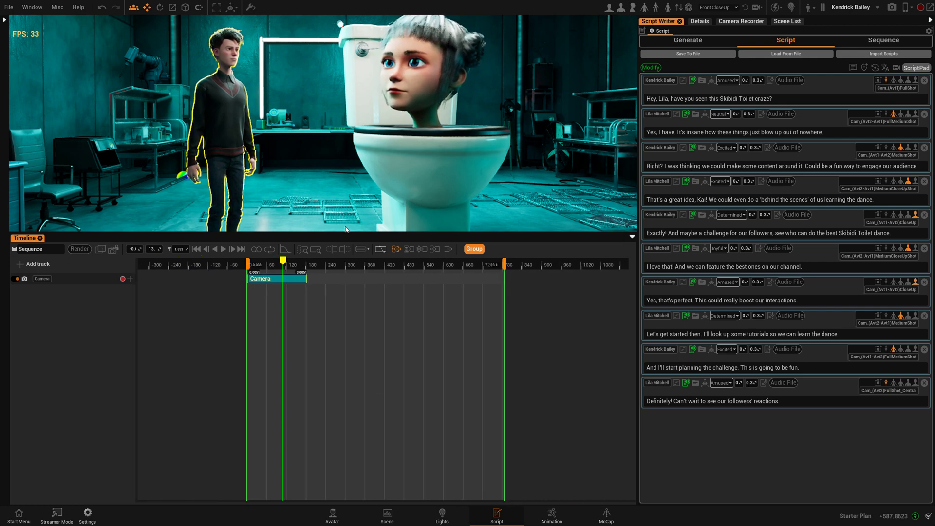
drag(346, 231, 346, 342)
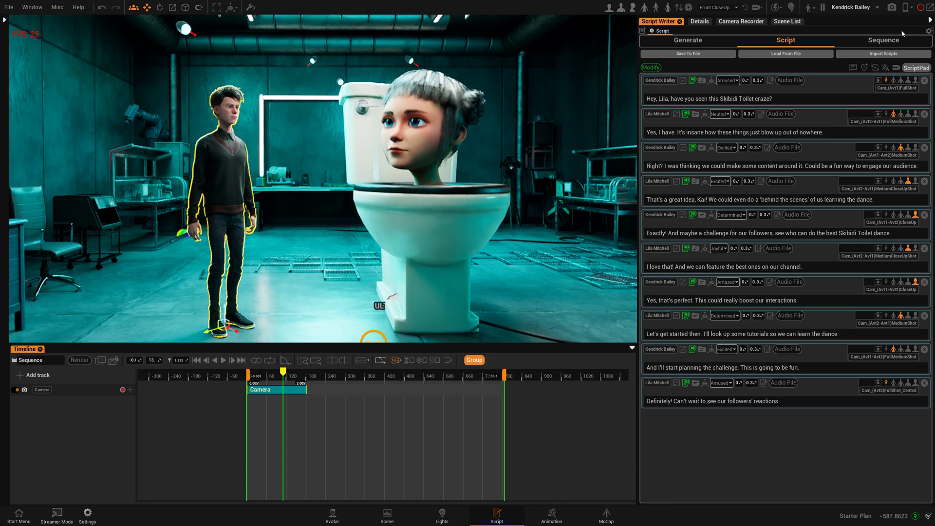
click(883, 41)
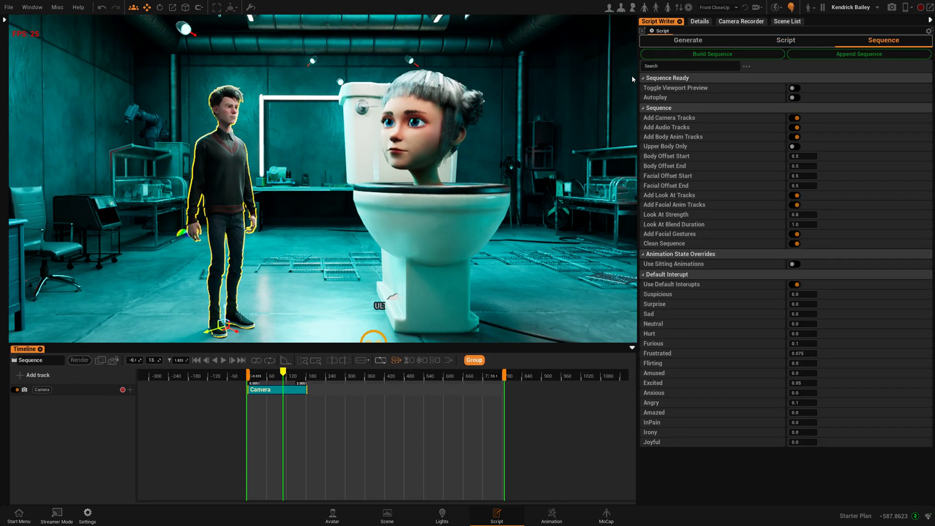
click(694, 54)
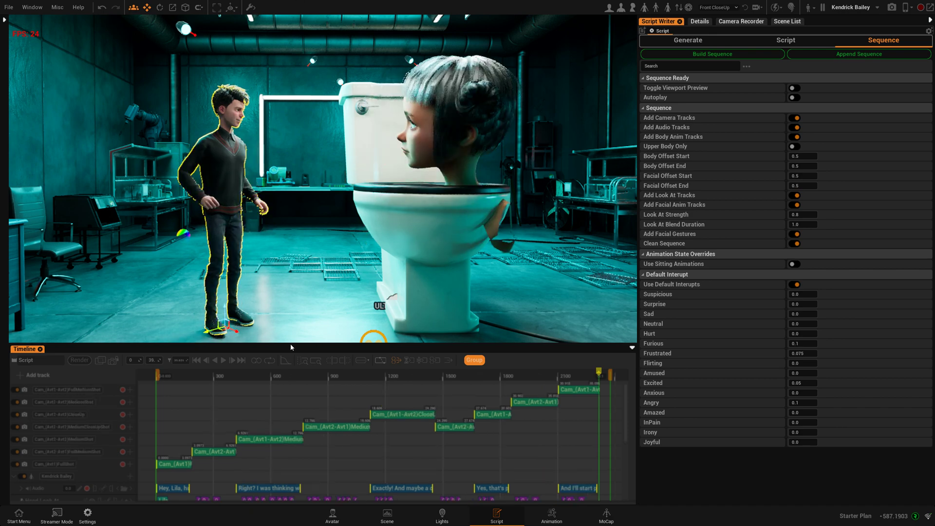
drag(290, 340, 316, 140)
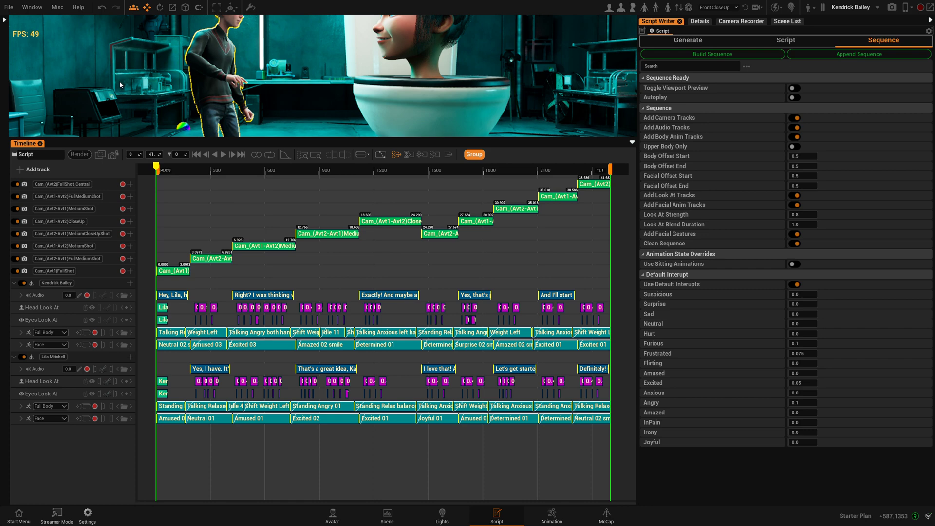
- Scrub through the built sequence to review both avatars' full-body animation in the scene
click(30, 334)
click(29, 333)
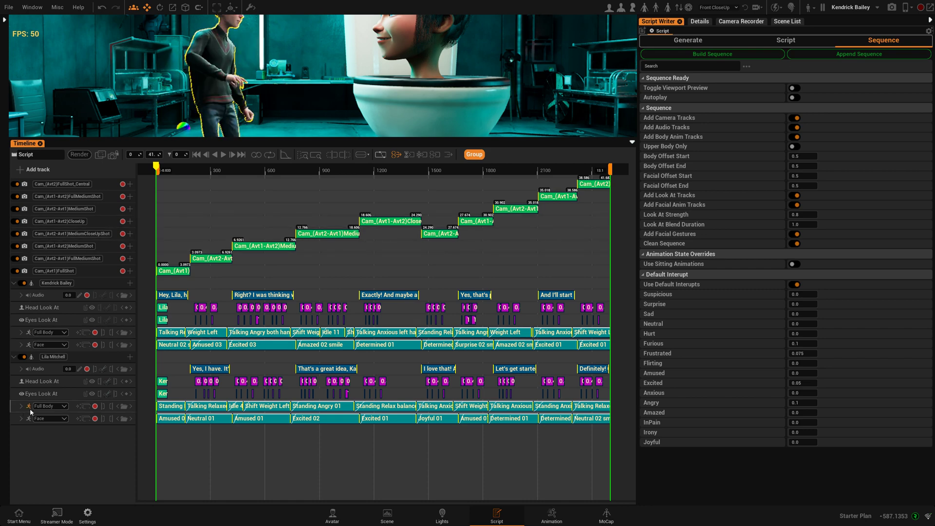
click(29, 405)
drag(175, 168, 273, 169)
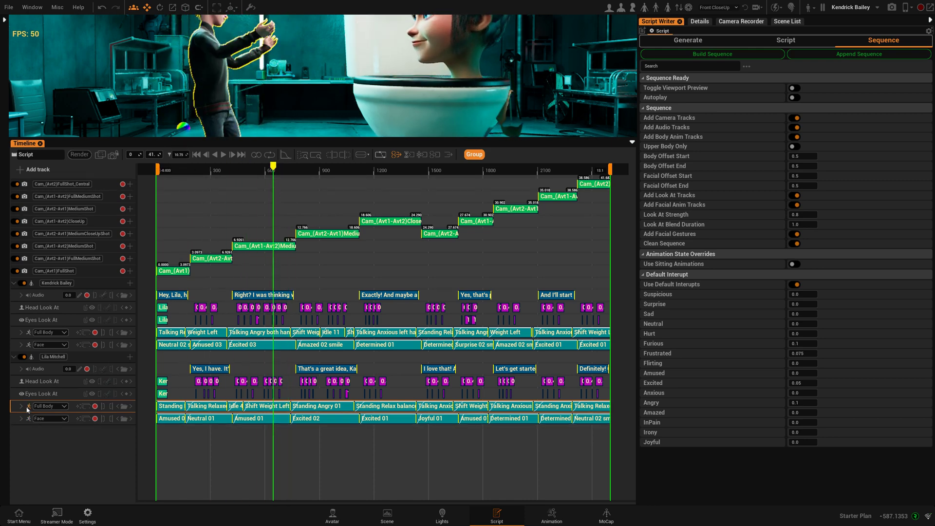
drag(274, 166, 396, 171)
scroll(349, 96, down, 2)
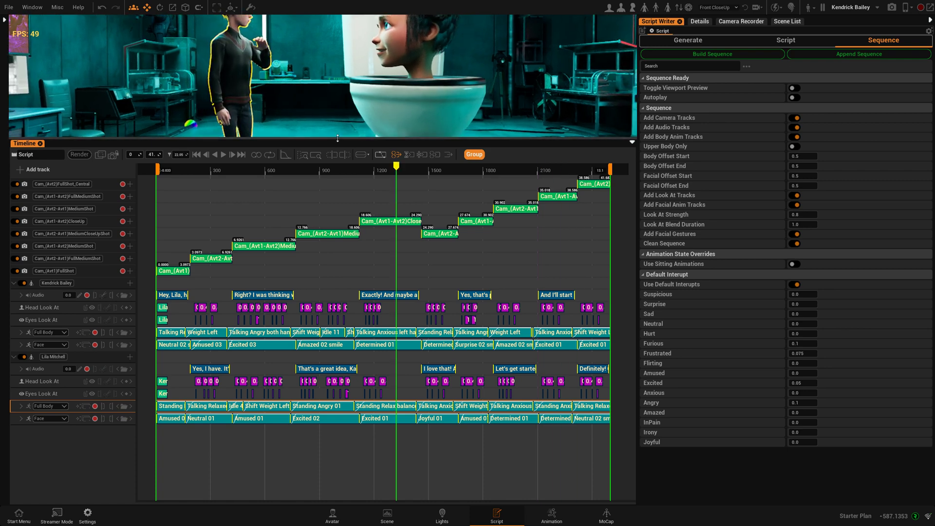
drag(337, 139, 337, 223)
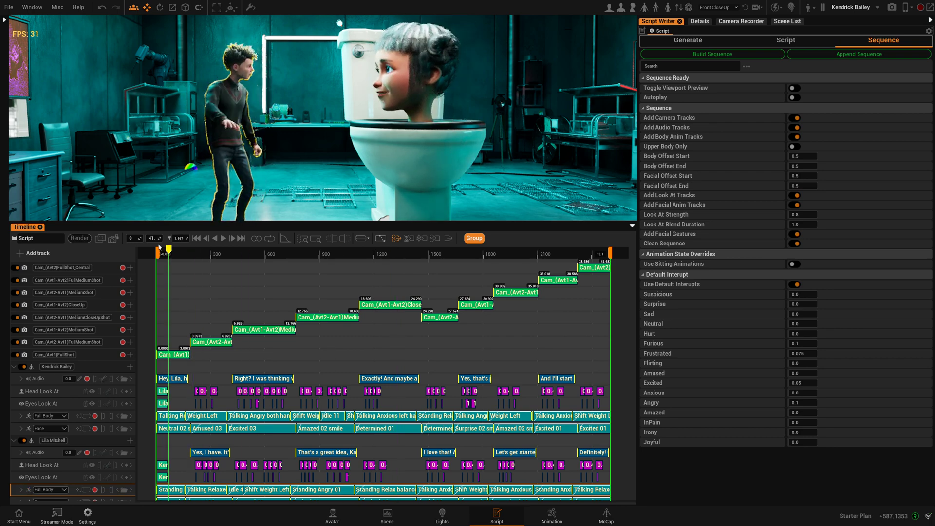
drag(397, 250, 304, 251)
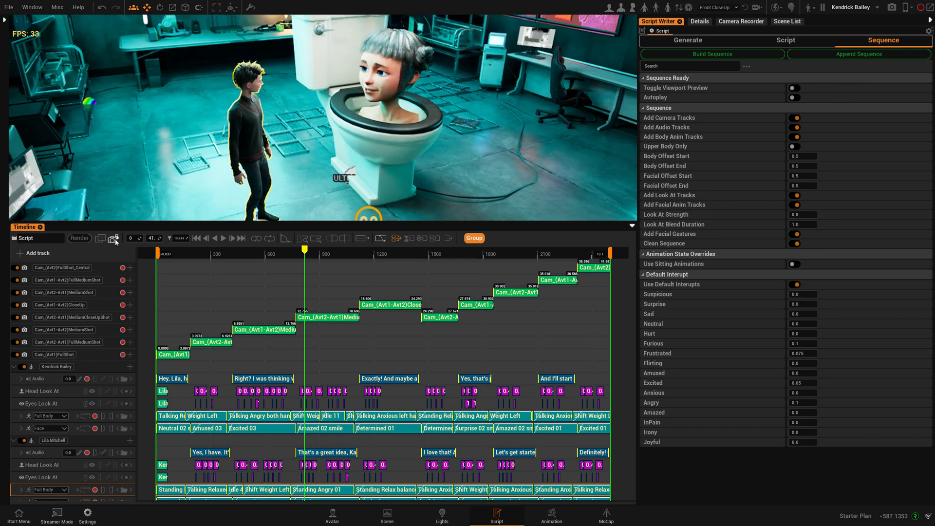
- Show the sequence through its shot cameras and play it from near the start into the female avatar's medium close-up
click(115, 240)
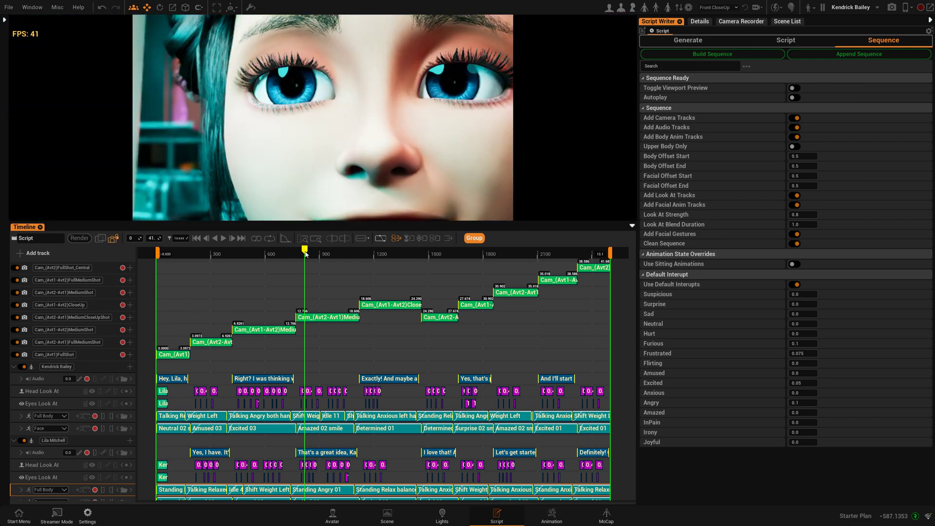
drag(305, 253, 166, 267)
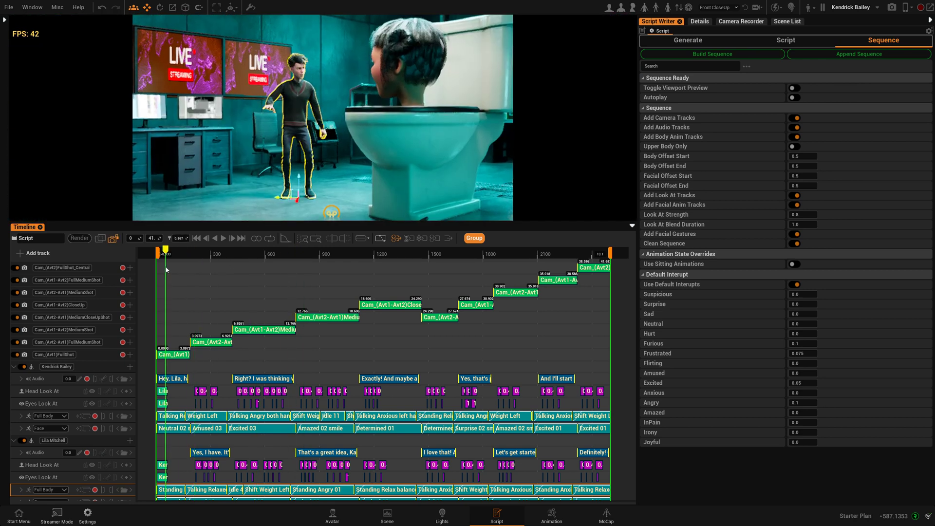
click(224, 239)
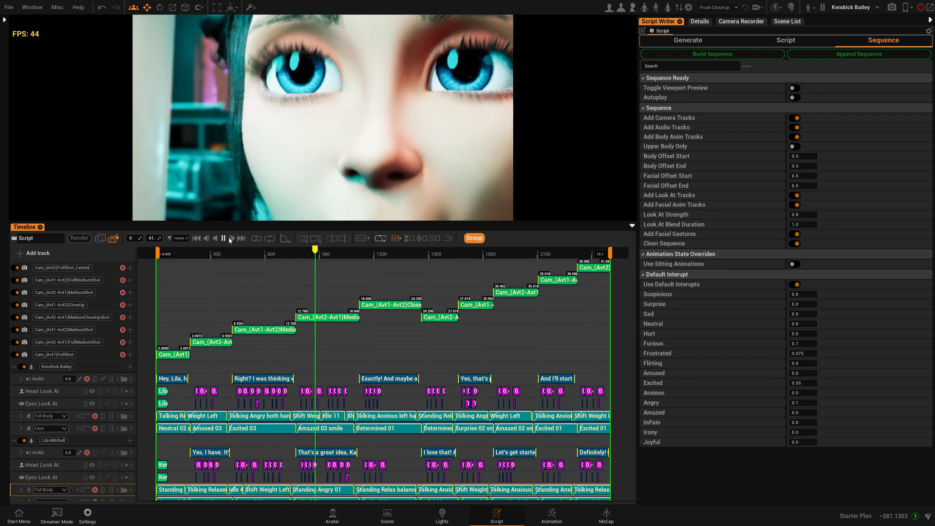
click(224, 238)
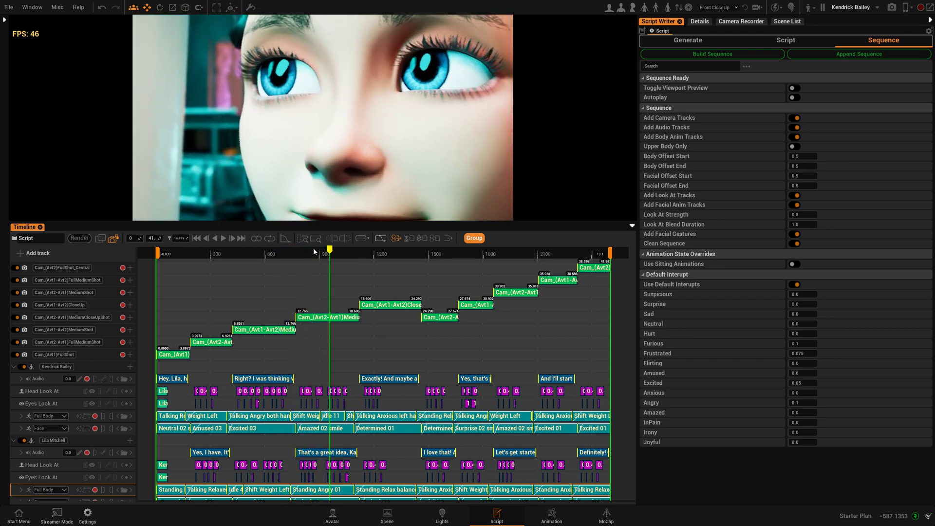
- Move the Cam_(Avt2-Avt1)MediumCloseUpShot camera back from the female avatar's face, to about X 88.93 and Y 161.80
mouse_move(329, 252)
mouse_down()
mouse_move(315, 253)
mouse_move(323, 253)
mouse_up()
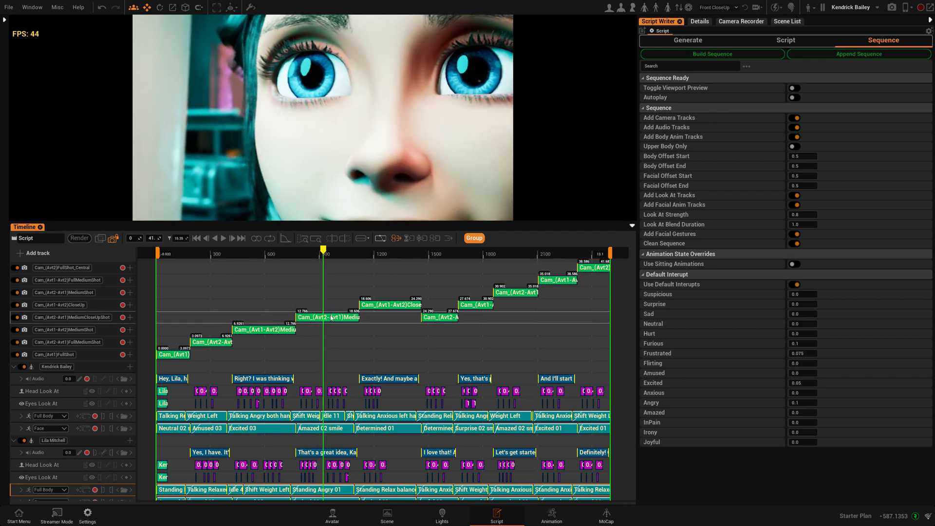
click(331, 316)
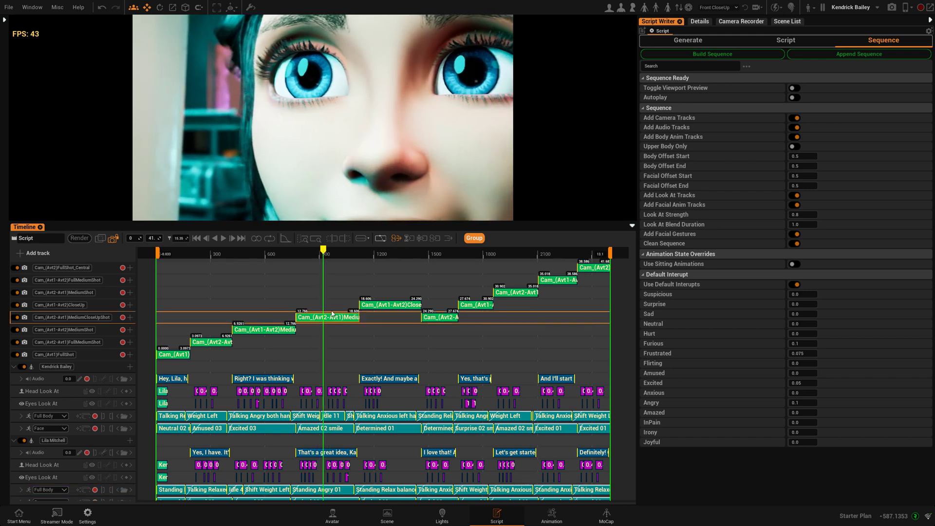
click(699, 22)
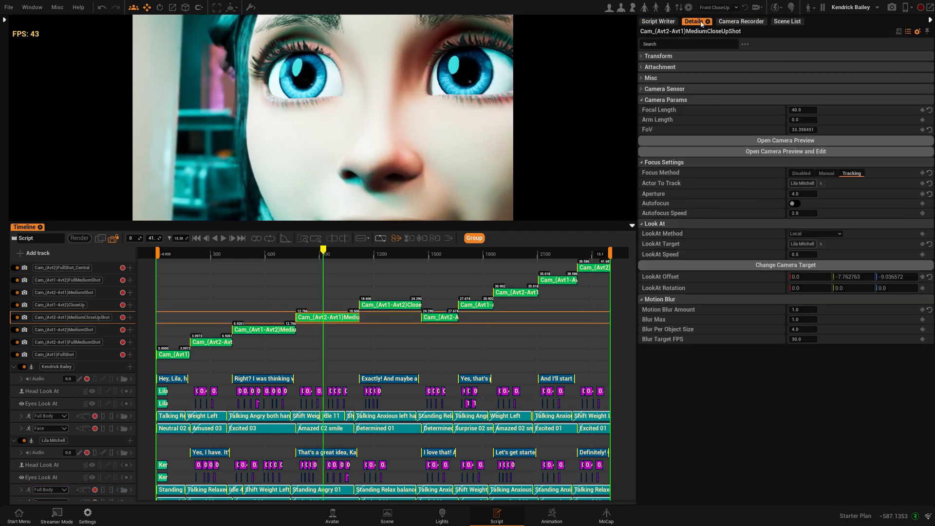
click(641, 56)
drag(854, 66, 883, 67)
drag(810, 67, 823, 67)
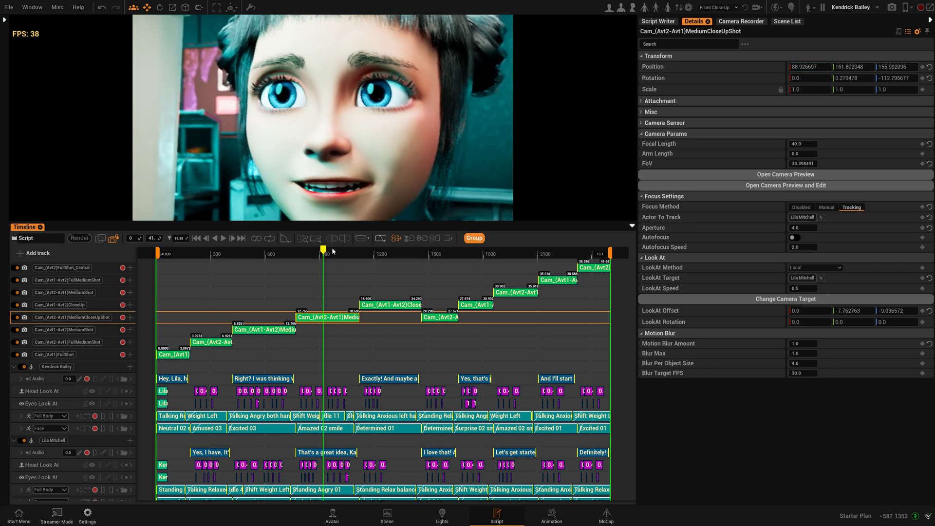
- Reframe the Cam_(Avt1-Avt2)MediumShot camera with position X about 220.18 and Y about -197.72, and LookAt Offset Y about 64.89
drag(326, 250, 265, 251)
click(250, 329)
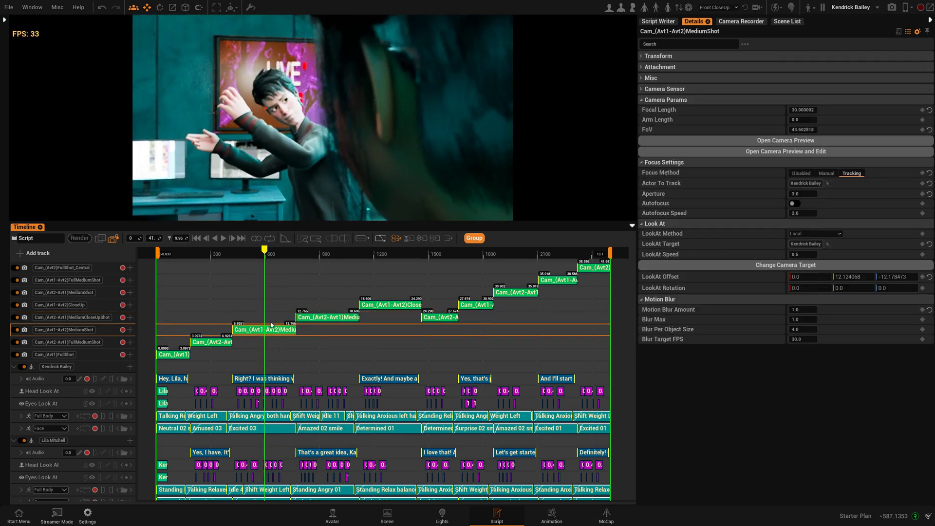
click(641, 57)
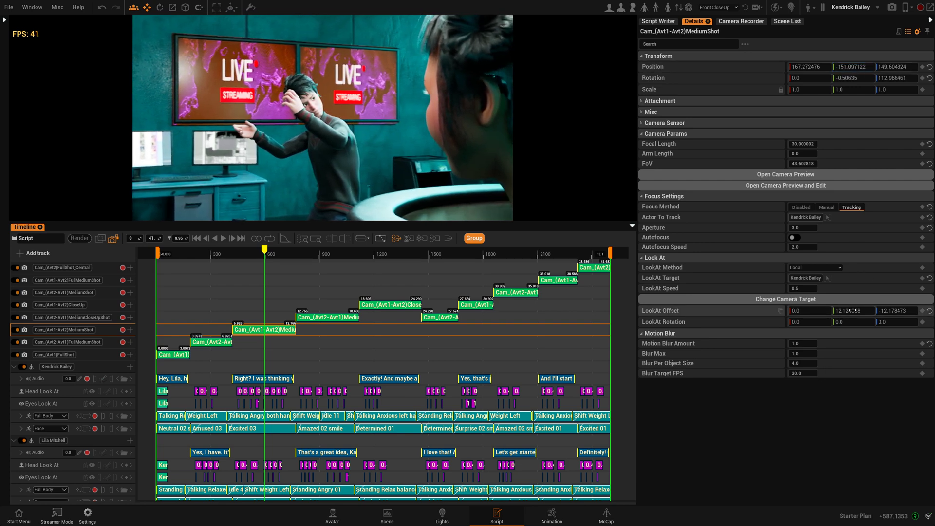
drag(852, 310, 835, 310)
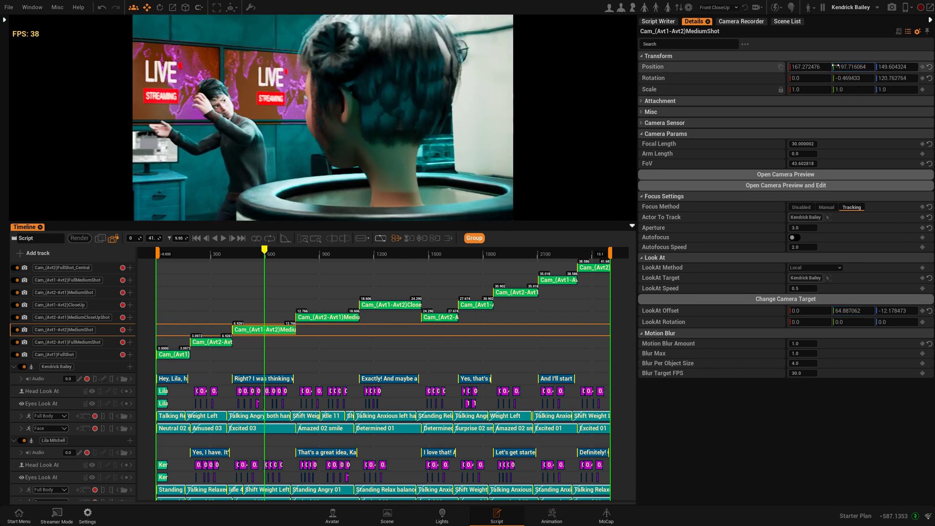
drag(806, 69, 816, 71)
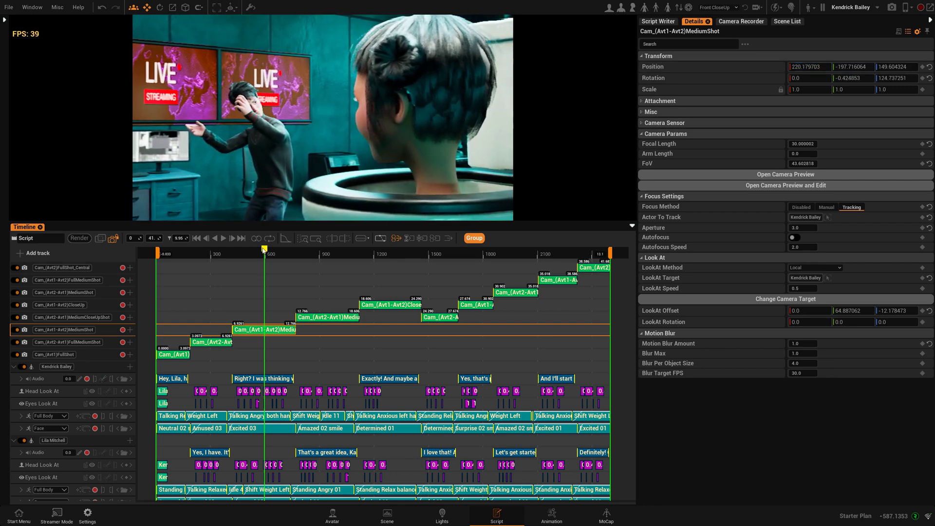
- Replay the sequence from the start, set Cam_(Avt2-Avt1)MediumCloseUpShot's Y position to about 73.57, and resume playback
drag(253, 253, 165, 224)
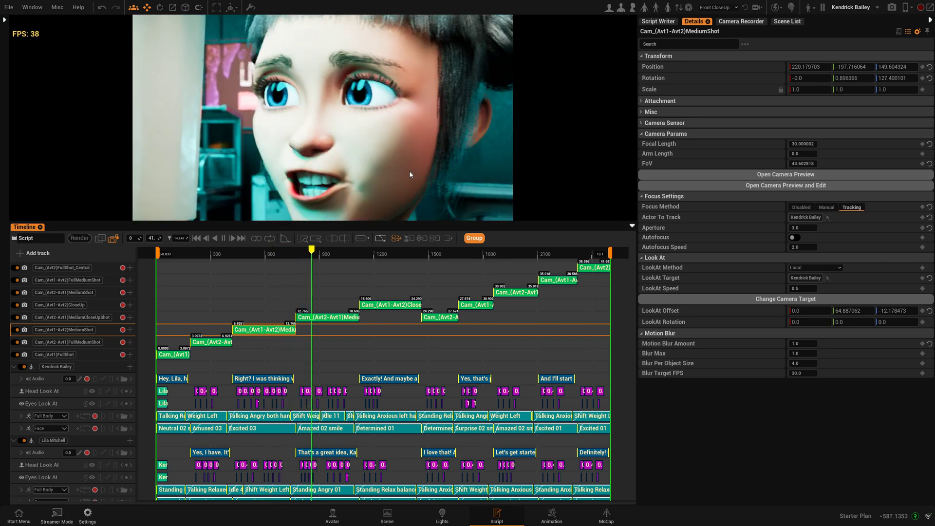
click(223, 239)
click(316, 318)
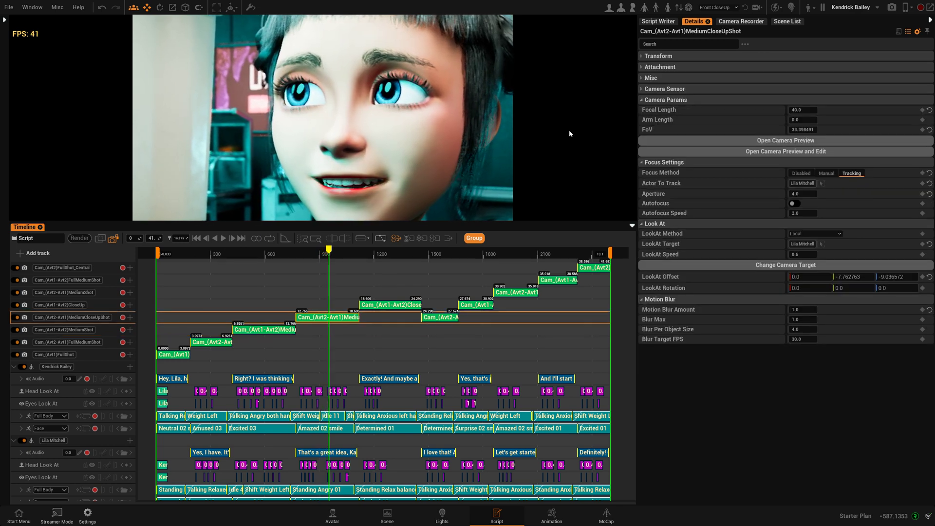
click(642, 57)
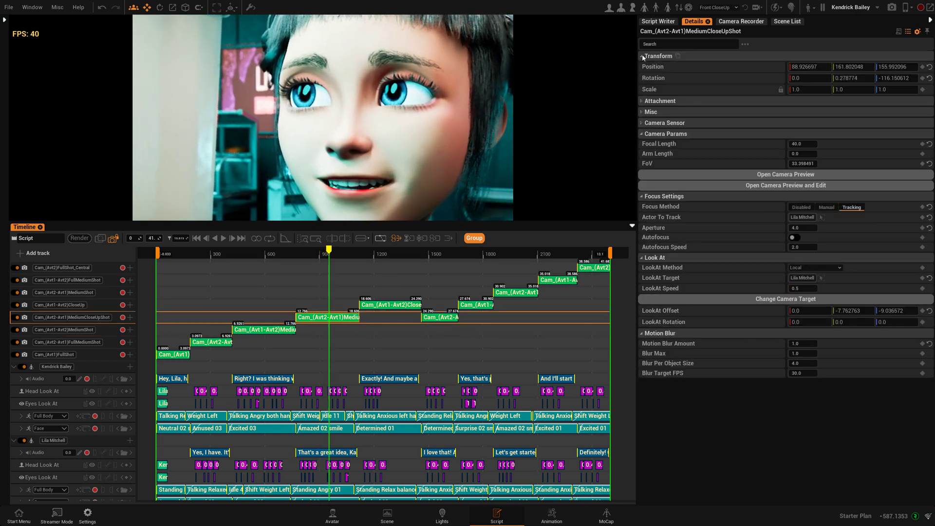
click(224, 238)
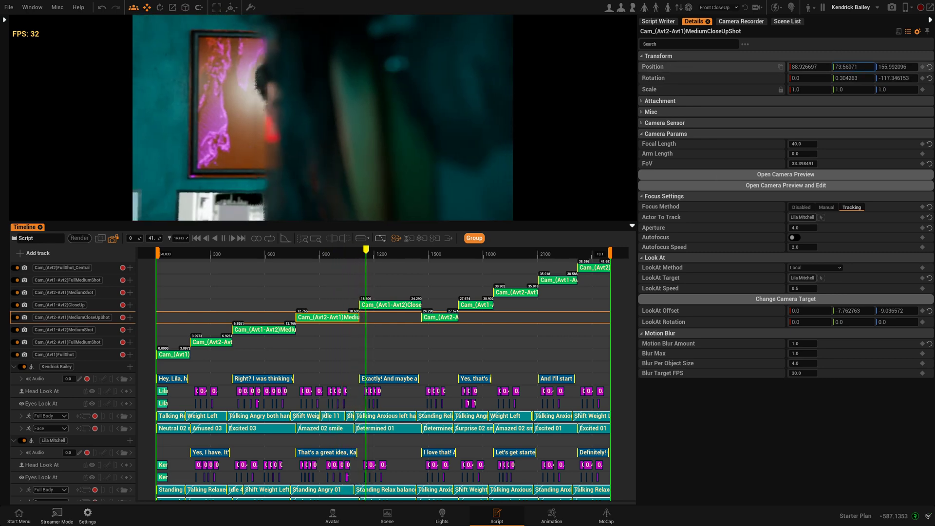
- Reframe Cam_(Avt2-Avt1)MediumCloseUpShot with position Y about 302.63, LookAt Offset Z about -18.23 and focal length 31, and replay the sequence
click(225, 239)
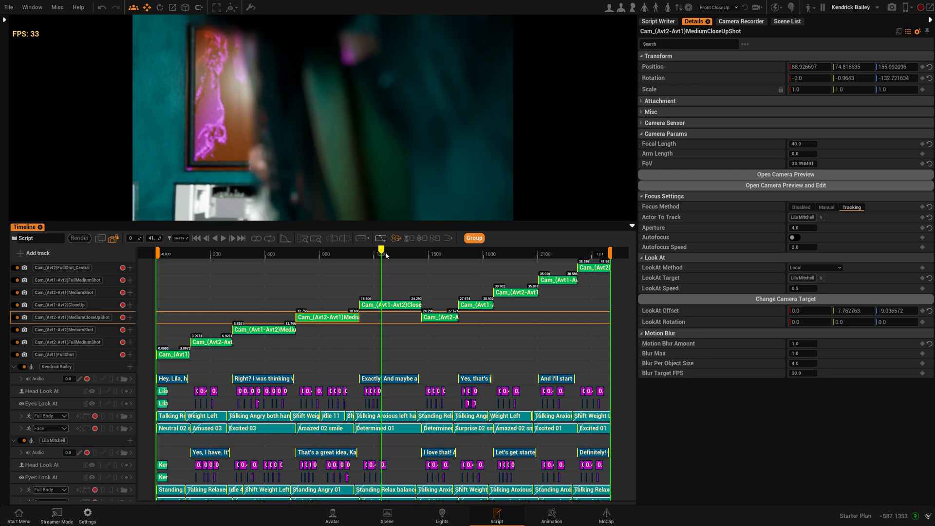
drag(382, 253, 325, 252)
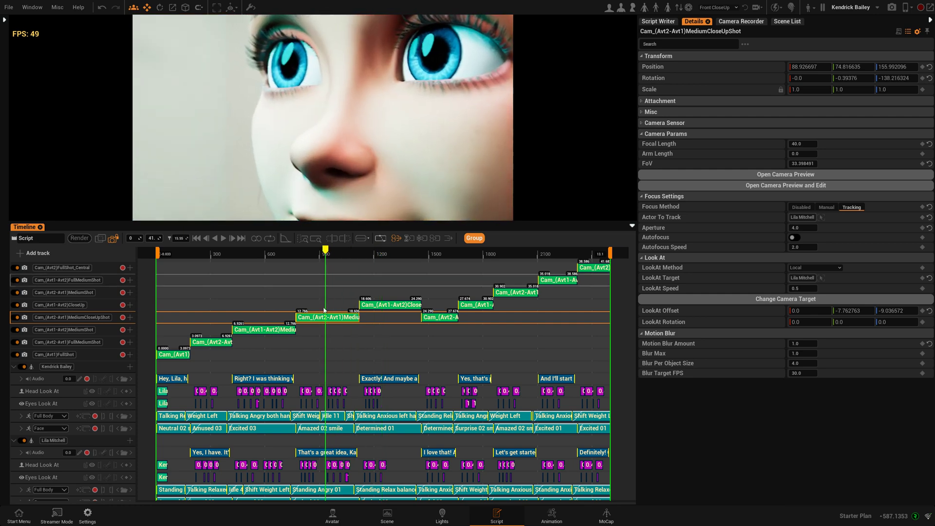
drag(847, 67, 874, 67)
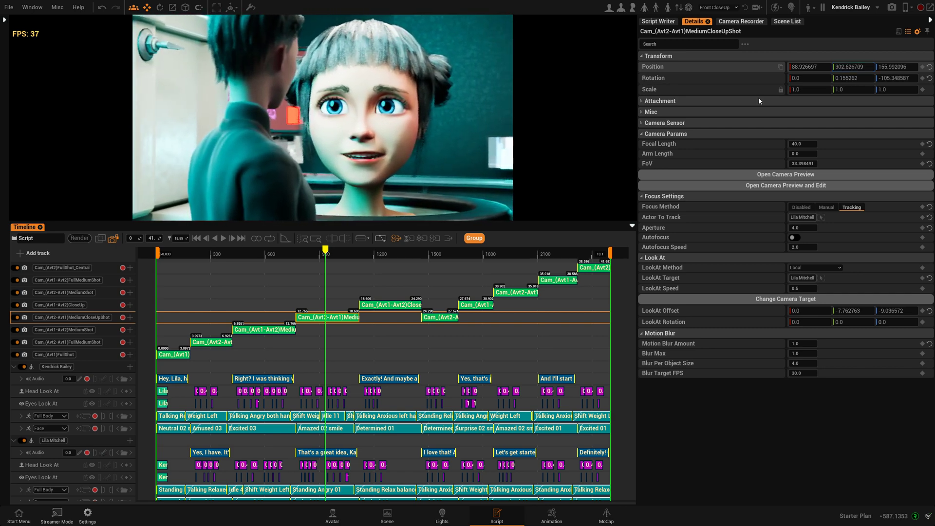
mouse_move(326, 252)
mouse_down()
mouse_move(291, 251)
mouse_move(338, 252)
mouse_up()
click(334, 250)
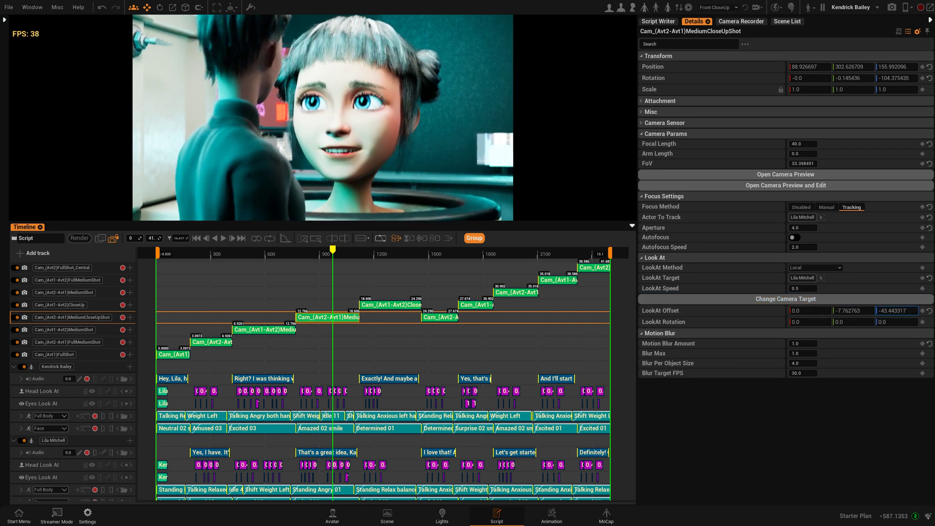
drag(897, 311, 909, 311)
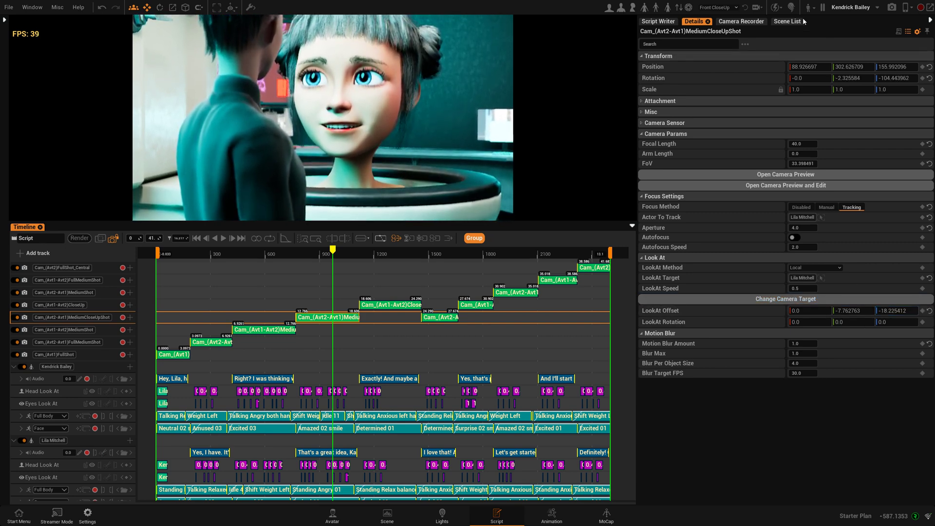
drag(795, 144, 786, 144)
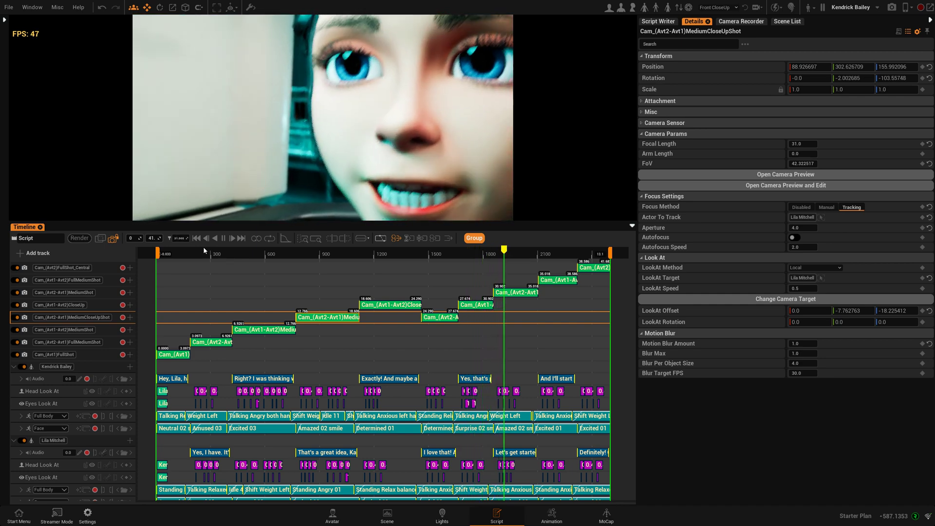
- Raise and pull back the Cam_(Avt1-Avt2)CloseUp camera to about X 215.17, Y -330.99, Z 302.27, with LookAt Offset Z about -104.64
click(223, 238)
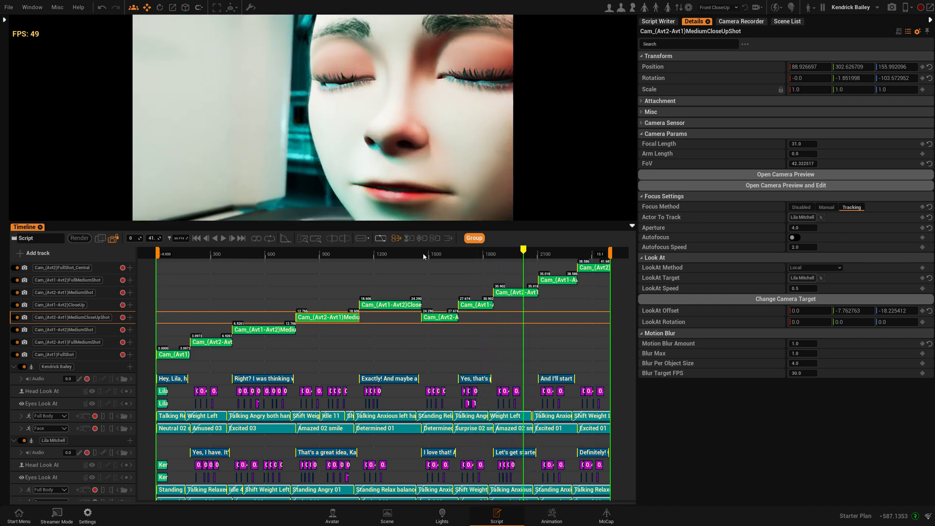
click(523, 254)
drag(525, 252, 395, 254)
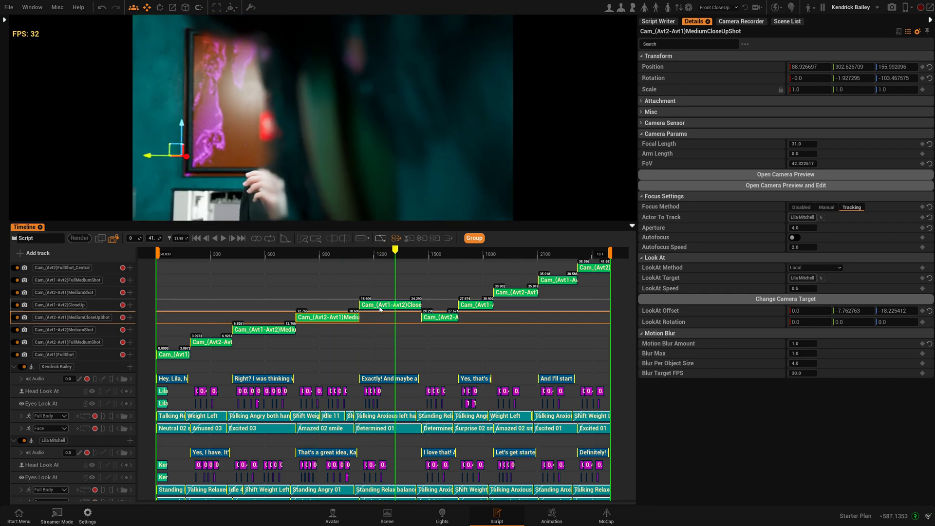
click(378, 304)
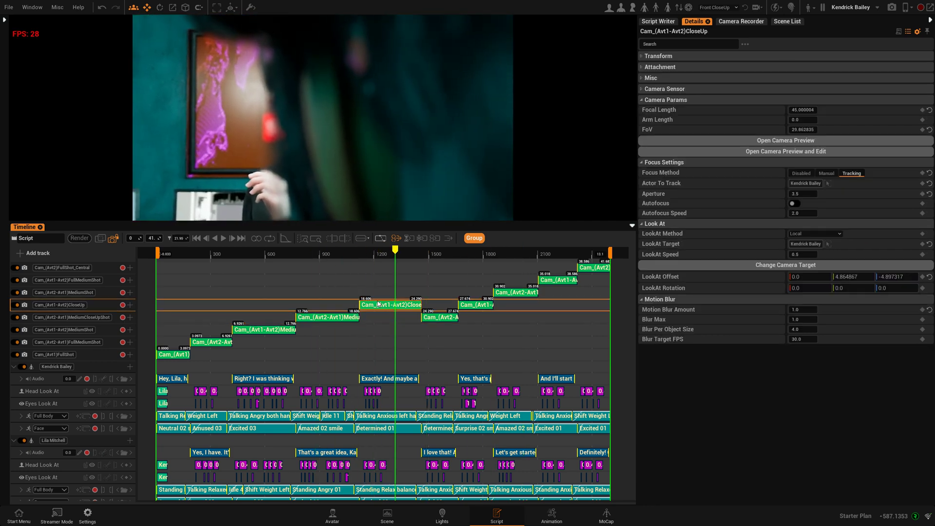
click(640, 56)
drag(816, 67, 923, 67)
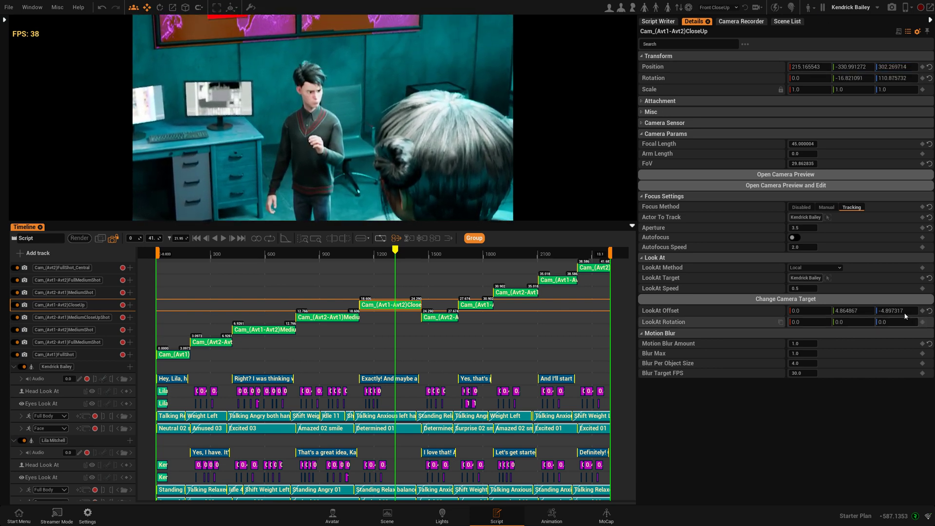
drag(896, 311, 842, 311)
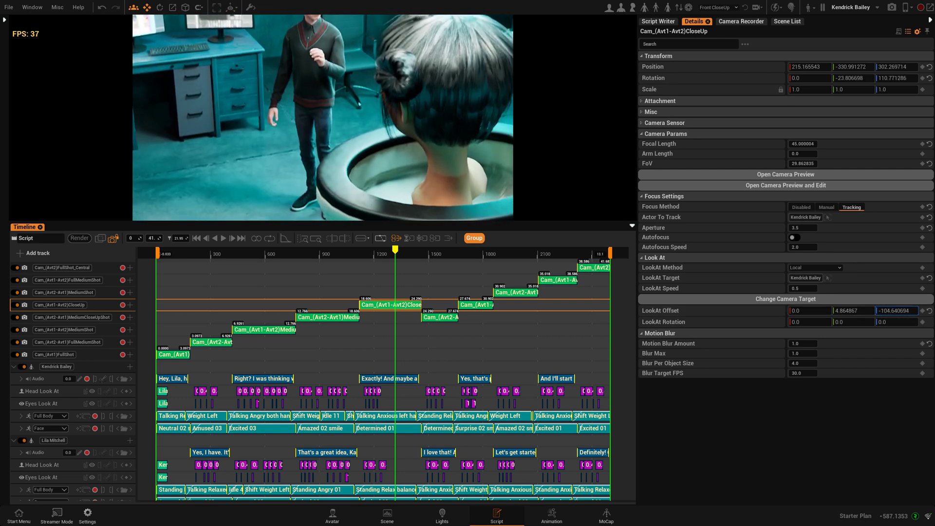
- Frame both characters from the side in Cam_(Avt1-Avt2)CloseUp: position X about 849.94, Y about -141.03, LookAt Offset Y about 59.84, Z about -78.11
drag(860, 66, 847, 66)
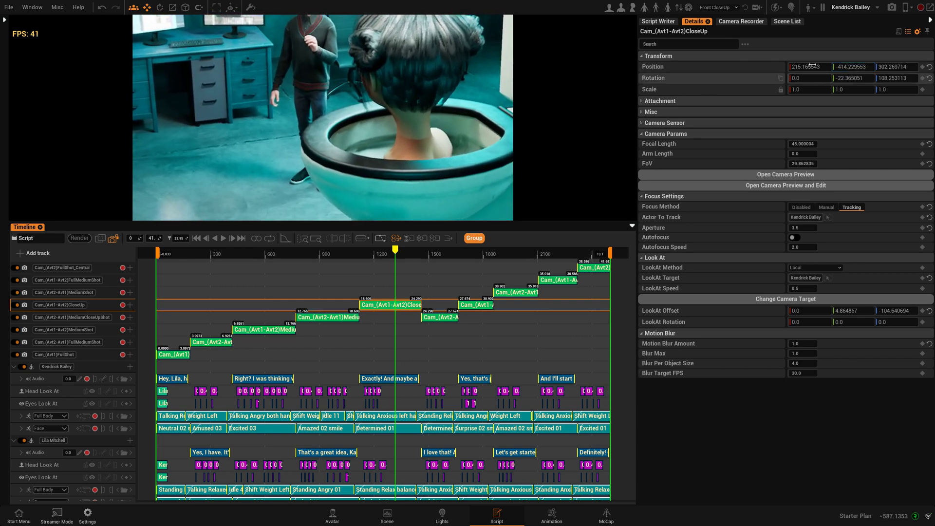
drag(815, 67, 858, 68)
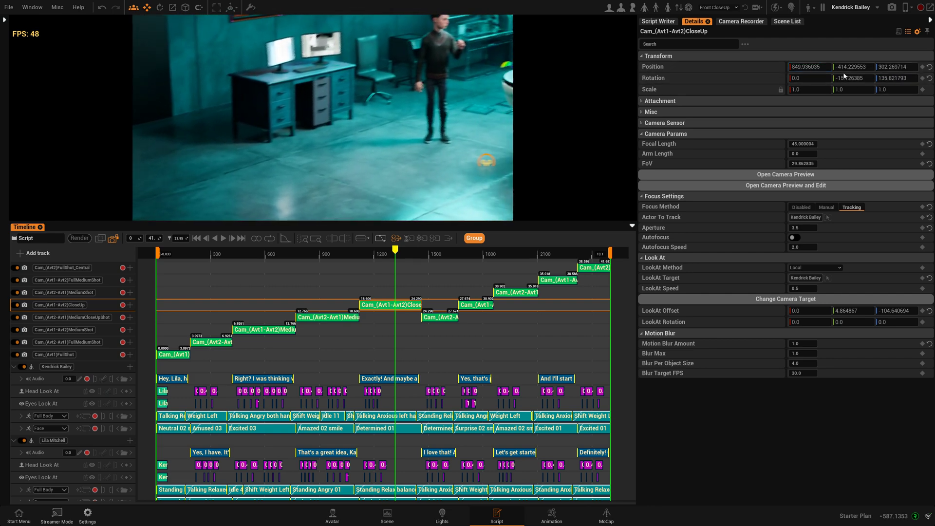
drag(844, 67, 853, 68)
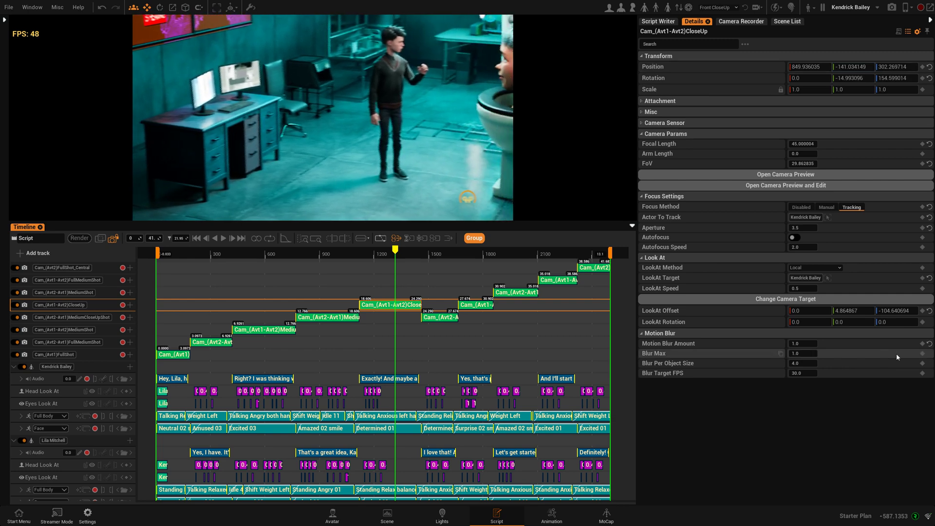
drag(853, 311, 869, 311)
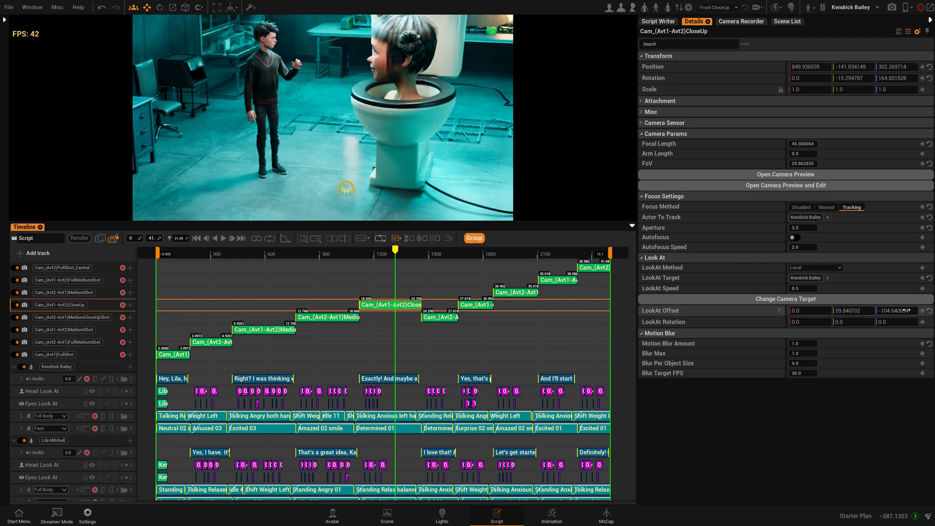
drag(897, 311, 890, 311)
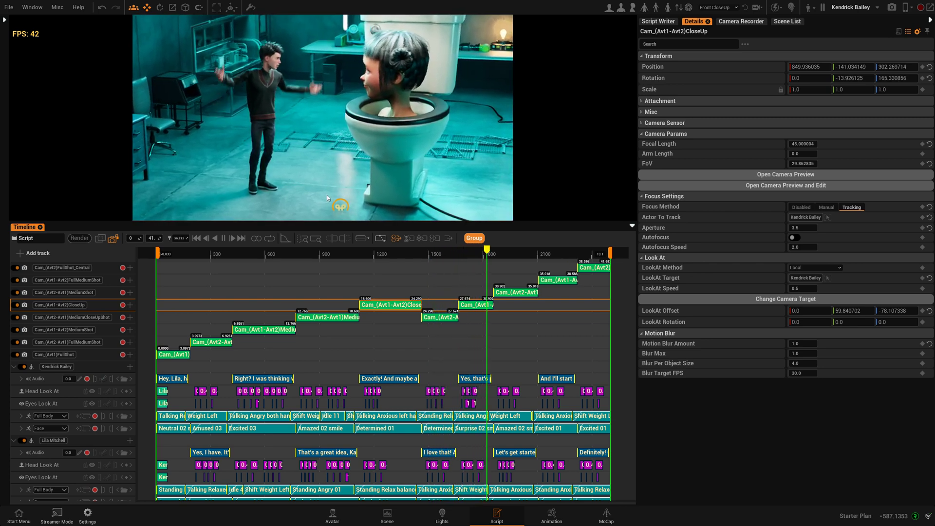
- Extend the start of the Cam_(Avt2-Avt1)MediumShot clip back to about 30.05 and replay the cut from the preceding shot
click(223, 239)
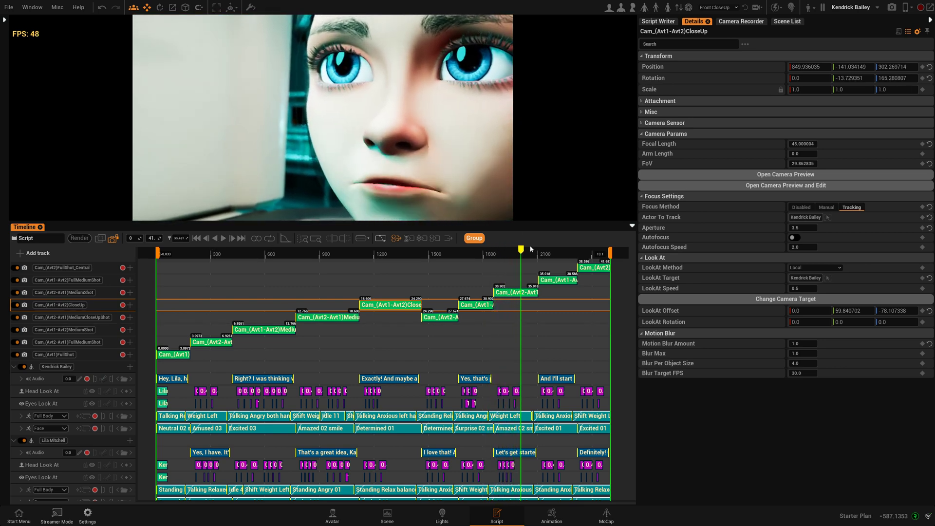
drag(520, 250, 493, 249)
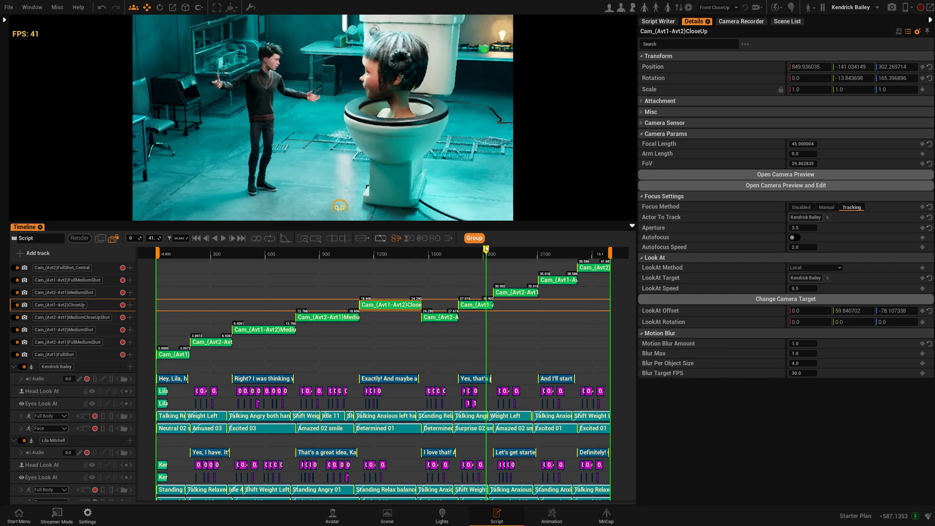
mouse_move(486, 249)
mouse_down()
mouse_move(469, 247)
mouse_move(497, 248)
mouse_move(485, 248)
mouse_move(495, 237)
mouse_move(487, 238)
mouse_up()
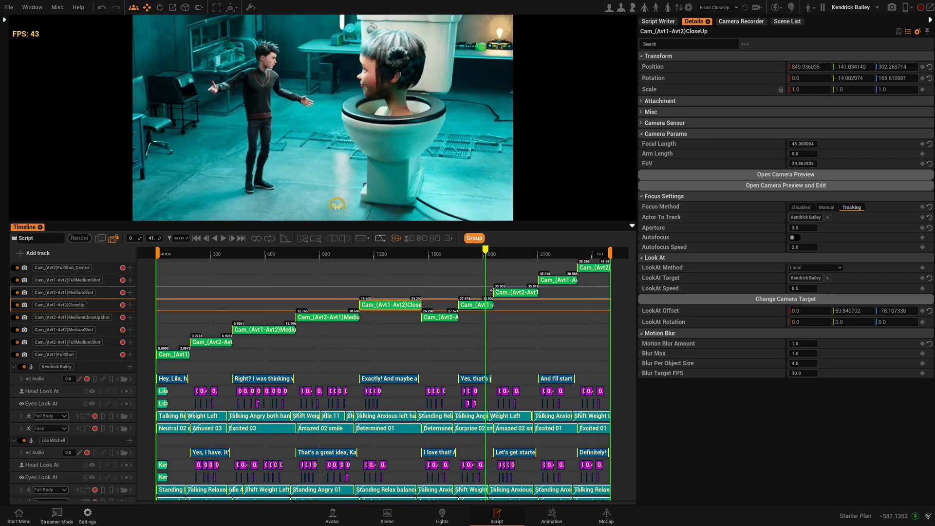
drag(492, 290, 487, 293)
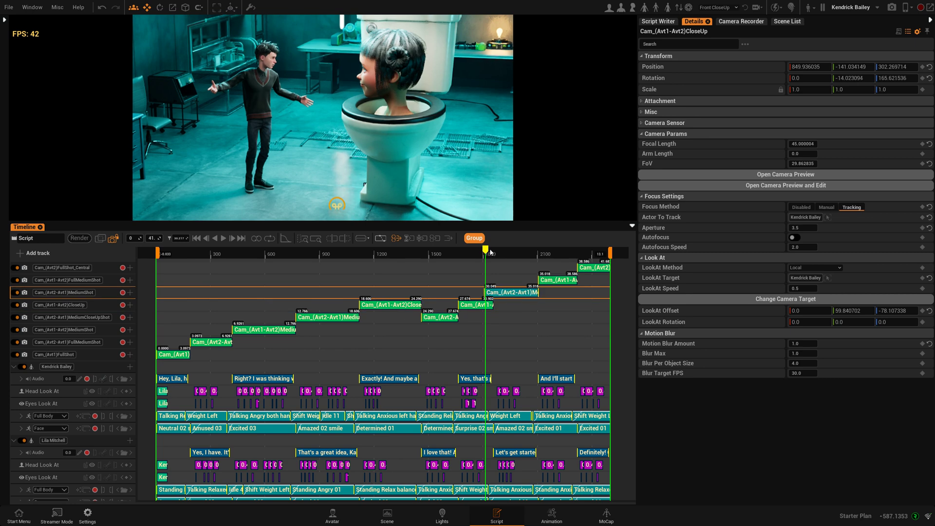
mouse_move(493, 253)
mouse_down()
mouse_move(519, 253)
mouse_move(479, 254)
mouse_up()
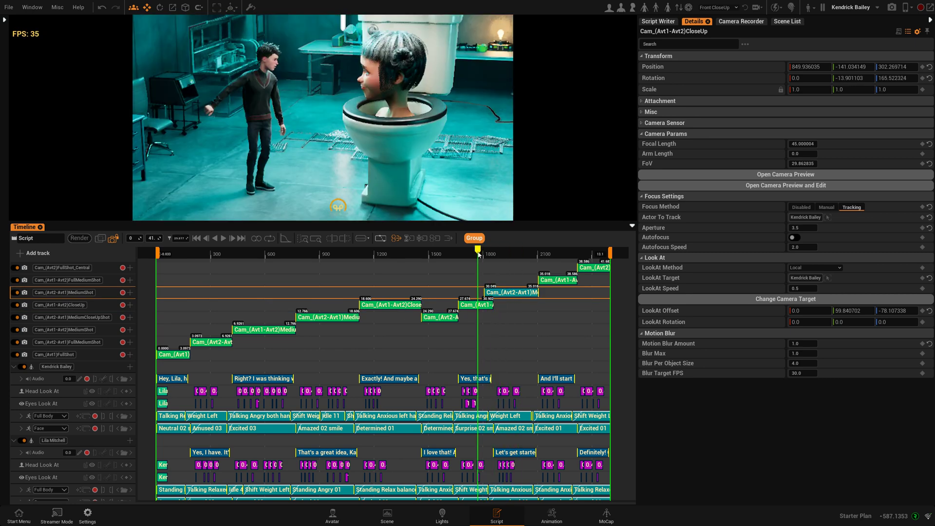
click(225, 238)
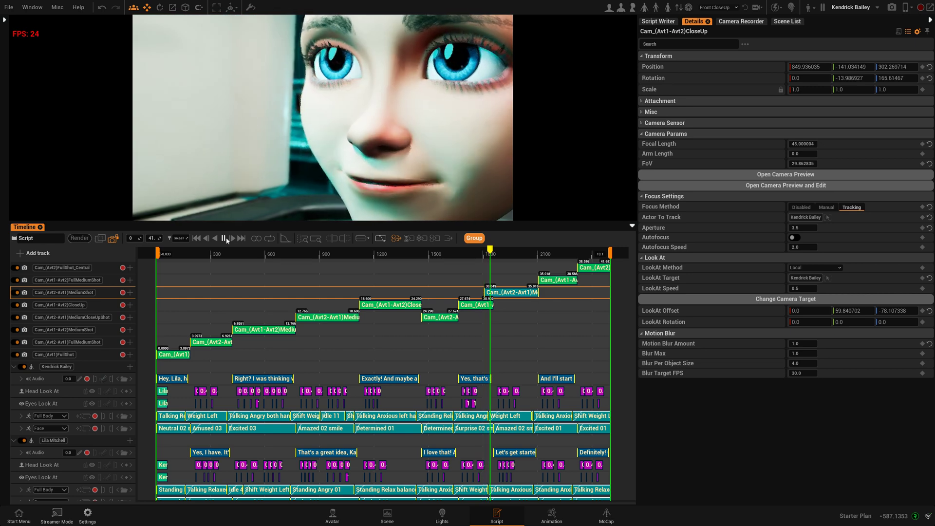
click(226, 238)
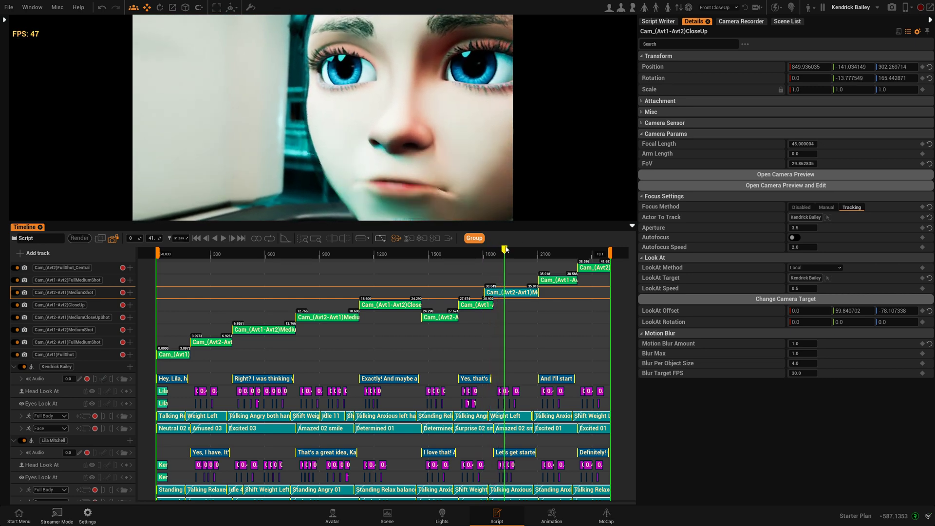
- Replay the sequence from the start, extend the Cam_(Avt2-Avt1)FullMediumShot clip's start back to about 2.68, and resume playback
drag(504, 251, 183, 273)
click(196, 238)
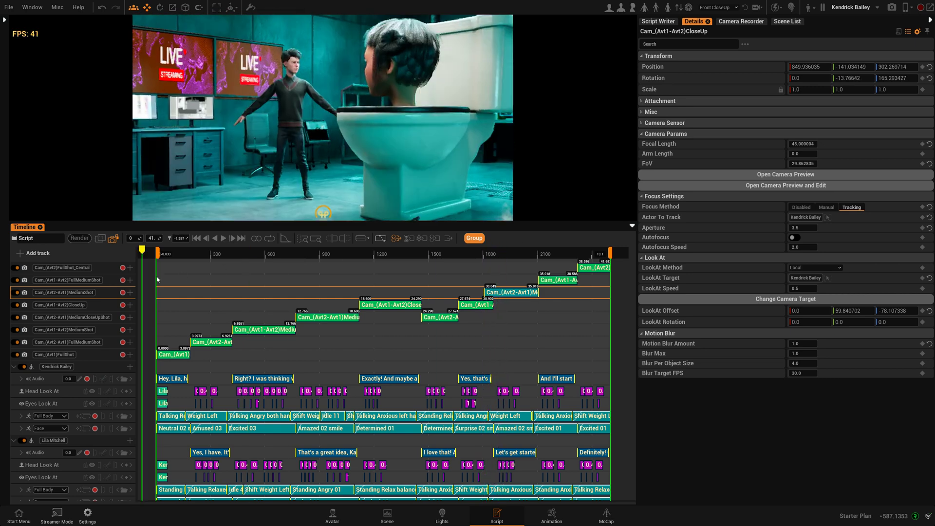
click(223, 238)
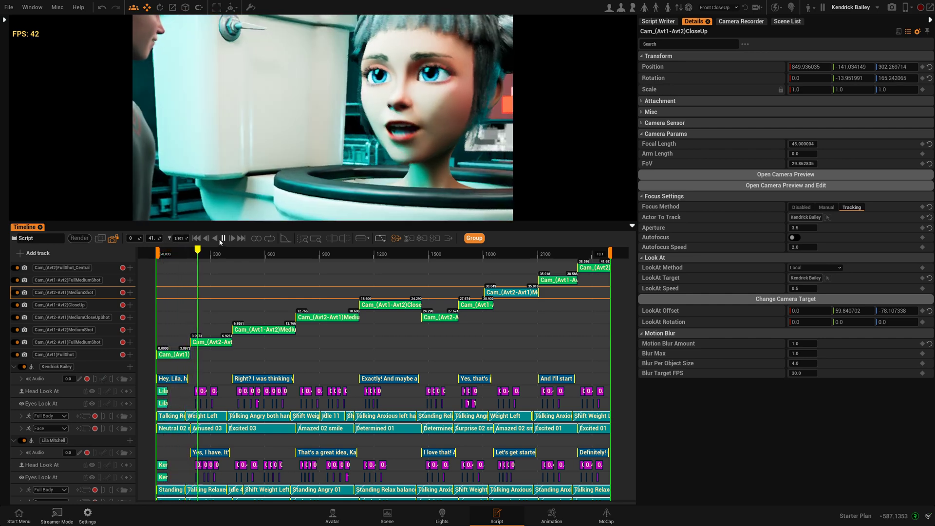
click(223, 238)
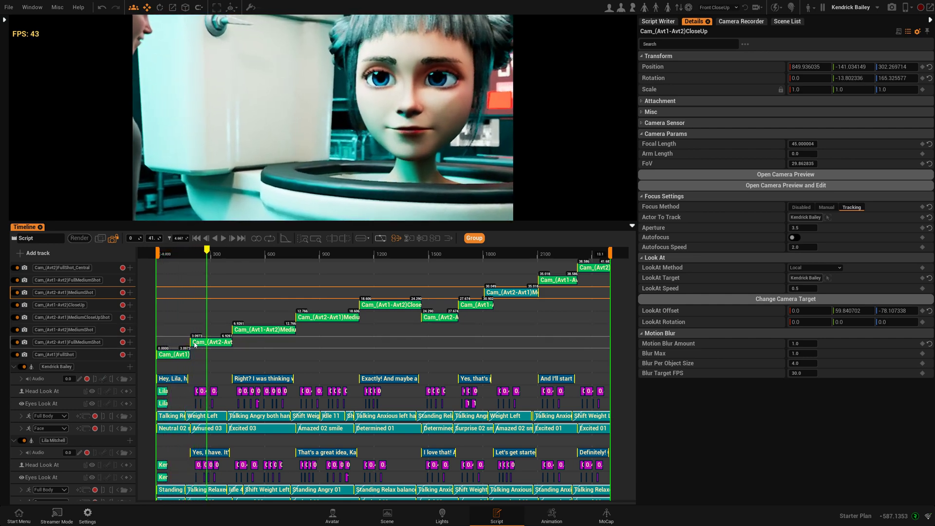
drag(190, 342, 187, 342)
key(space)
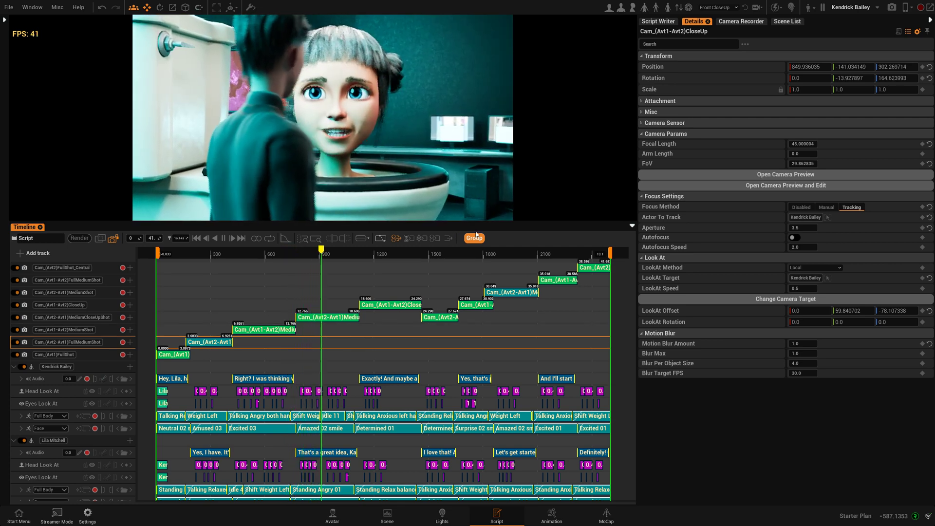
- Set Cam_(Avt2-Avt1)MediumCloseUpShot's position X to about 142.07 and LookAt Offset Y to about -26.22, and resume playback
click(224, 238)
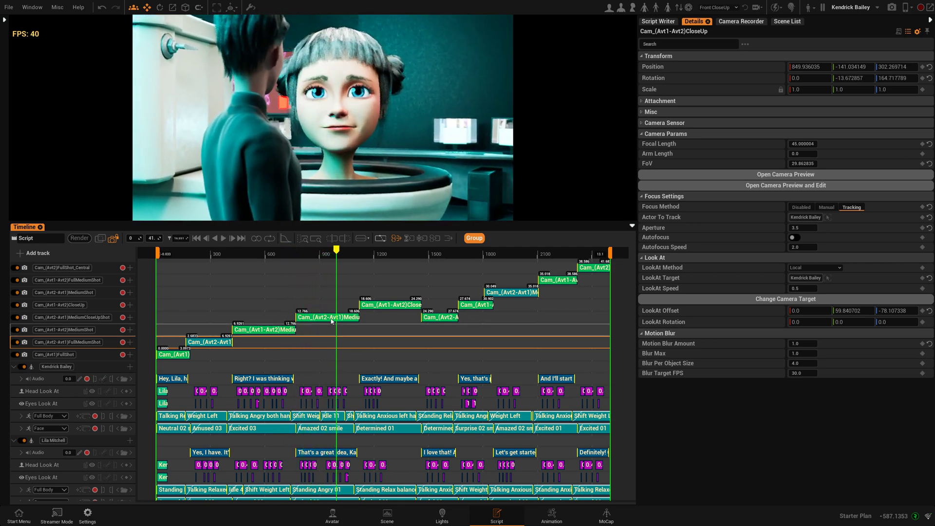
click(329, 319)
drag(639, 50, 640, 60)
click(643, 57)
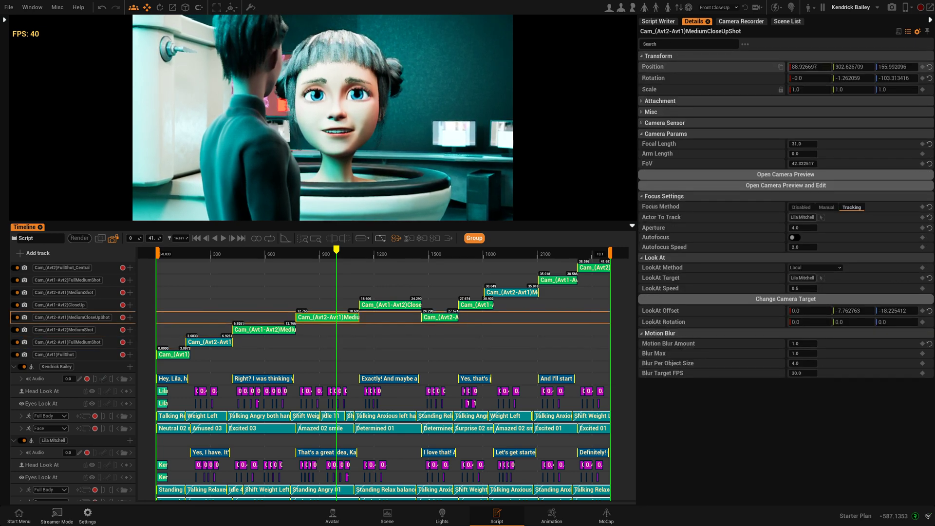
mouse_move(809, 67)
mouse_down()
mouse_move(833, 66)
mouse_move(821, 66)
mouse_up()
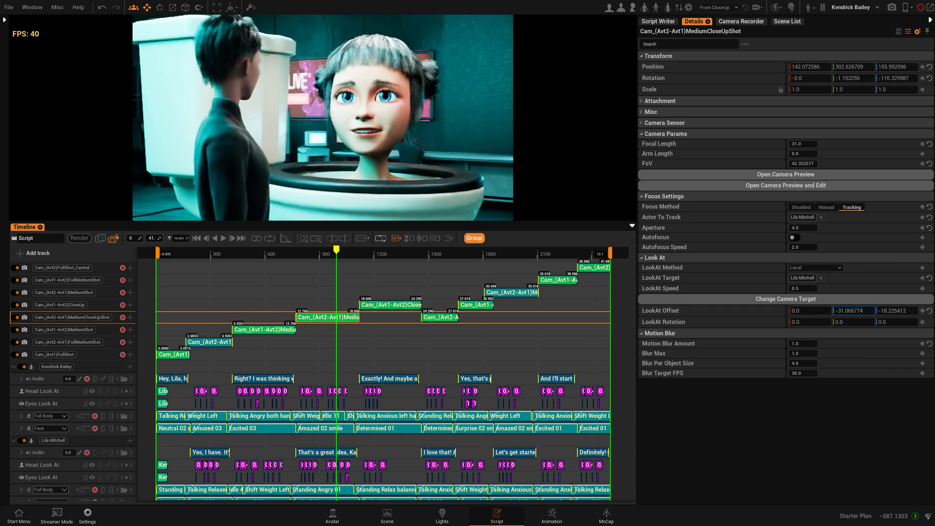
click(222, 240)
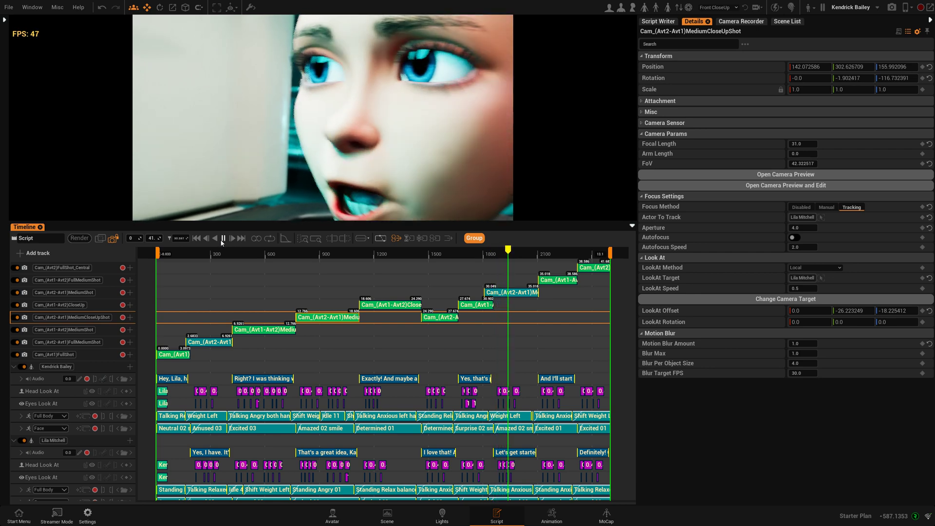
- Reframe Cam_(Avt2-Avt1)MediumShot: set position X to about 115.24, Y to about 238.49, and the focal length to 24
click(223, 238)
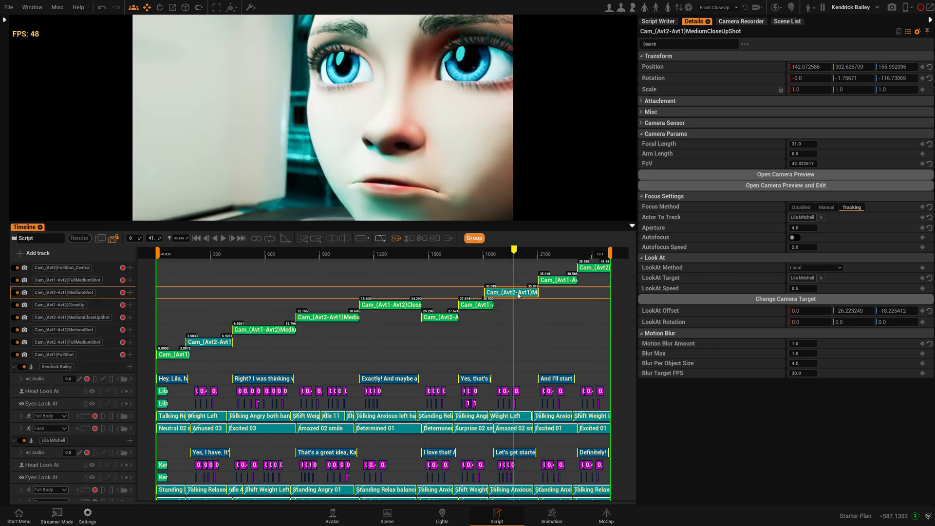
click(519, 294)
click(649, 57)
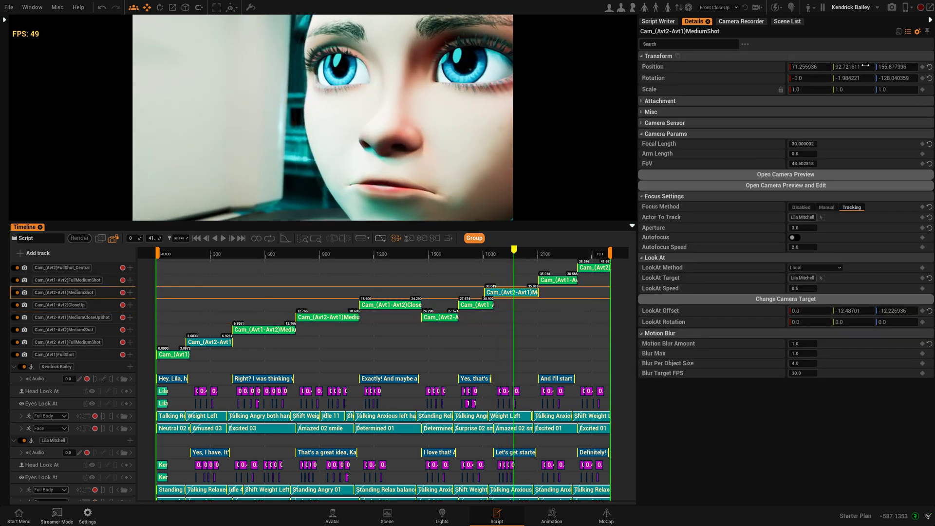
drag(853, 67, 884, 67)
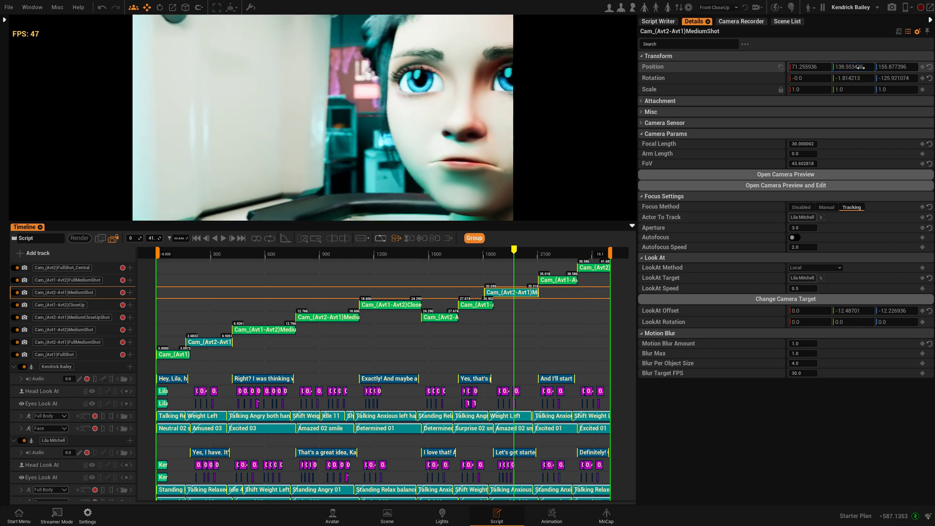
drag(813, 66, 801, 67)
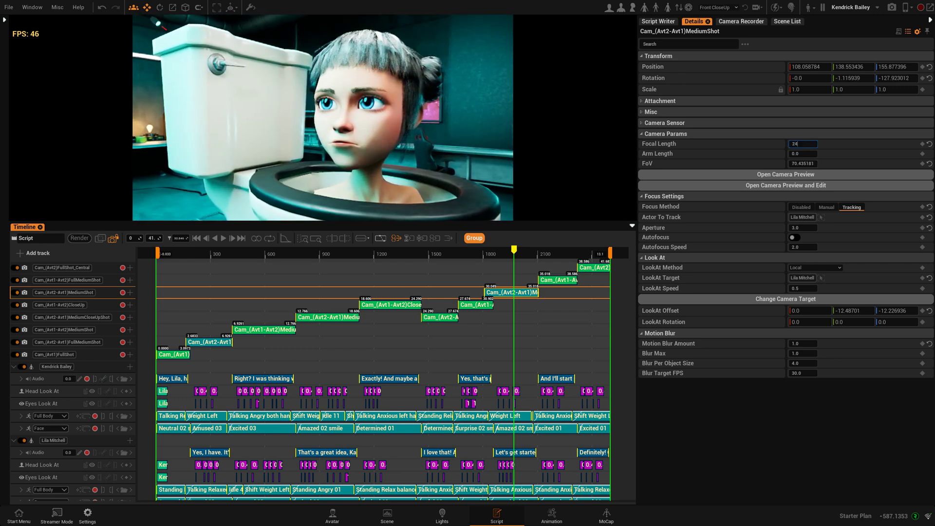
key(Return)
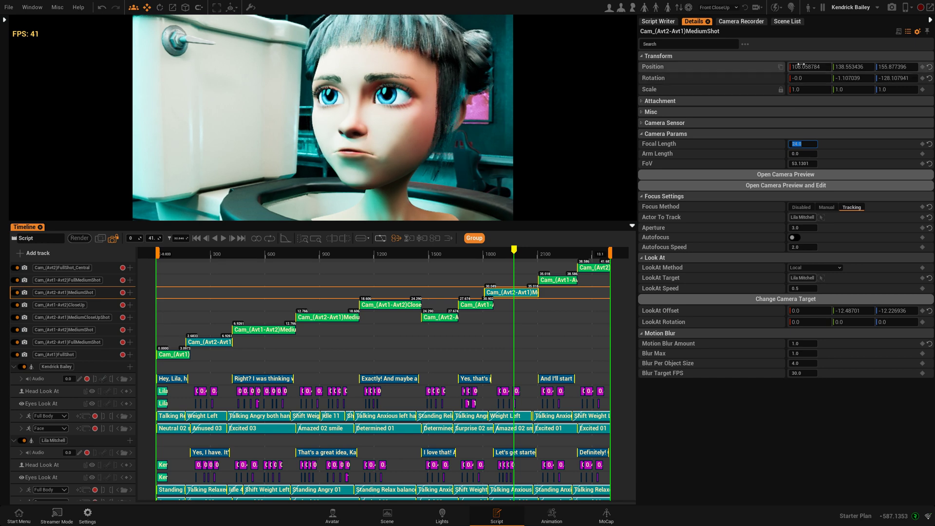
drag(802, 66, 899, 67)
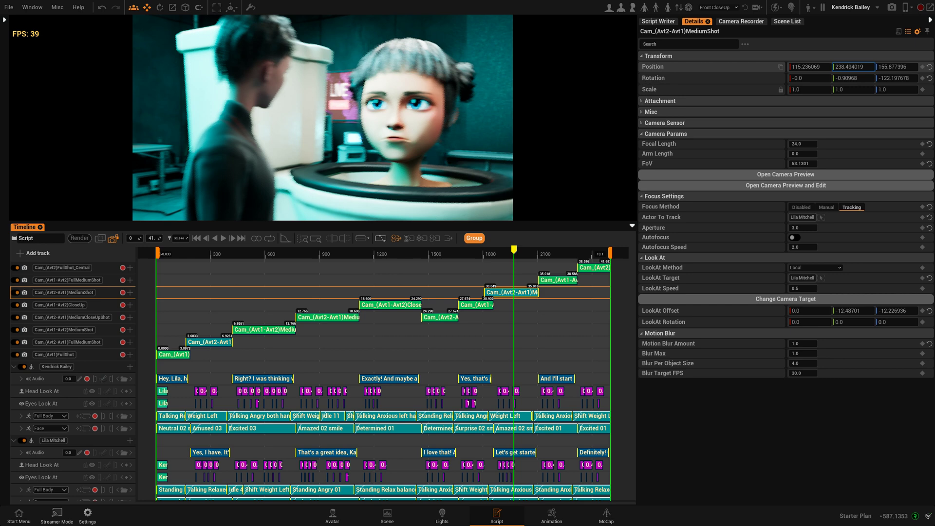
- Play on from the reframed shot, then replay the cut into the closing Cam_(Avt2)FullShot_Central shot through the end
click(222, 238)
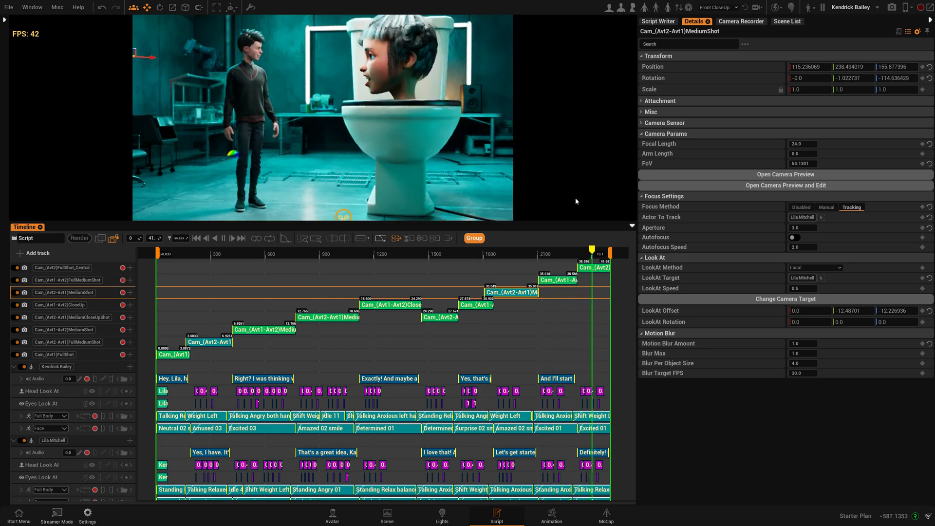
drag(602, 250, 570, 250)
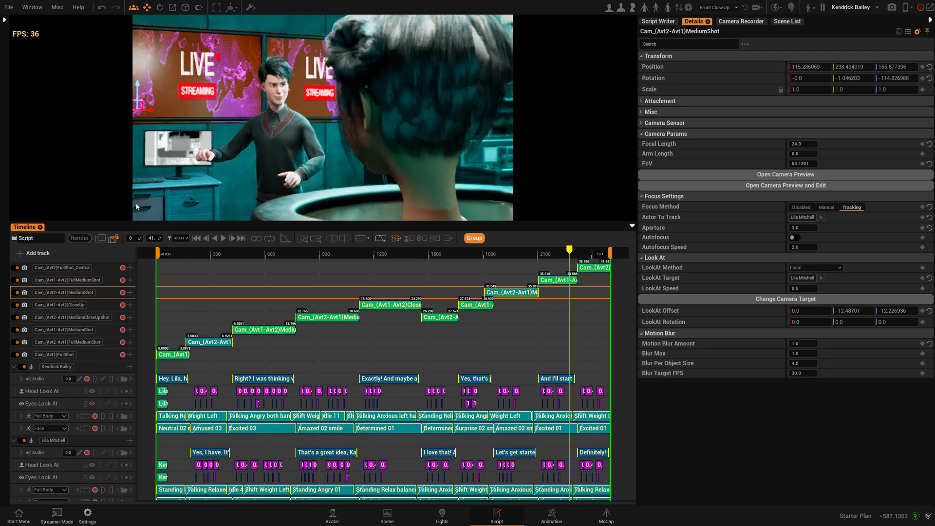
click(223, 238)
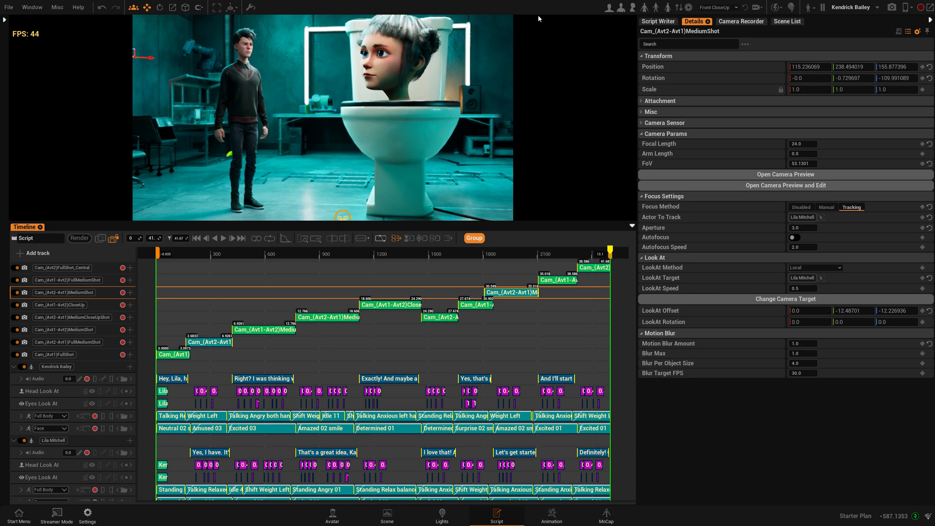
- Start saving the project under a new name and browse to the NPS-Be-Like folder within __Replikant's Projects on the Dropbox drive
click(9, 8)
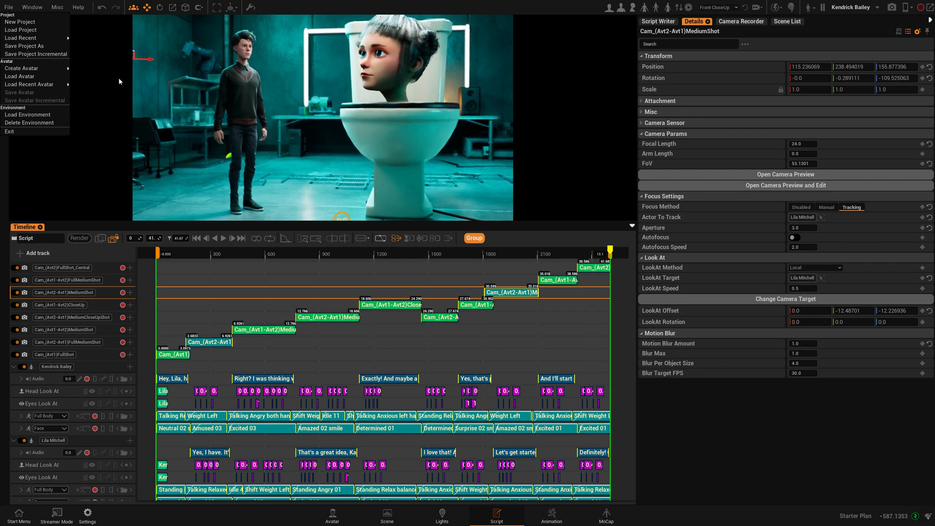
click(26, 47)
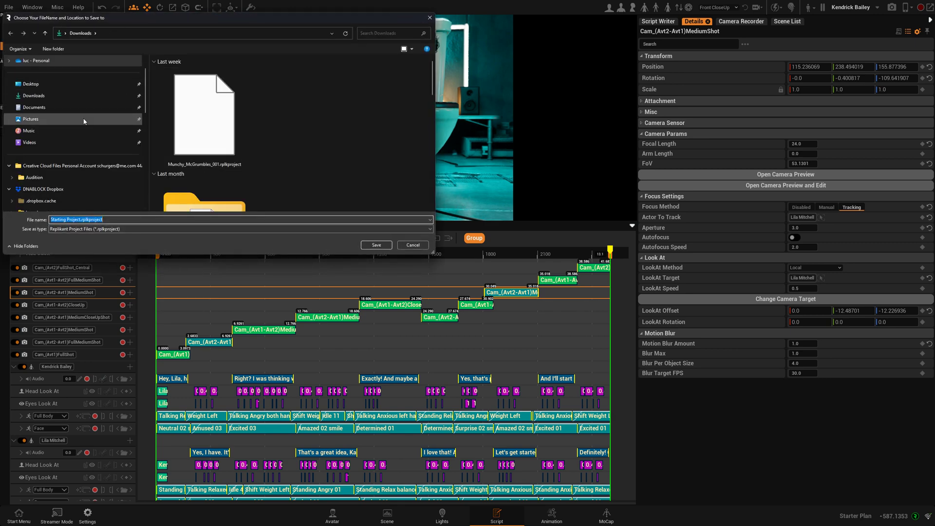
scroll(84, 121, down, 5)
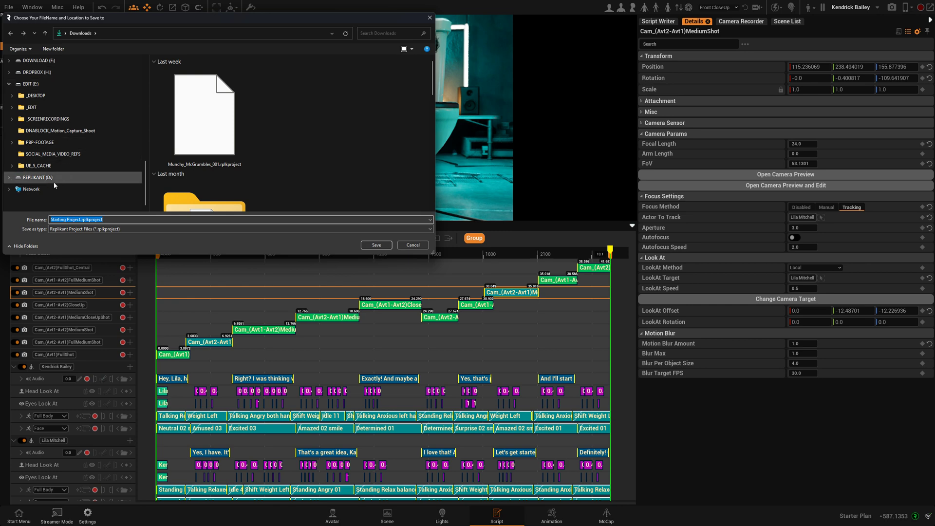
scroll(72, 167, up, 3)
click(41, 131)
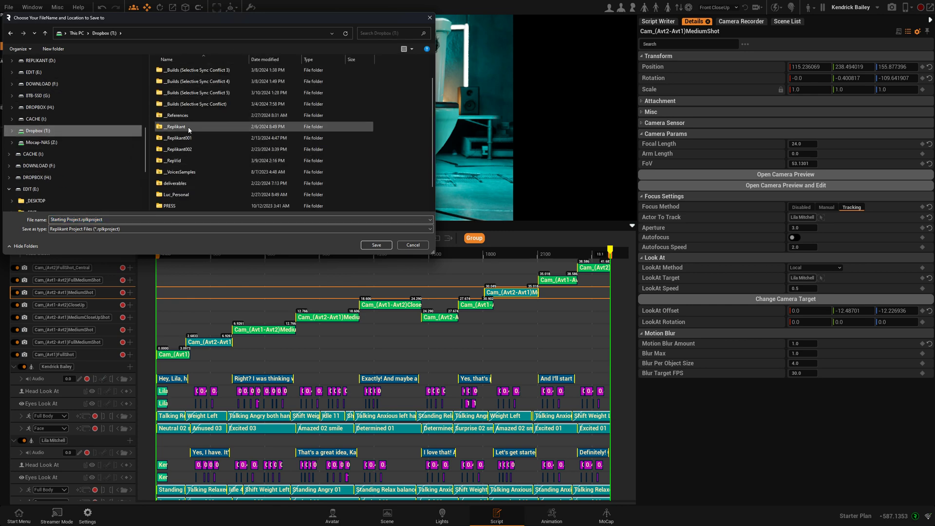
double_click(190, 126)
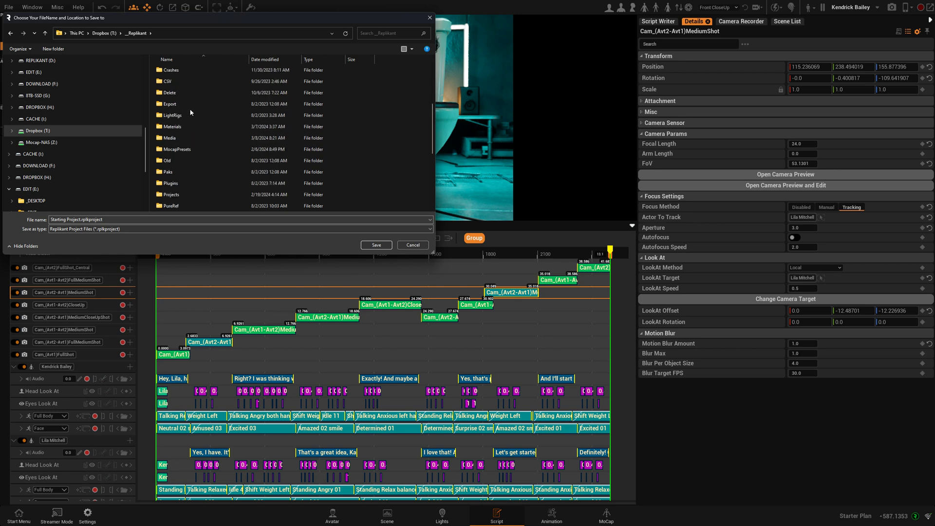
double_click(173, 195)
scroll(180, 176, down, 2)
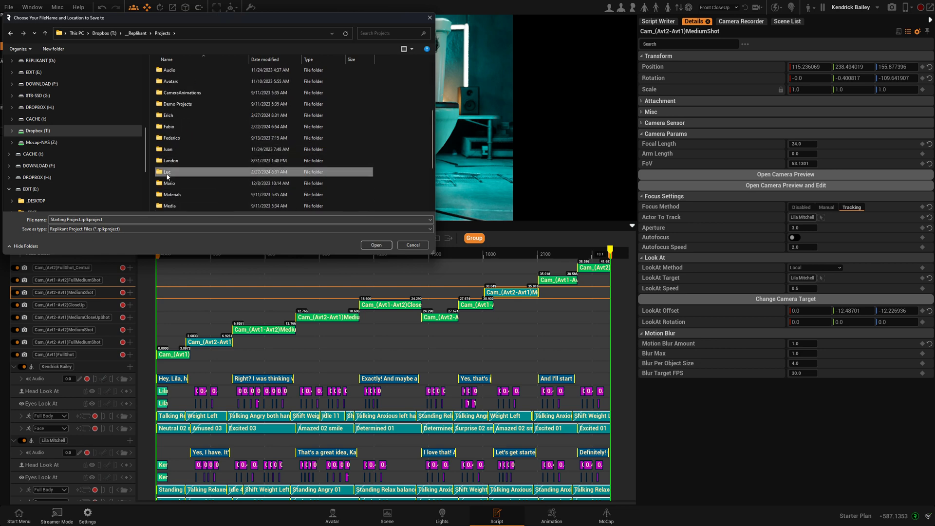
double_click(169, 172)
click(184, 150)
key(n)
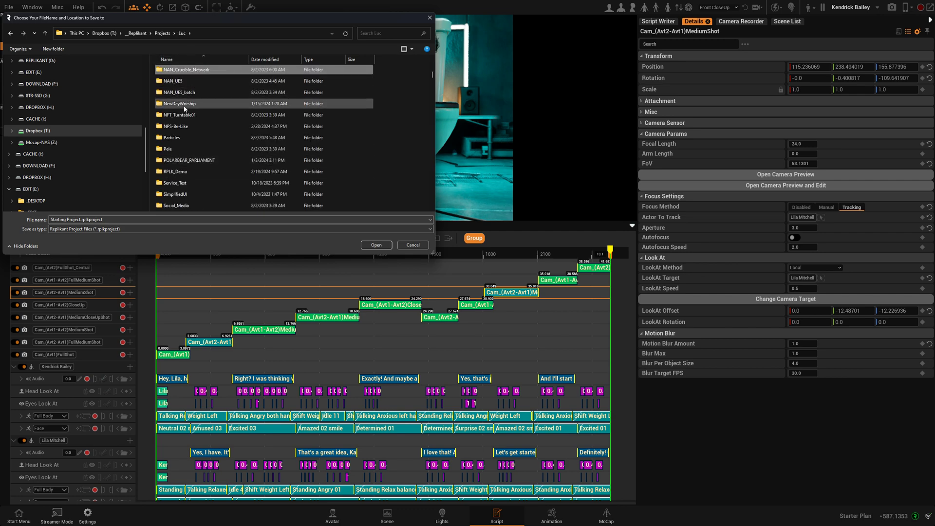
double_click(186, 126)
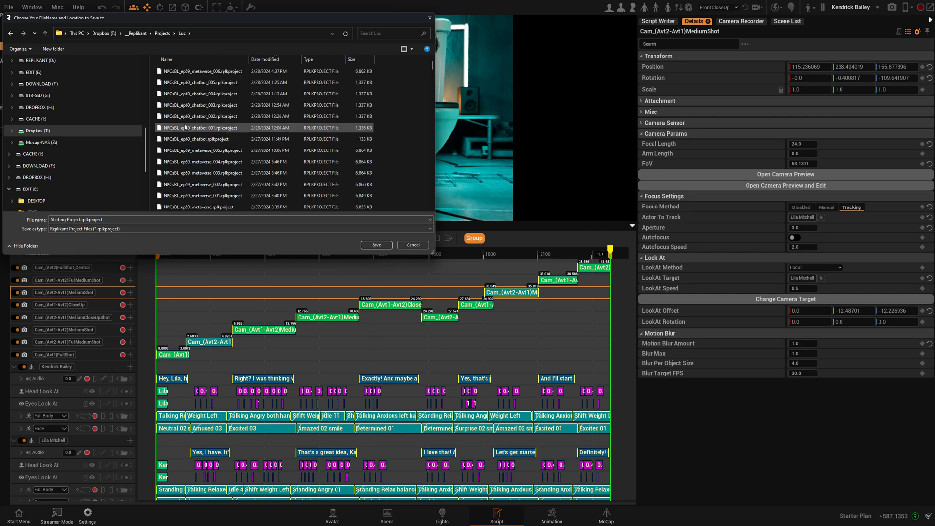
- Save the project as NPCsBL_ep60_Skibidi-Masking06.rplkproject, adapting the file name of the newest existing episode
click(181, 72)
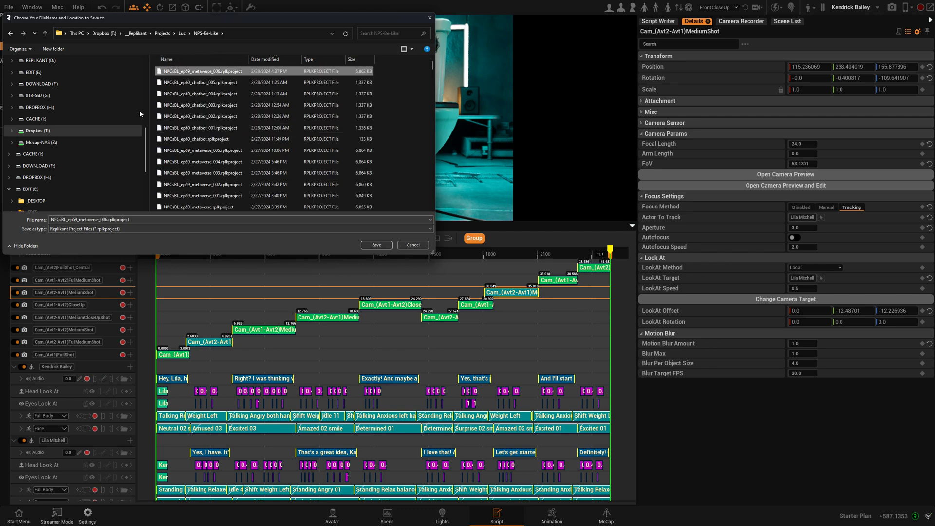
double_click(73, 220)
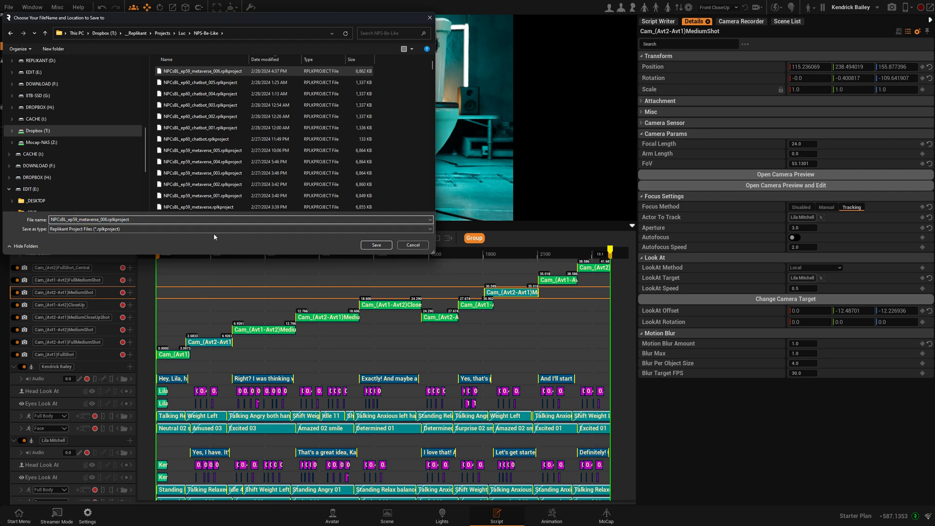
click(74, 220)
text(60)
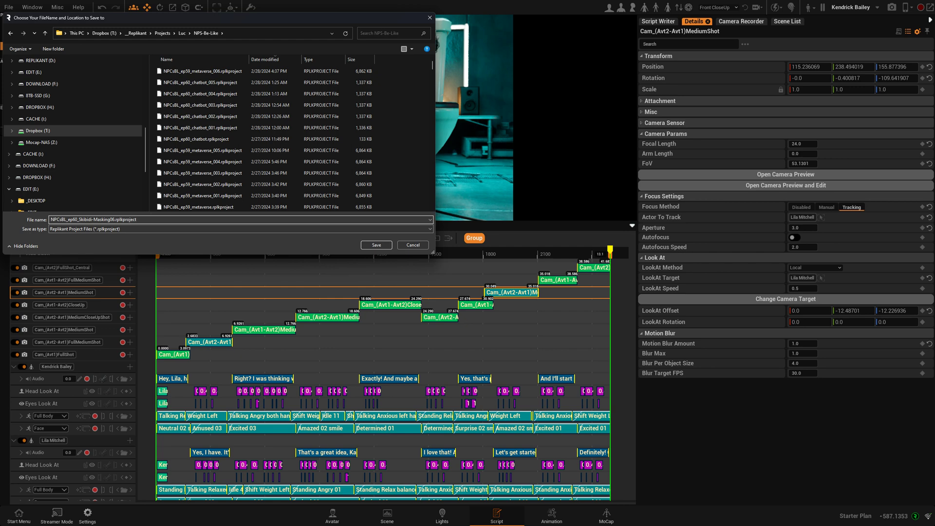
click(377, 245)
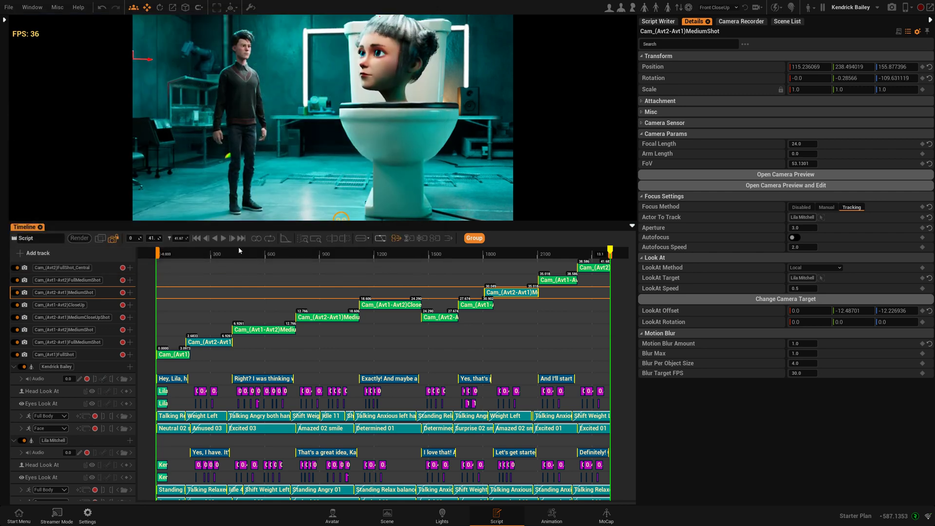
- Preview the opening shot up to the first cut, and frame both characters and the toilet in the Scene workspace
click(223, 238)
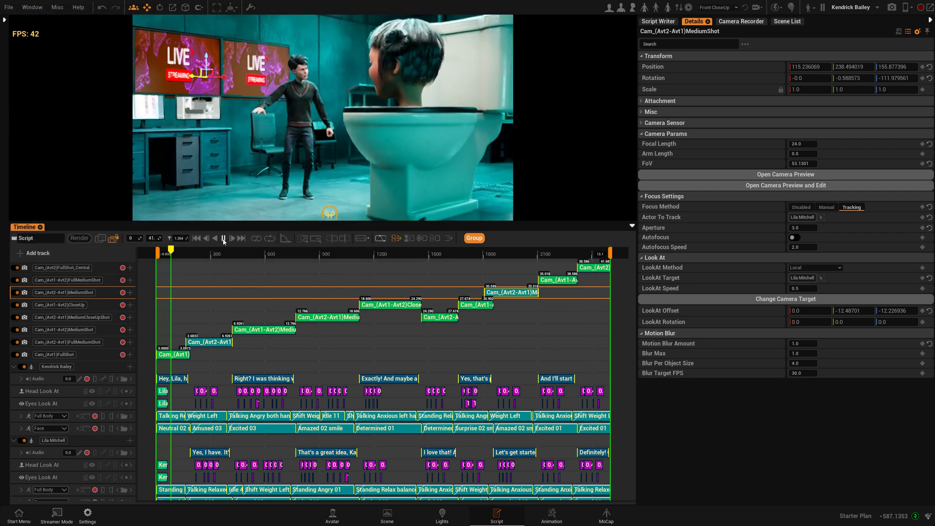
click(223, 241)
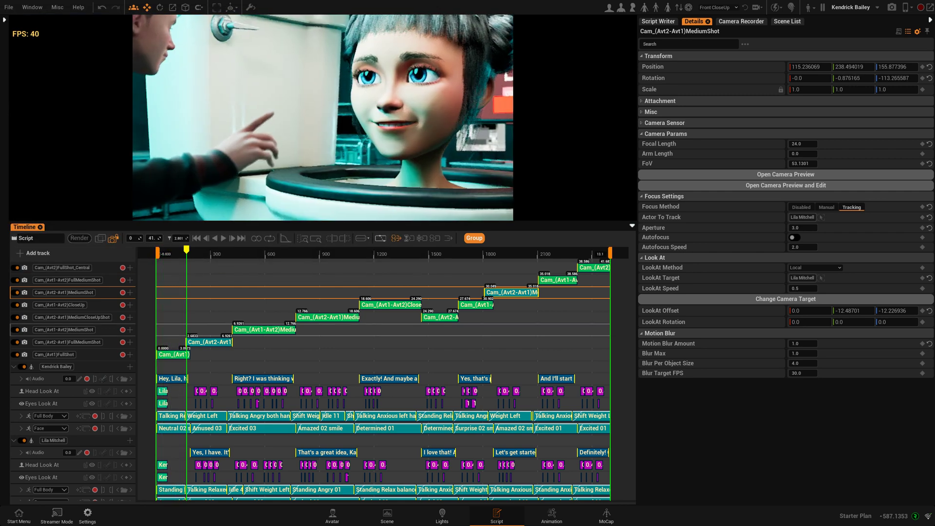
click(387, 515)
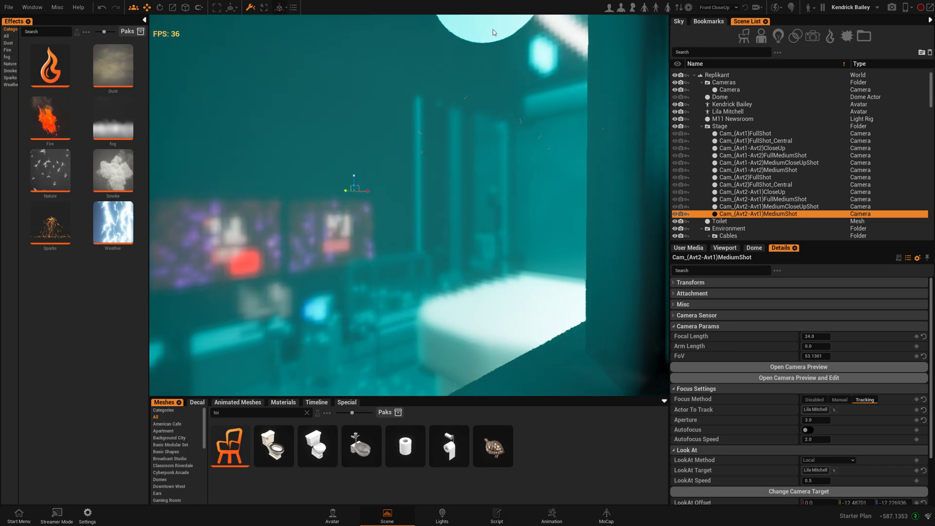
key(s)
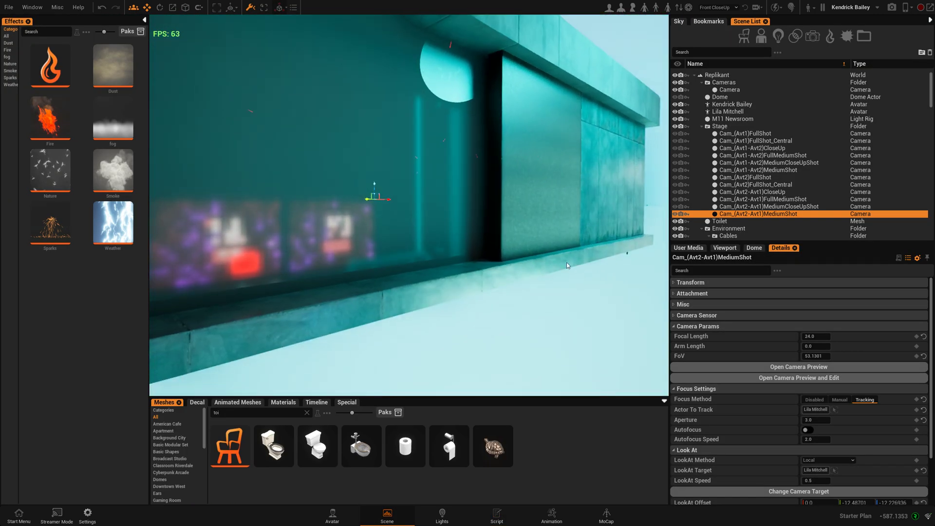
key(d)
key(a)
click(607, 9)
right_drag(409, 205, 425, 340)
key(a)
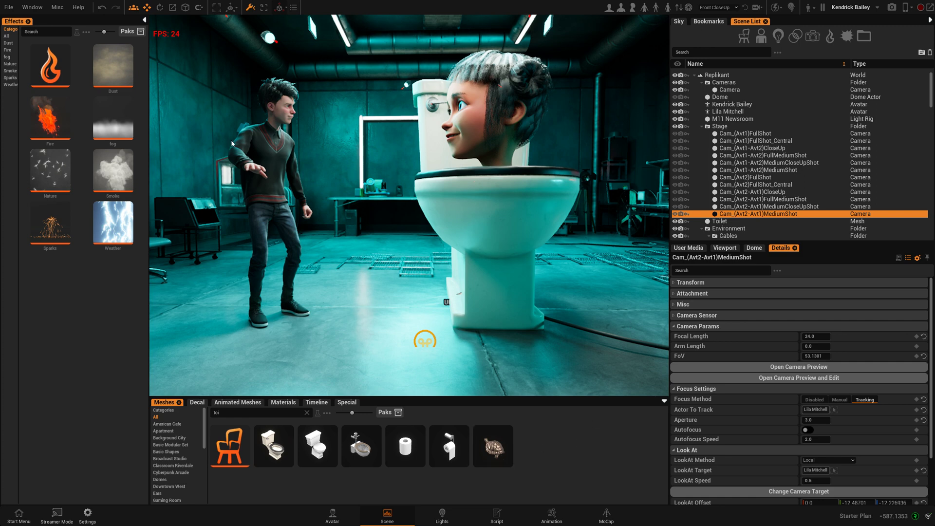
- Browse the smoke, fog and full effects libraries and add Floating Dust to the scene at position 0, 0, 0
click(109, 182)
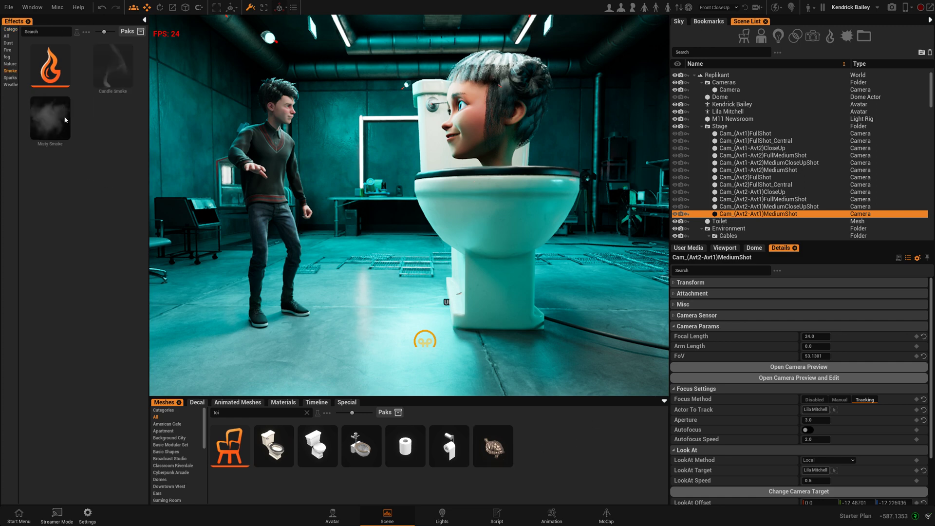
click(6, 58)
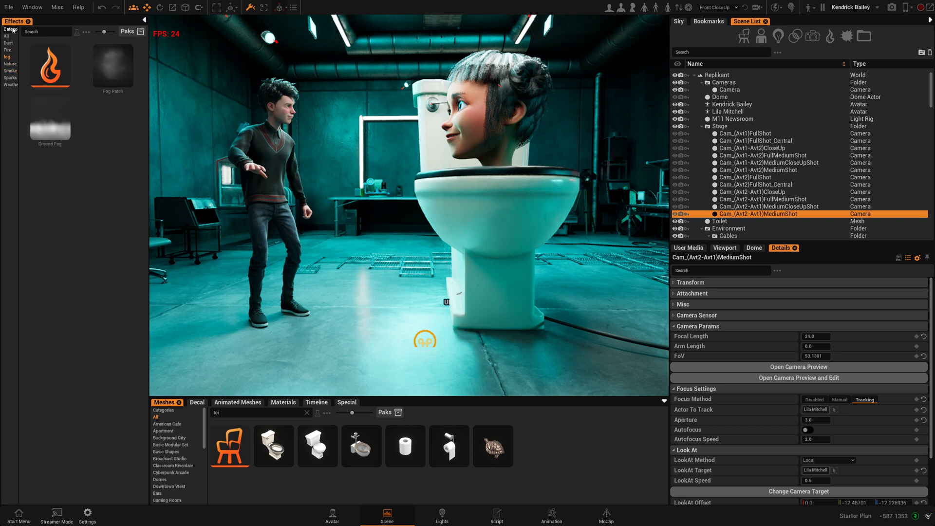
click(7, 37)
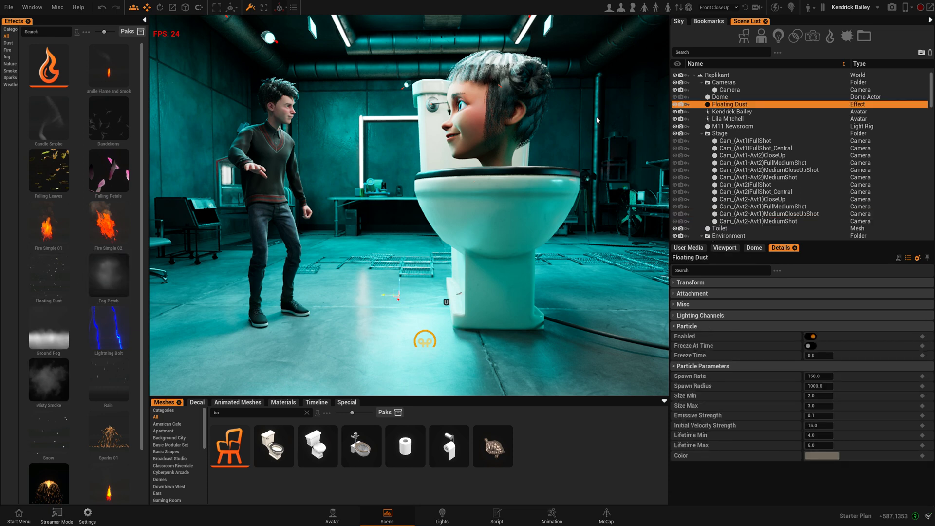
click(676, 283)
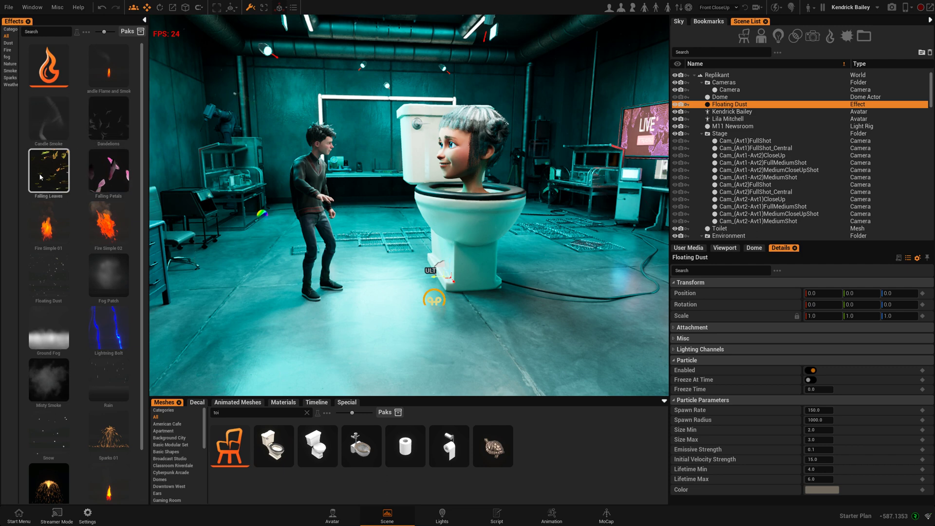
- Add the Falling Leaves effect to the scene and reset its position to 0, 0, 0
drag(54, 163, 396, 287)
click(674, 282)
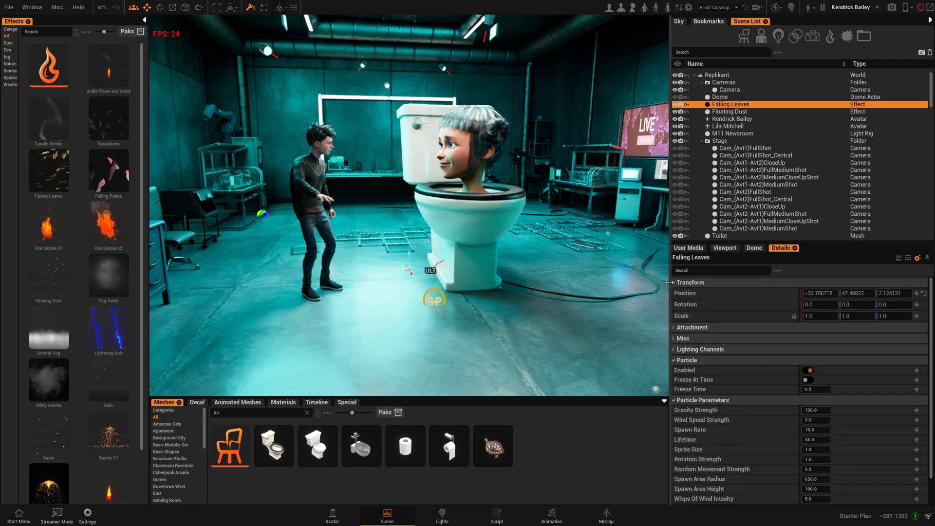
click(924, 294)
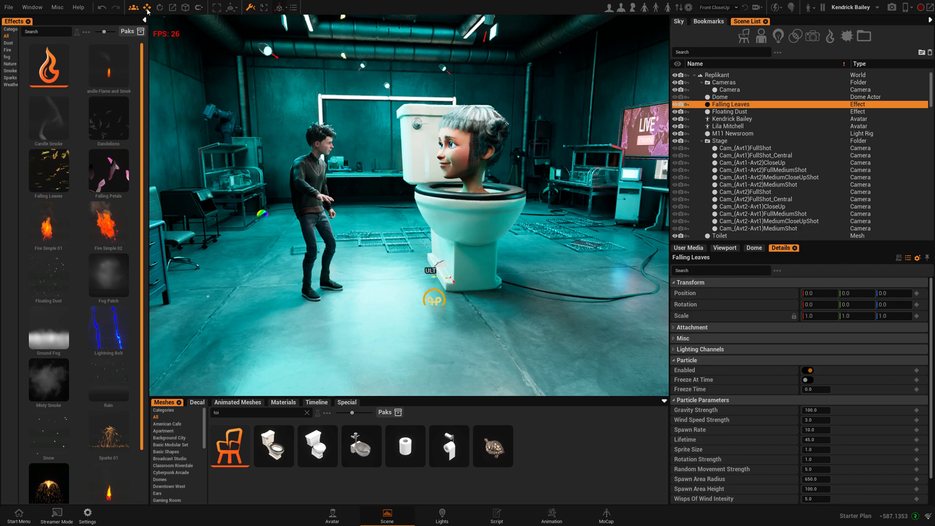
alt+drag(468, 219, 302, 194)
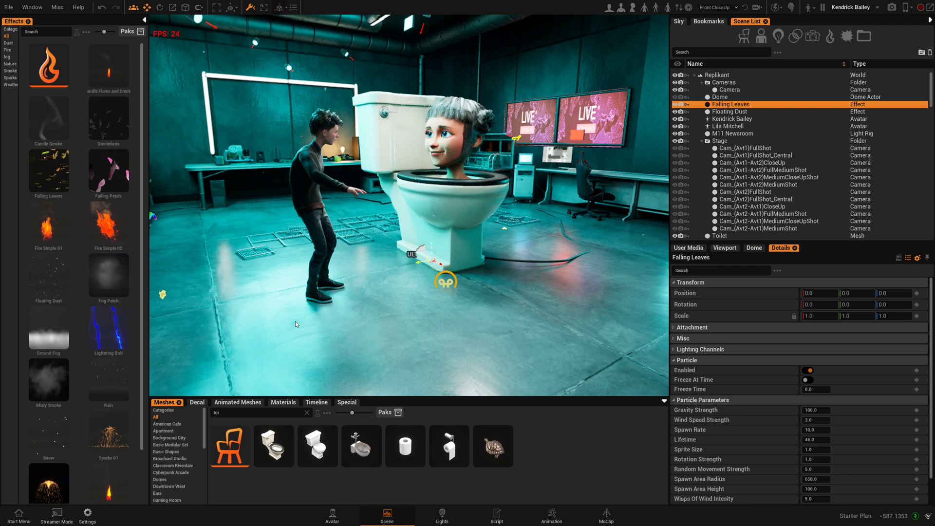
- In the Animation workspace, enlarge the timeline to expose the camera and character tracks, and select the Cam_(Avt1)FullShot clip
click(550, 516)
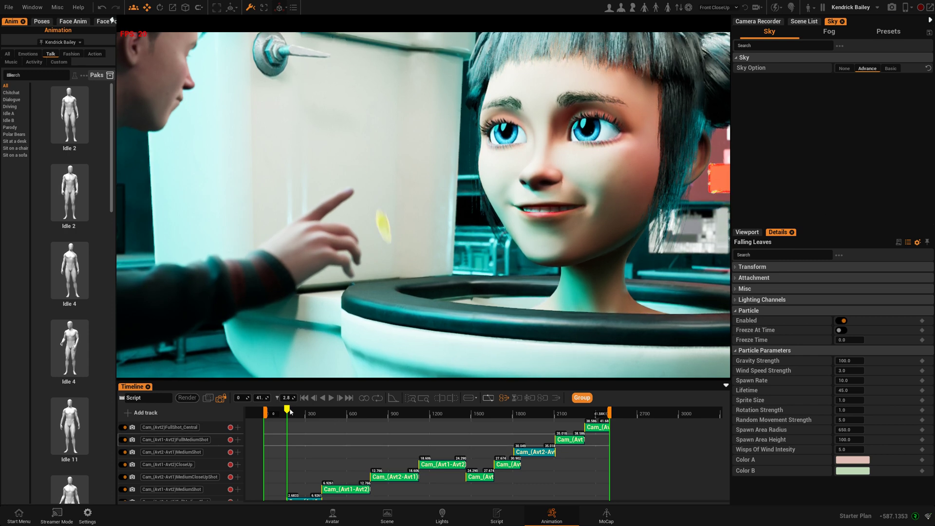
drag(286, 381, 279, 271)
click(281, 378)
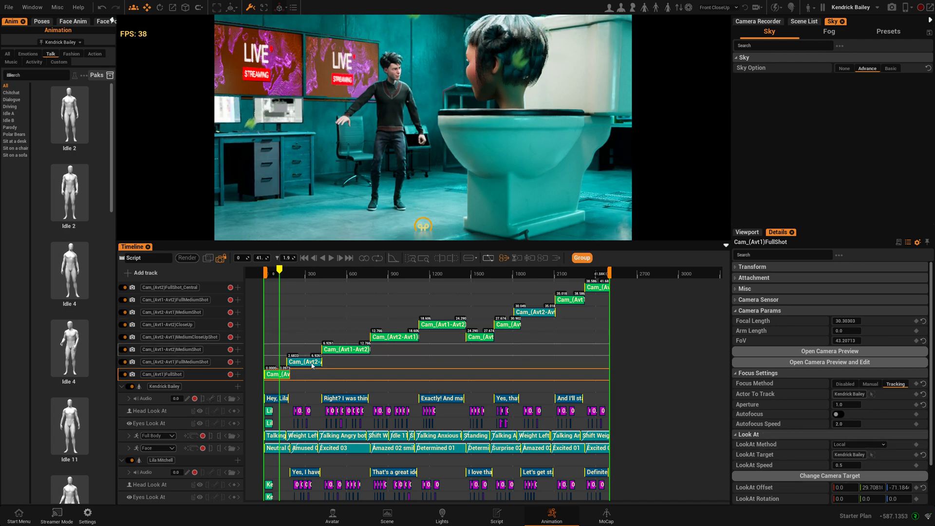
- Lower the aperture of the Cam_(Avt2-Avt1)FullMediumShot camera and set the Cam_(Avt1-Avt2)MediumShot camera's aperture to 1.4
click(338, 362)
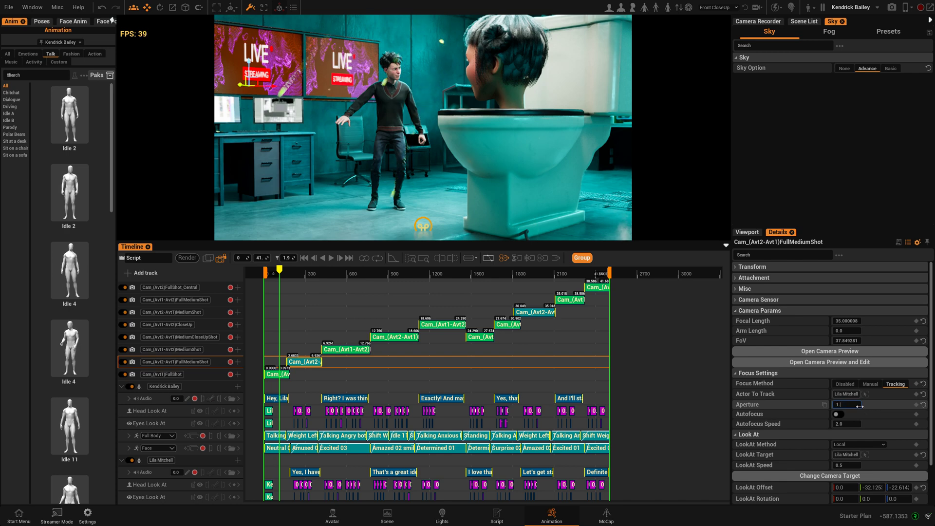
click(352, 350)
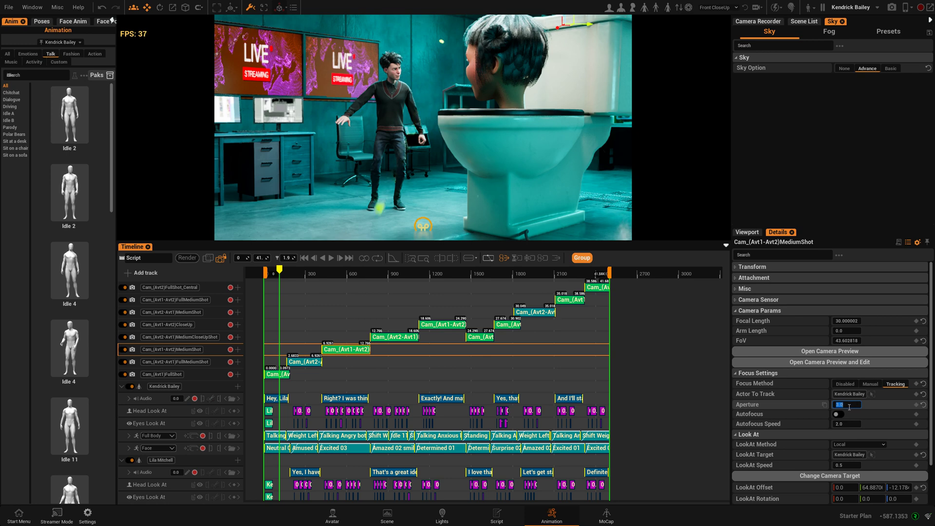
- Set the aperture of the Cam_(Avt2-Avt1)MediumCloseUpShot and Cam_(Avt1-Avt2)CloseUp cameras to 1.2
click(386, 338)
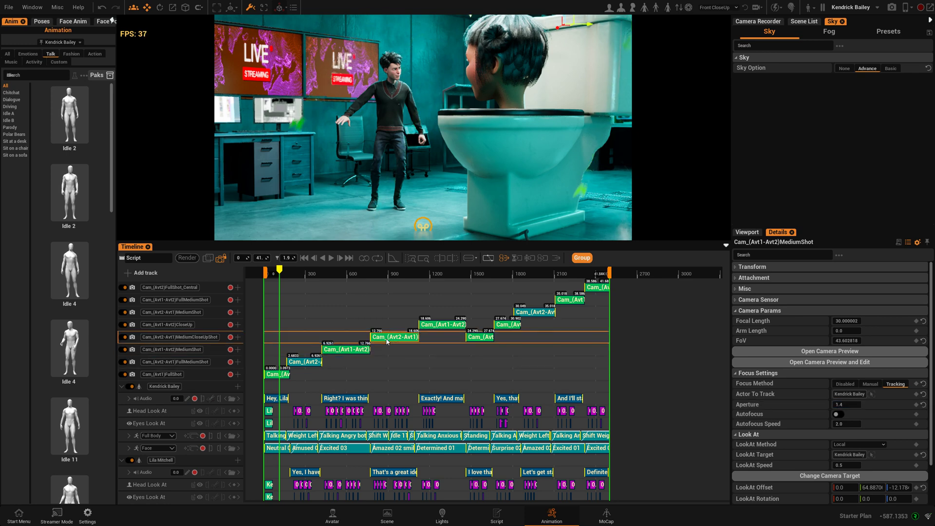
click(838, 405)
text(1.2)
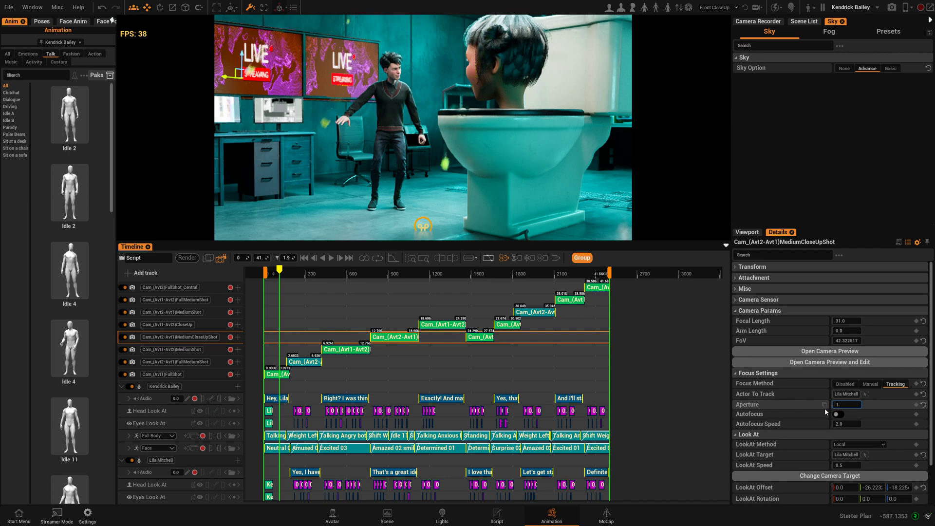
click(441, 329)
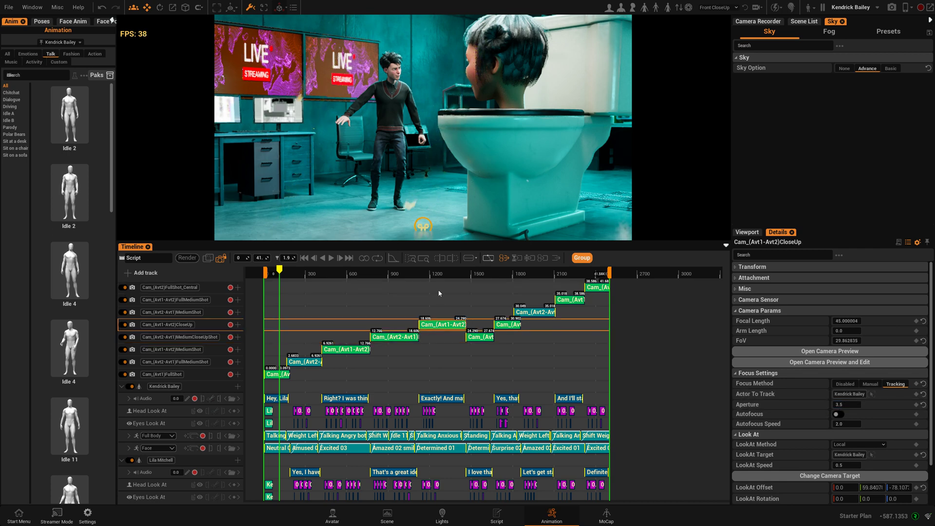
click(857, 405)
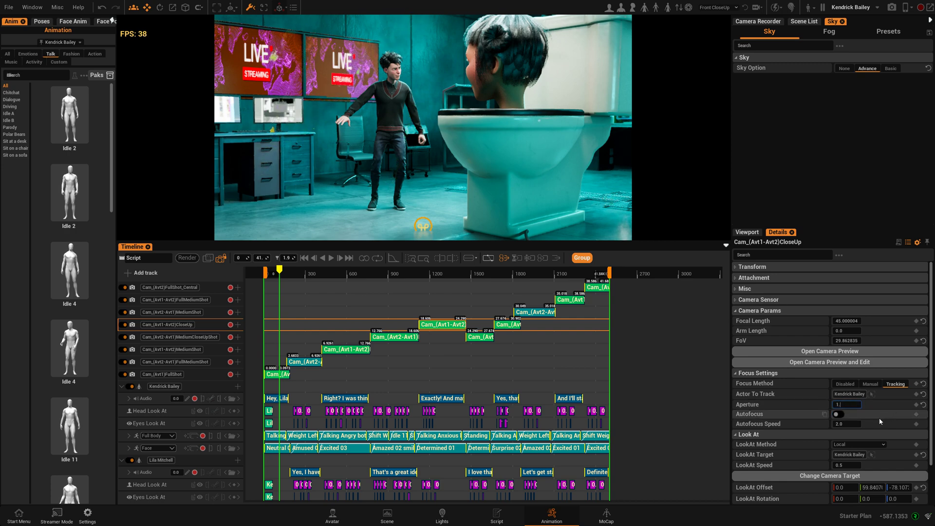
text(1.2)
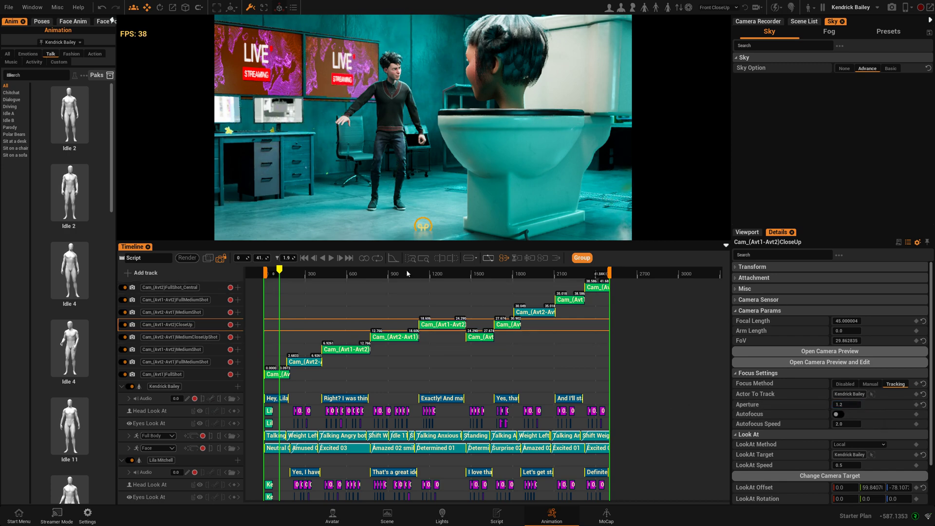
- Scrub the timeline to the Cam_(Avt2-Avt1)MediumShot clip and lower that camera's aperture
click(429, 272)
drag(431, 274, 539, 273)
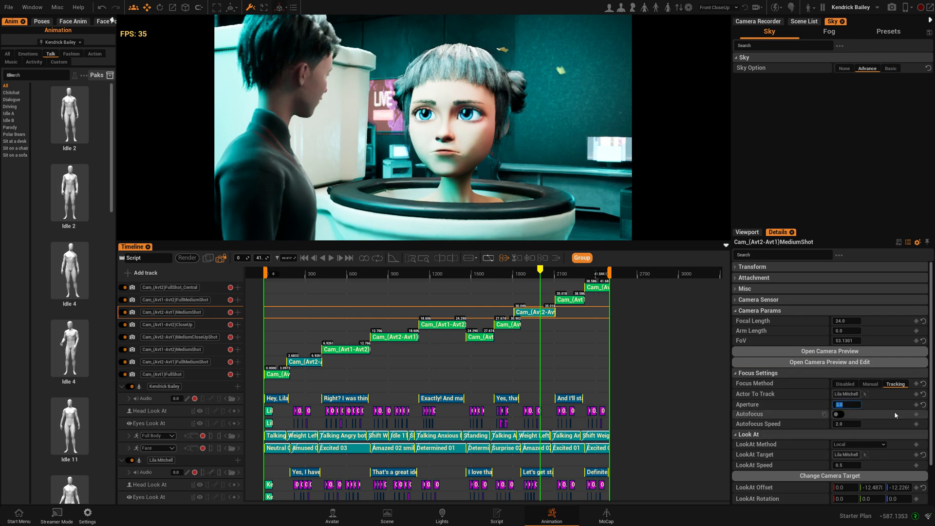
key(Return)
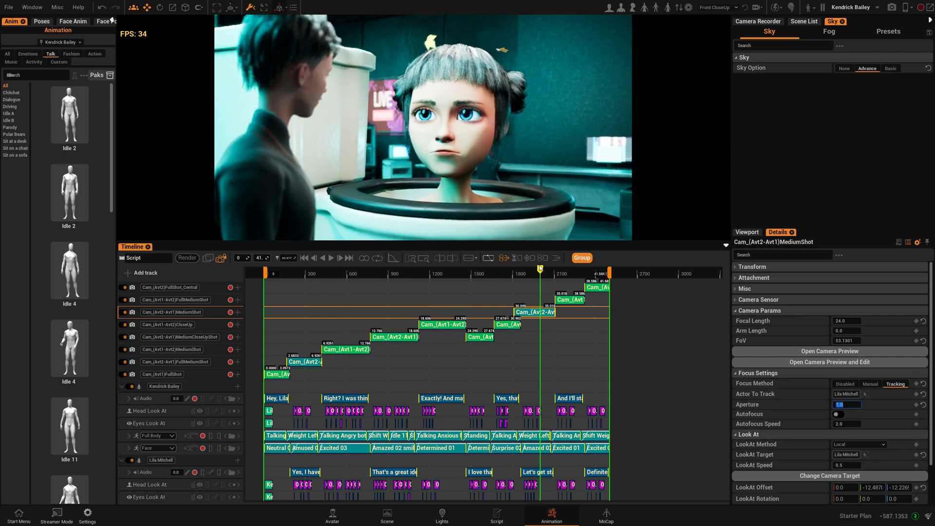
- Scrub through the last two shots and set the Cam_(Avt1-Avt2)FullMediumShot and Cam_(Avt2)FullShot_Central apertures to 1.0
drag(540, 268, 578, 269)
click(569, 300)
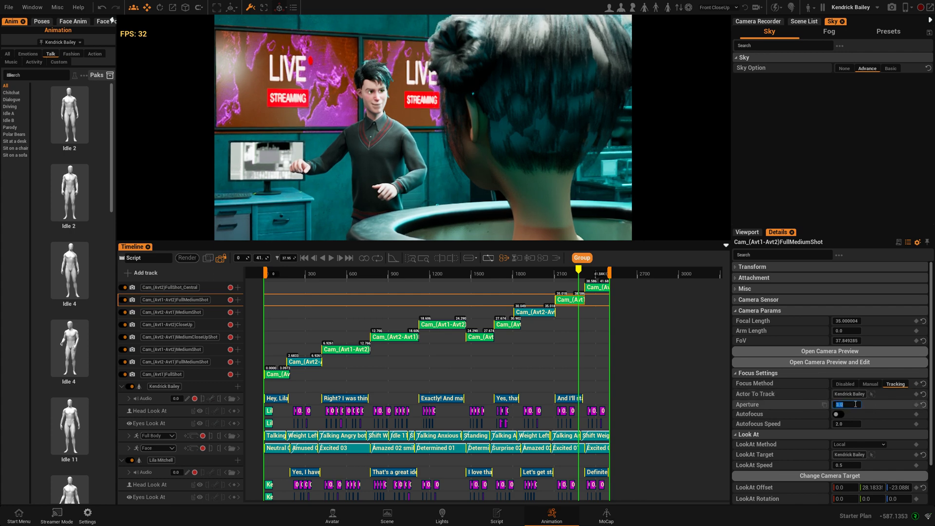
drag(579, 269, 597, 273)
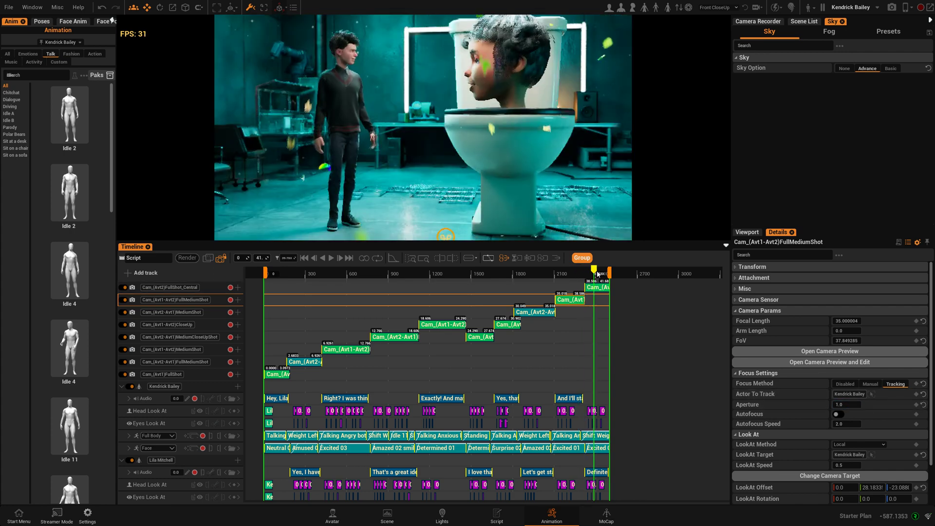
click(597, 286)
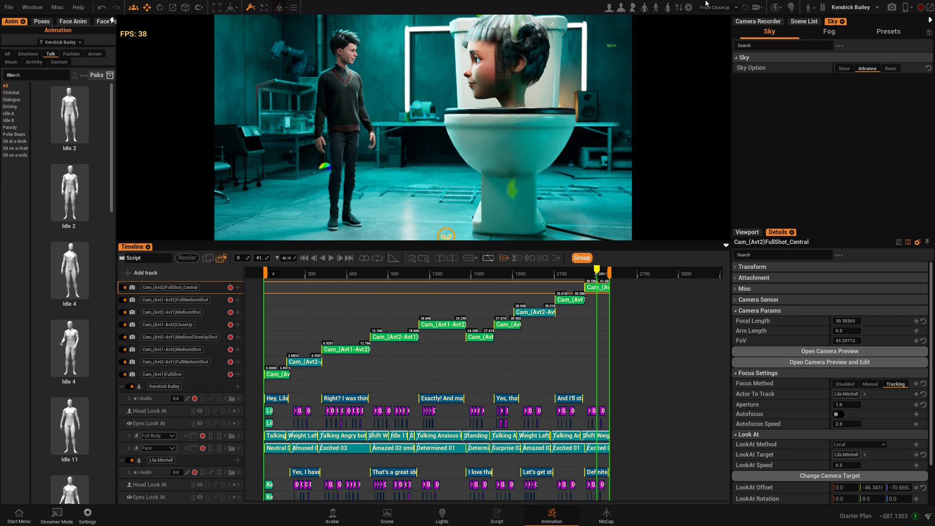
- Open the graphics preferences and set the overall scalability settings to Cinematic
click(31, 7)
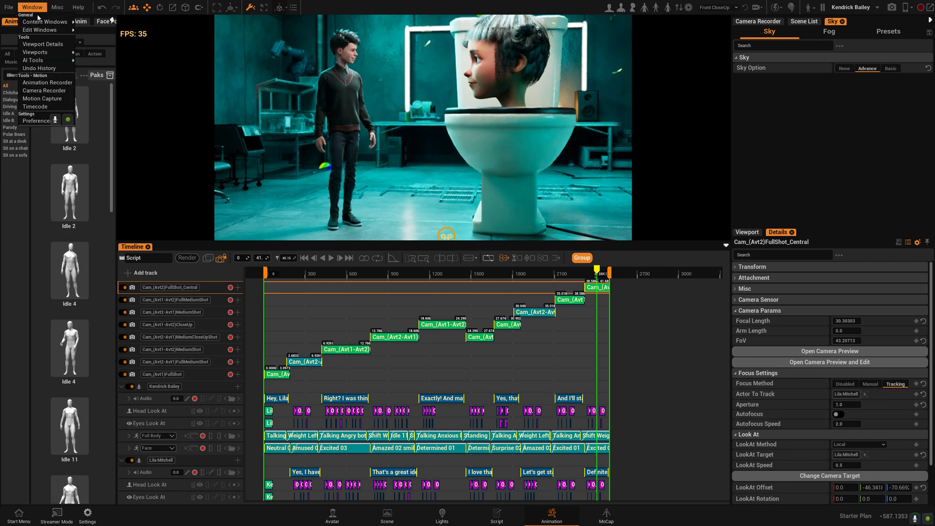
click(37, 121)
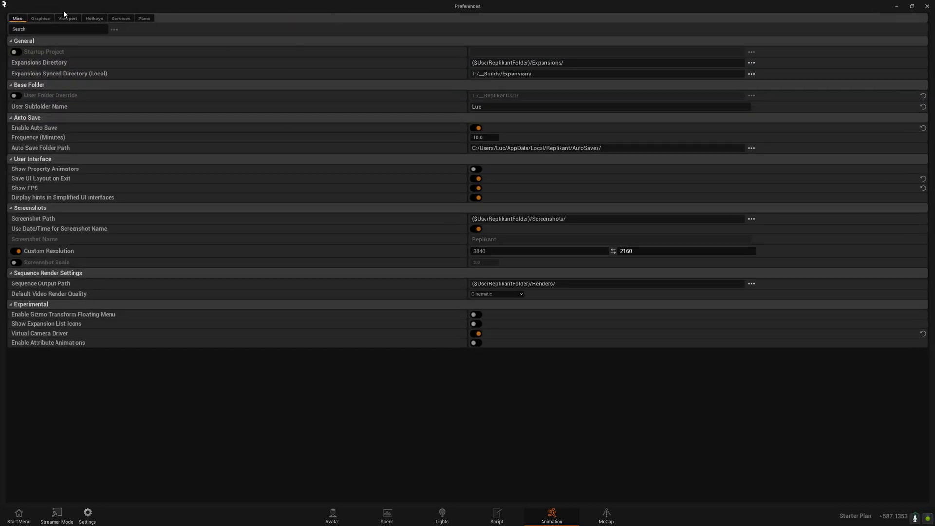
click(41, 19)
click(561, 52)
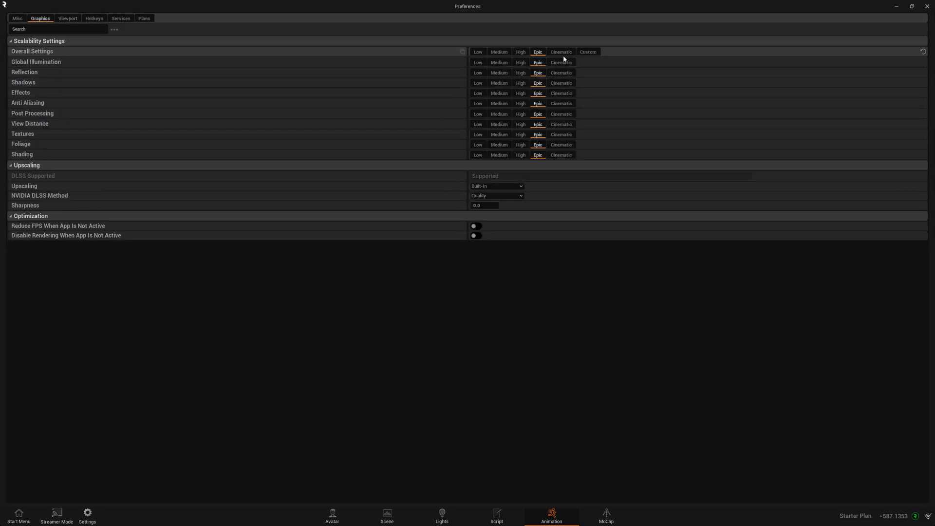
- Set upscaling to NVIDIA DLSS 3.5 with the Balanced method, and scrub back to the first medium close-up shot to check the image
click(501, 186)
click(483, 202)
click(492, 196)
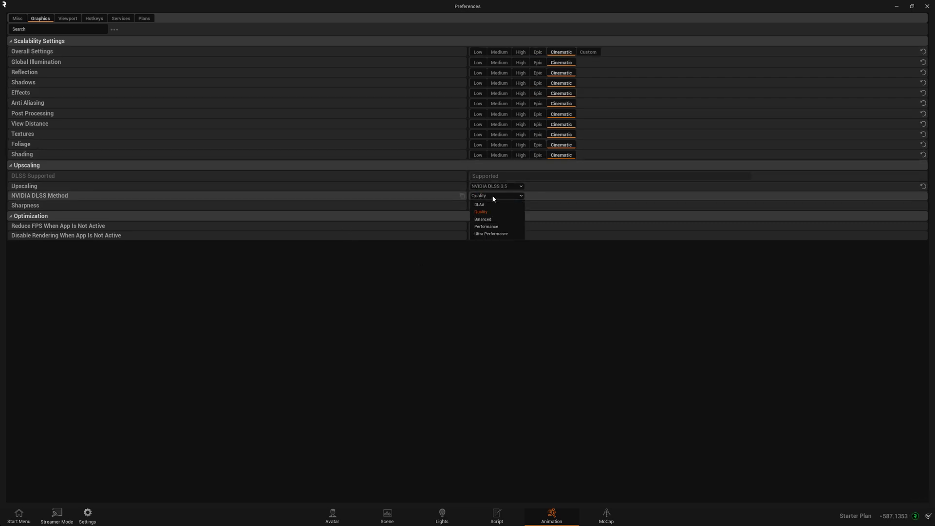
click(483, 220)
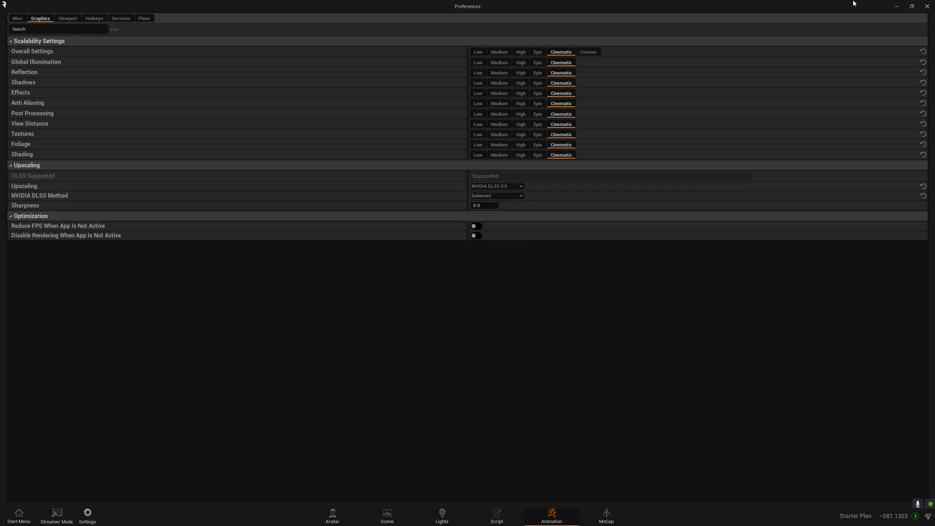
click(926, 5)
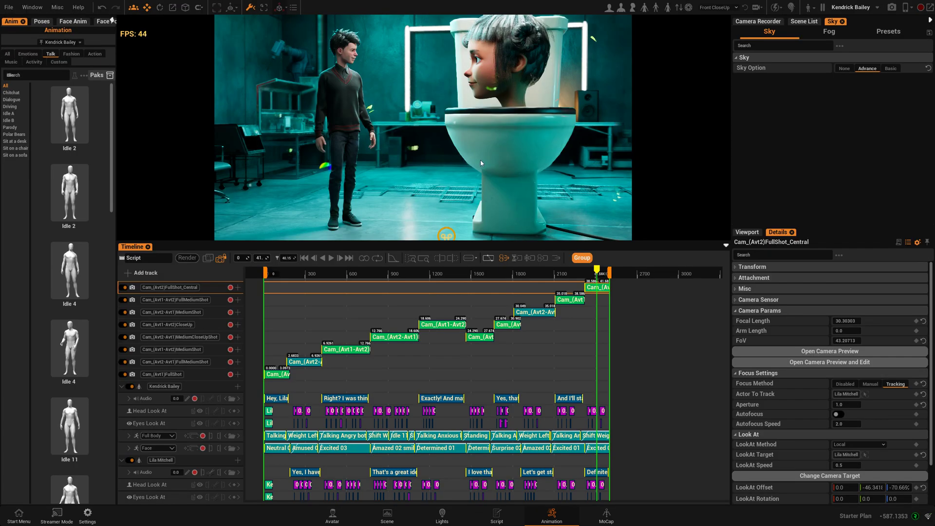
drag(597, 273, 388, 268)
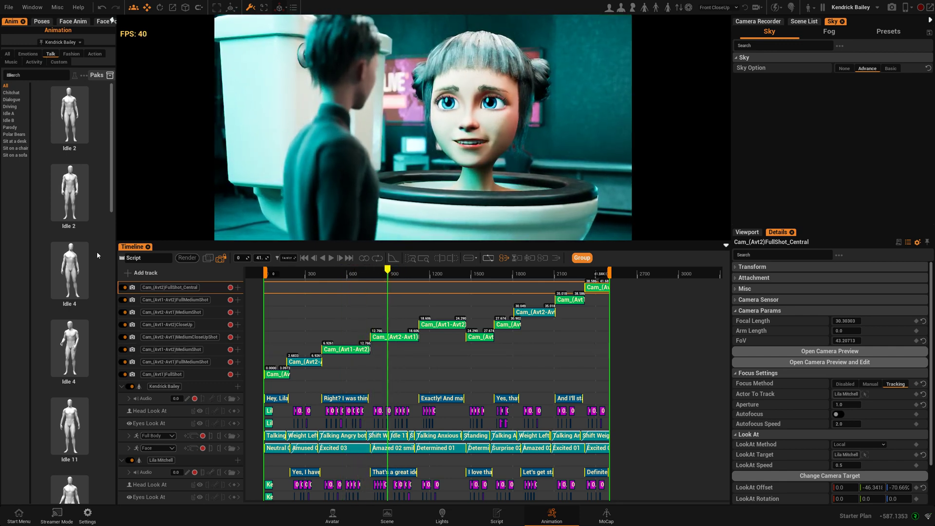
- Set the render resolution to 2560 x 1440 and render the scene as a 60 FPS Cinematic-quality MP4
click(188, 258)
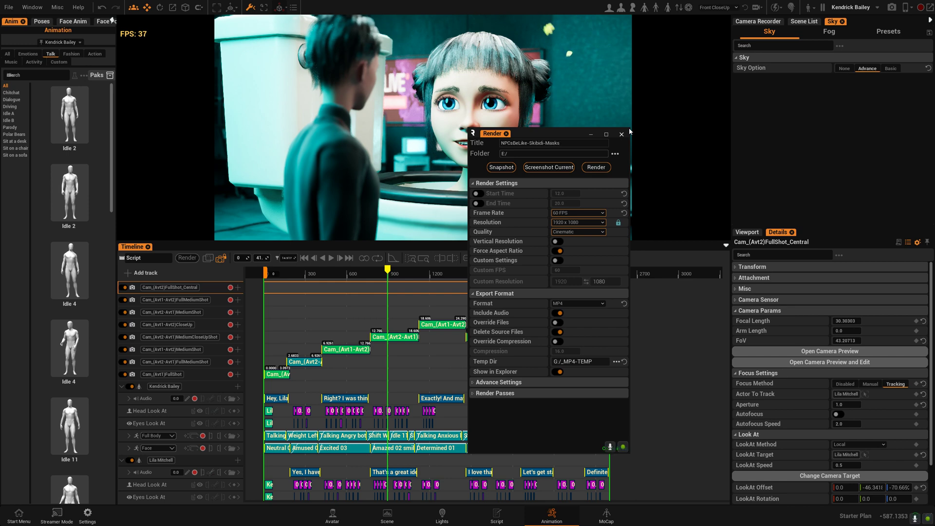
click(603, 223)
click(577, 251)
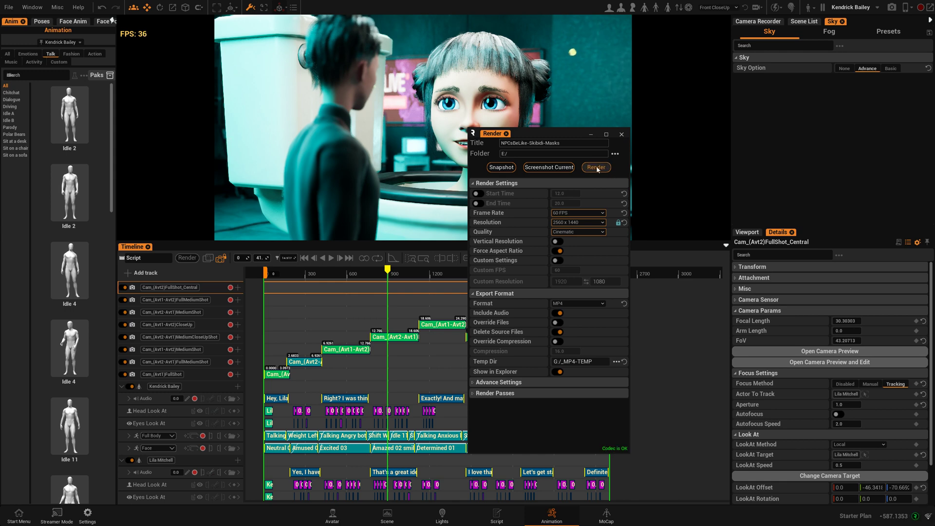
drag(557, 135, 763, 134)
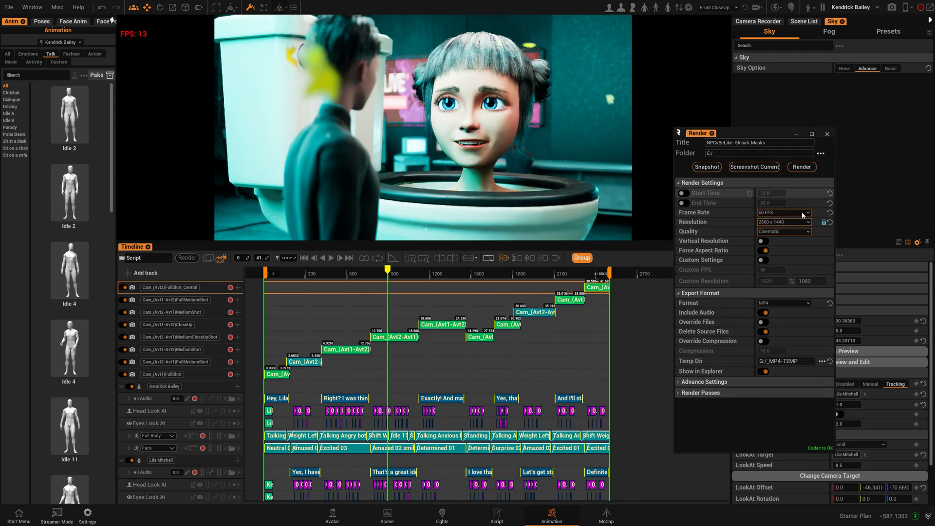
click(801, 167)
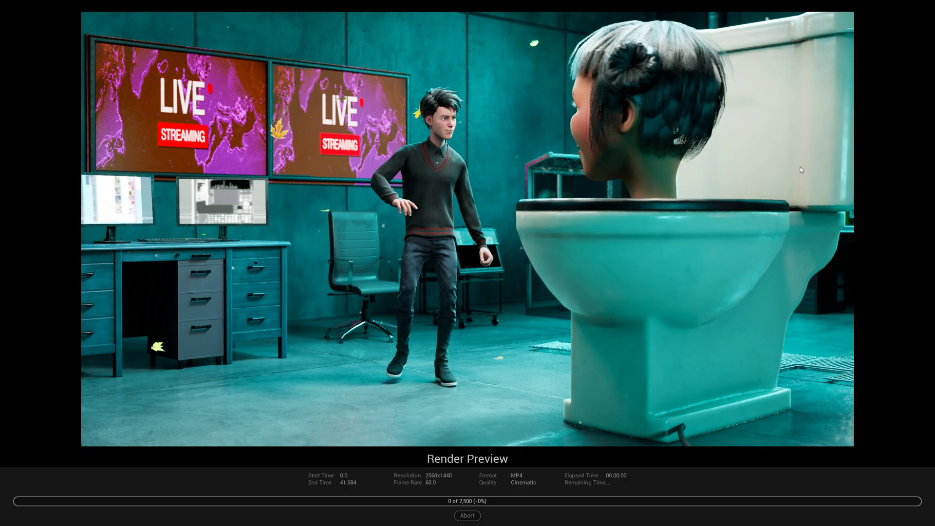